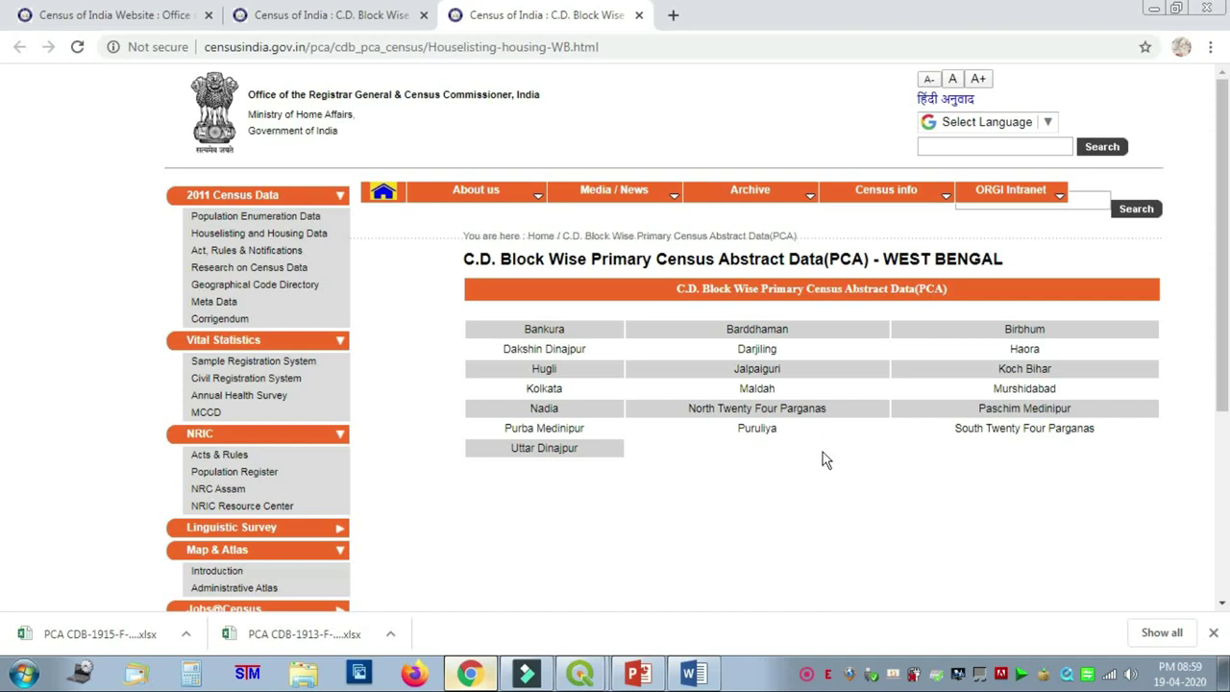
Step: Download the C.D. block census file for North Twenty Four Parganas and close both C.D. block data pages
{"action": "left_click", "coordinate": [759, 412]}
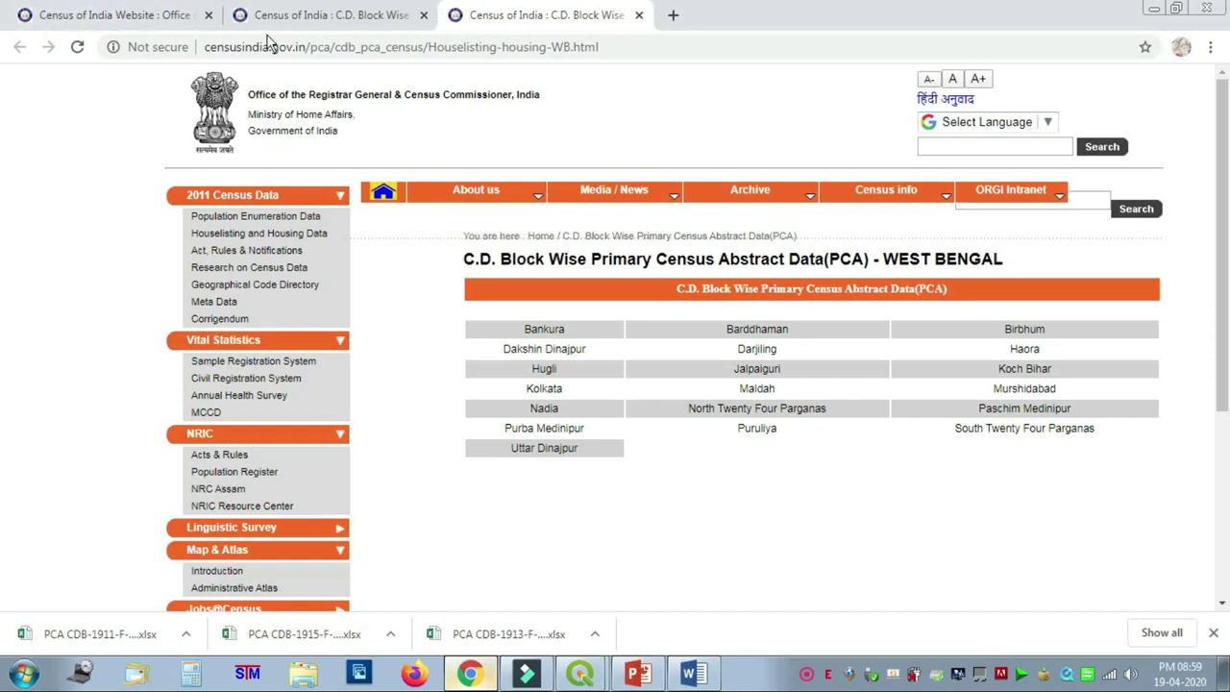
{"action": "left_click", "coordinate": [639, 15]}
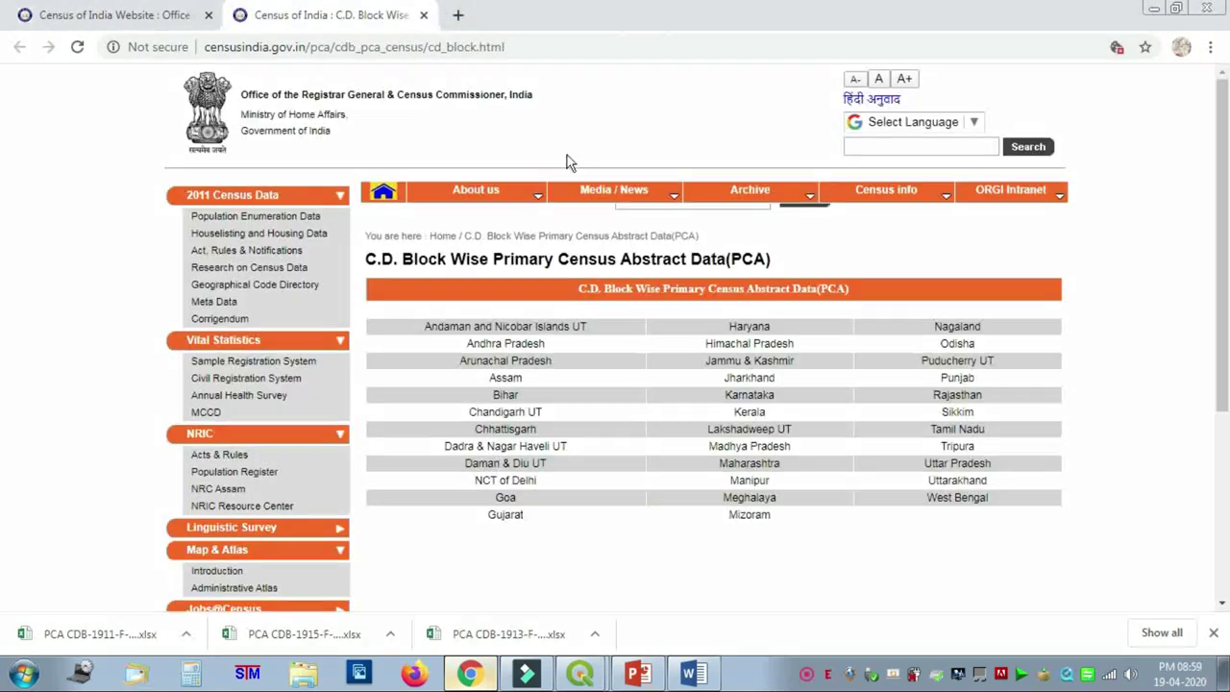
{"action": "left_click", "coordinate": [423, 16]}
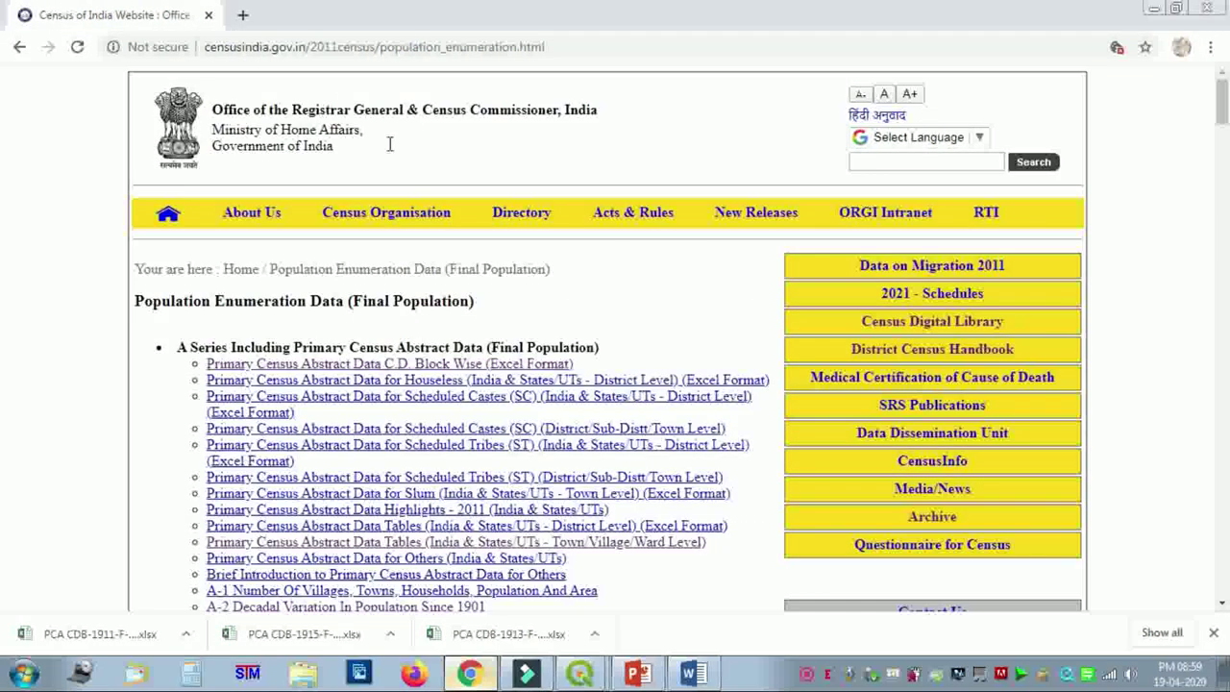
Step: Open the West Bengal page of the Primary Census Abstract Data Tables at Town/Village/Ward level
{"action": "scroll", "coordinate": [516, 437], "scroll_direction": "down", "scroll_amount": 3}
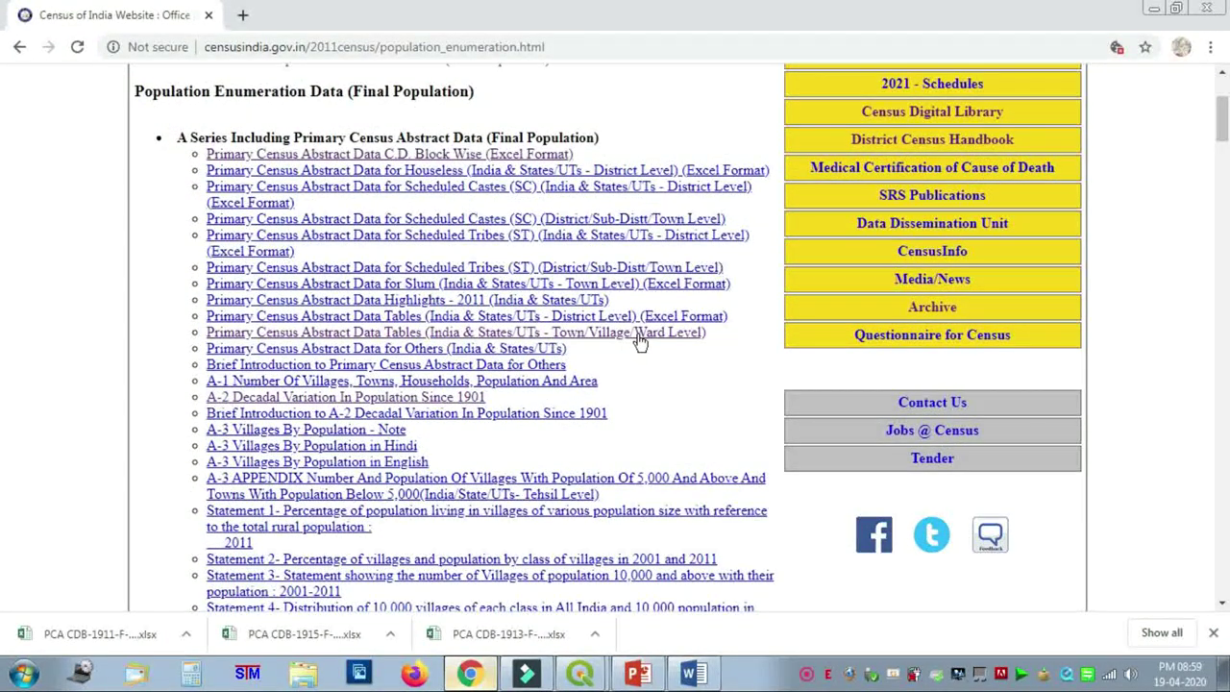
{"action": "left_click", "coordinate": [639, 335]}
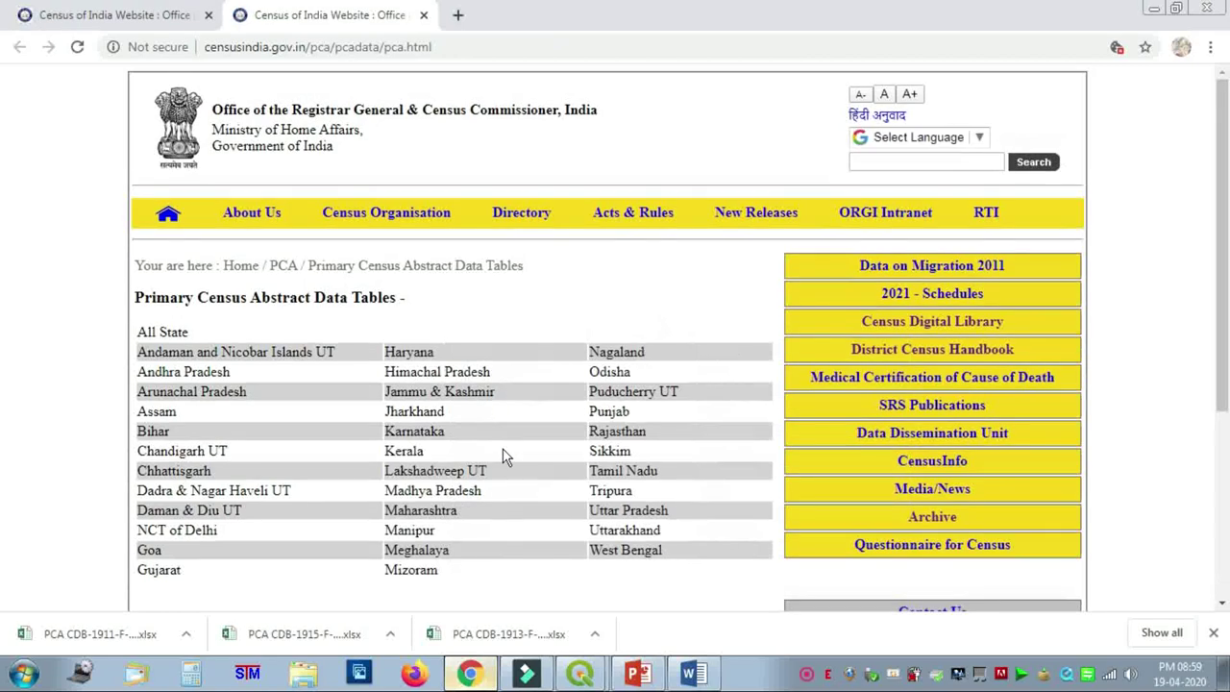
{"action": "scroll", "coordinate": [519, 442], "scroll_direction": "down", "scroll_amount": 1}
{"action": "left_click", "coordinate": [629, 493]}
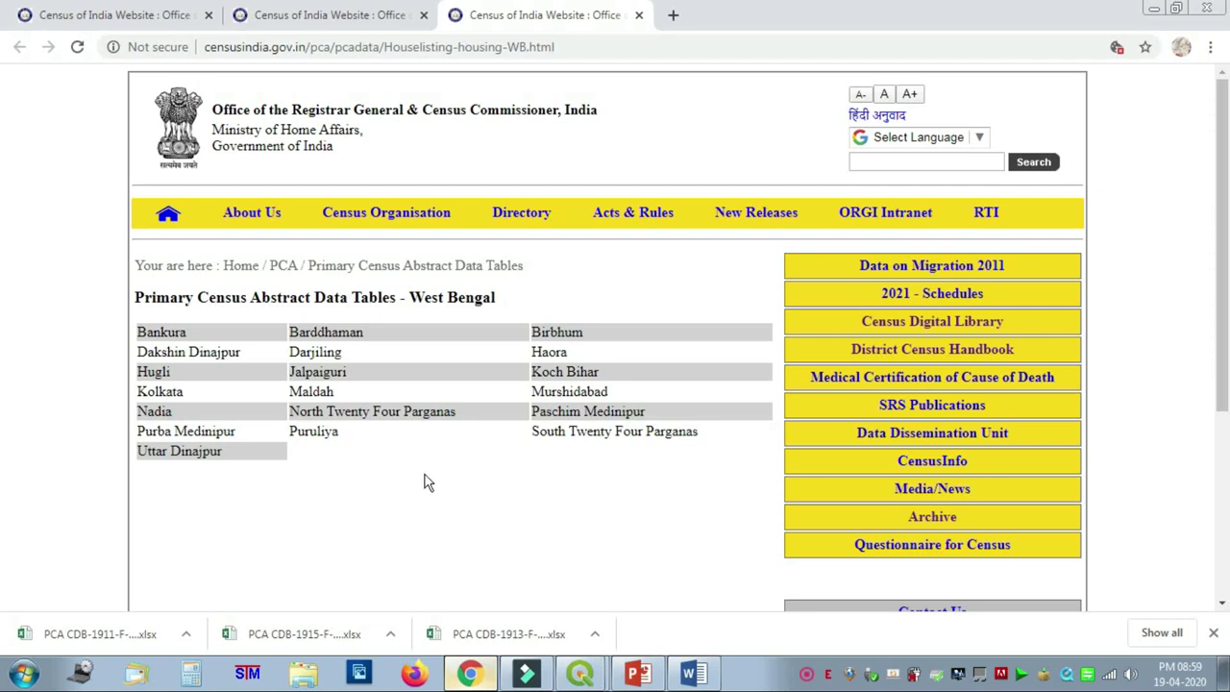
Step: Download the Haora and North Twenty Four Parganas tables and show the downloaded DDW_PCA1911 file in its folder
{"action": "left_click", "coordinate": [550, 353]}
{"action": "key", "text": "ctrl+j"}
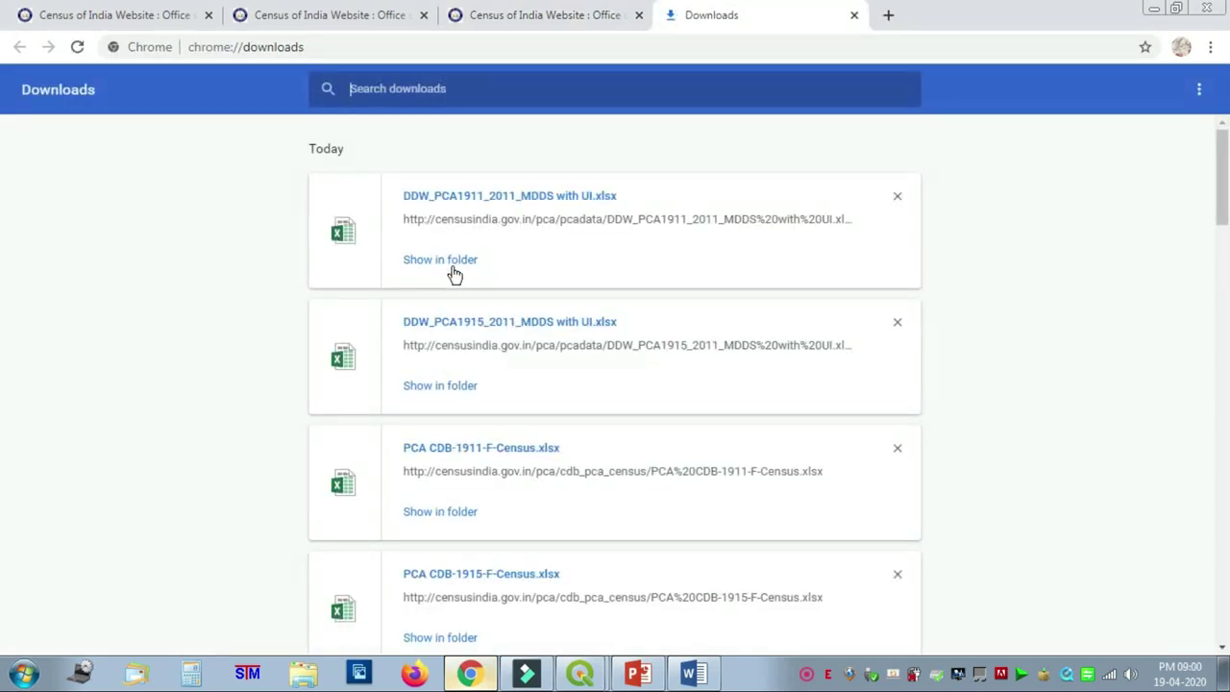
{"action": "left_click", "coordinate": [458, 263]}
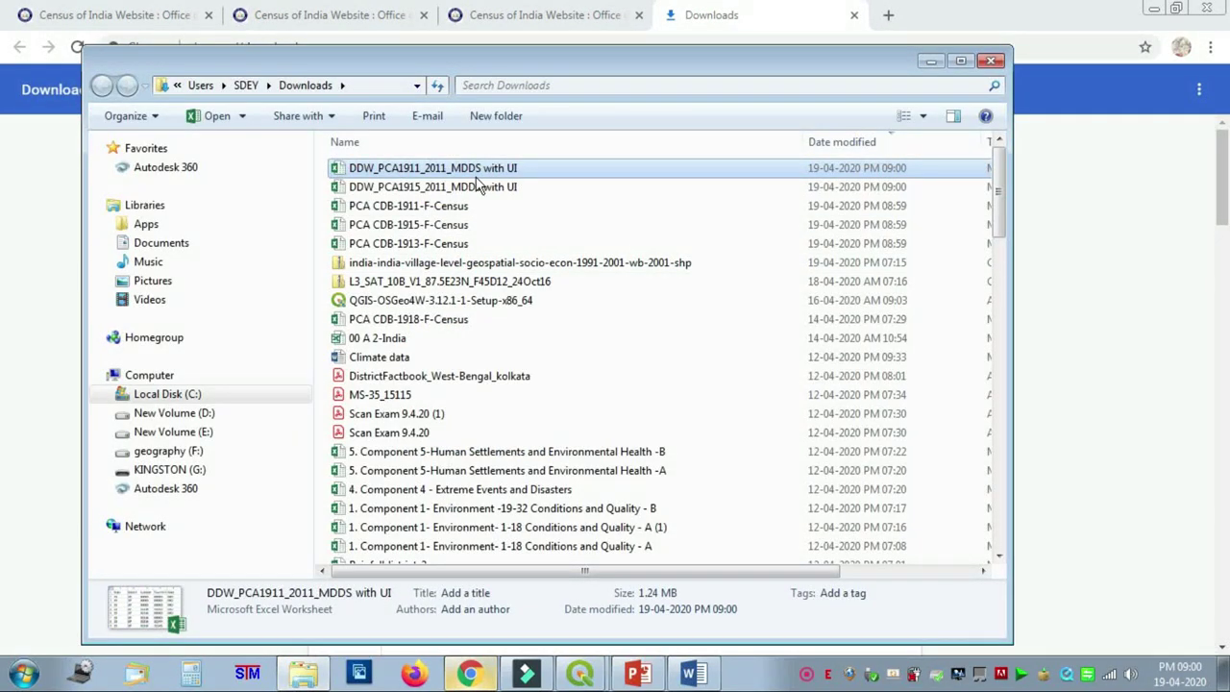
Step: Close the open Census of India pages, keeping only the downloads list
{"action": "left_click", "coordinate": [536, 15]}
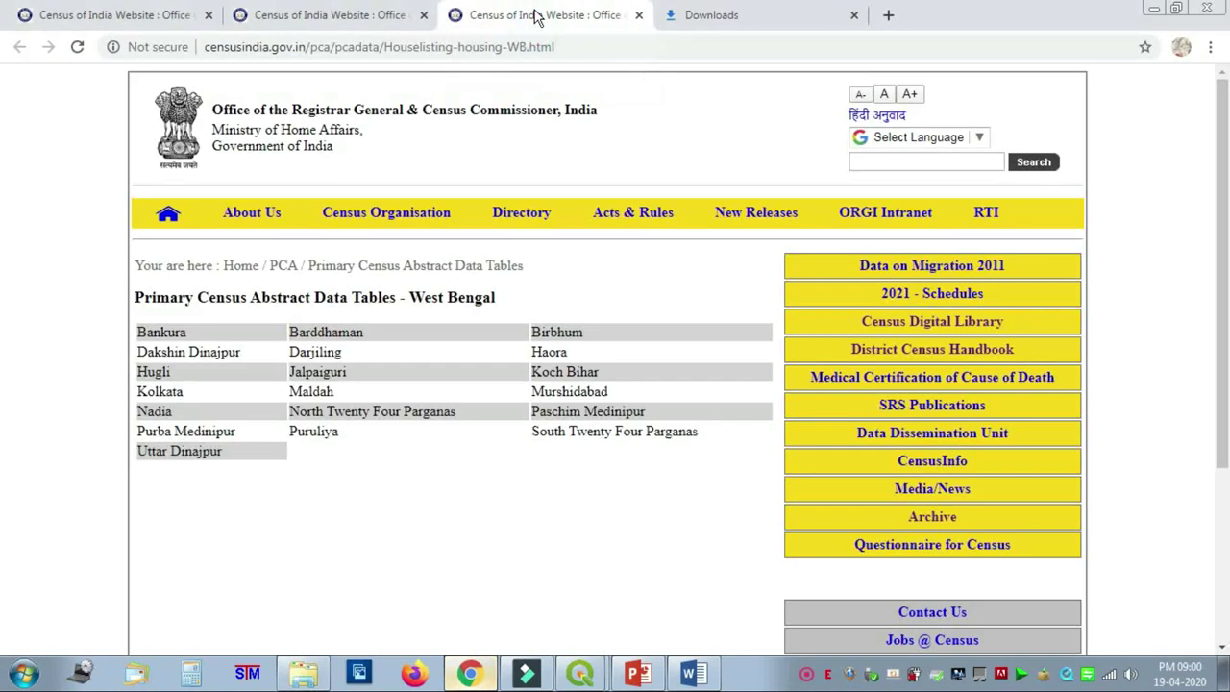
{"action": "left_click", "coordinate": [639, 15]}
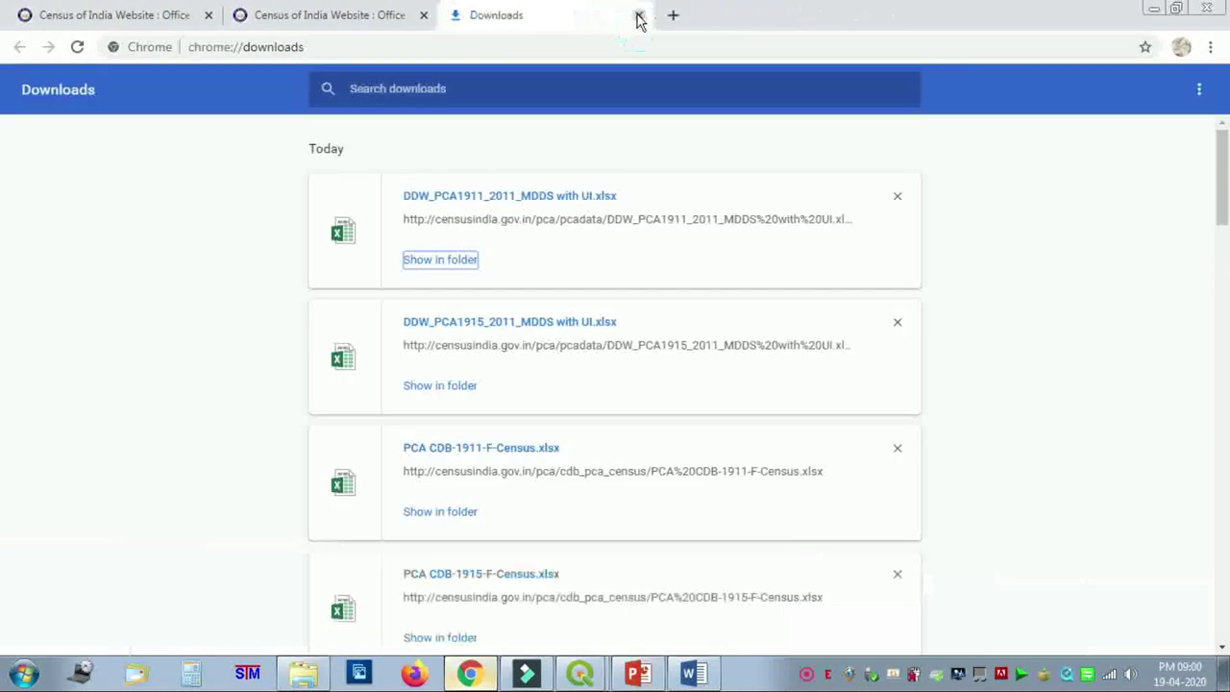
{"action": "left_click", "coordinate": [367, 22]}
{"action": "left_click", "coordinate": [423, 16]}
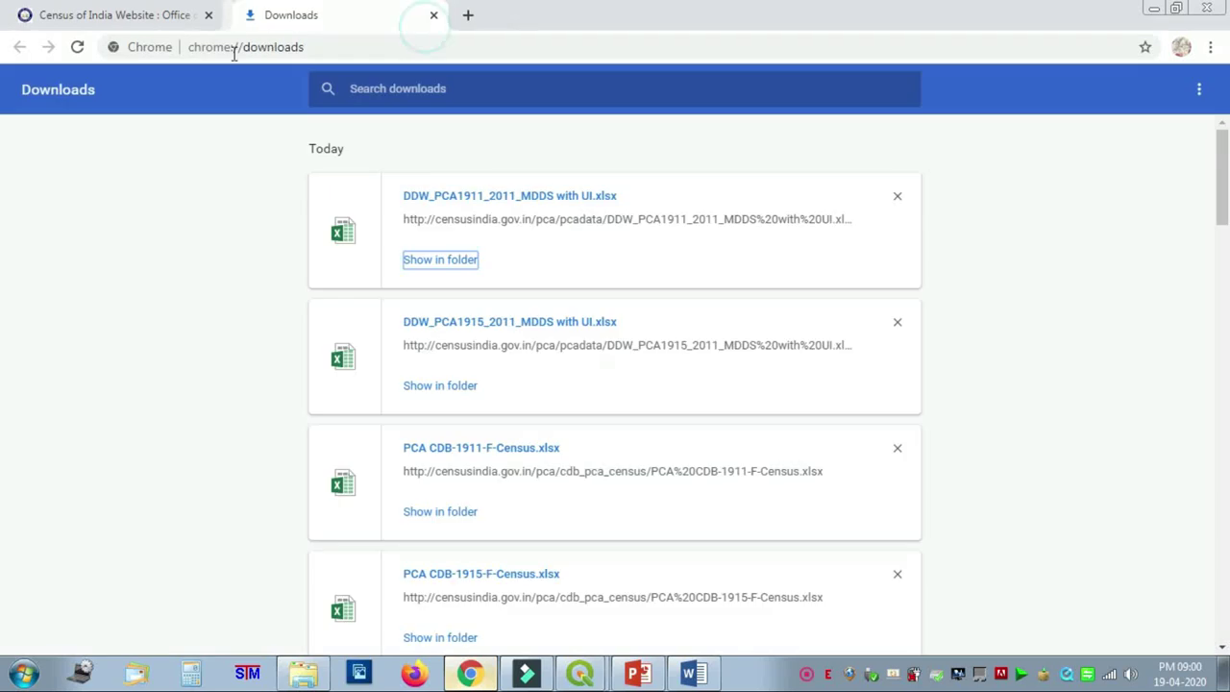
Step: Rename the DDW_PCA1915 workbook in the Downloads folder as DDW_PCA1915_2011_MDDS with UI_HOWRAH_WARD
{"action": "left_click", "coordinate": [545, 188]}
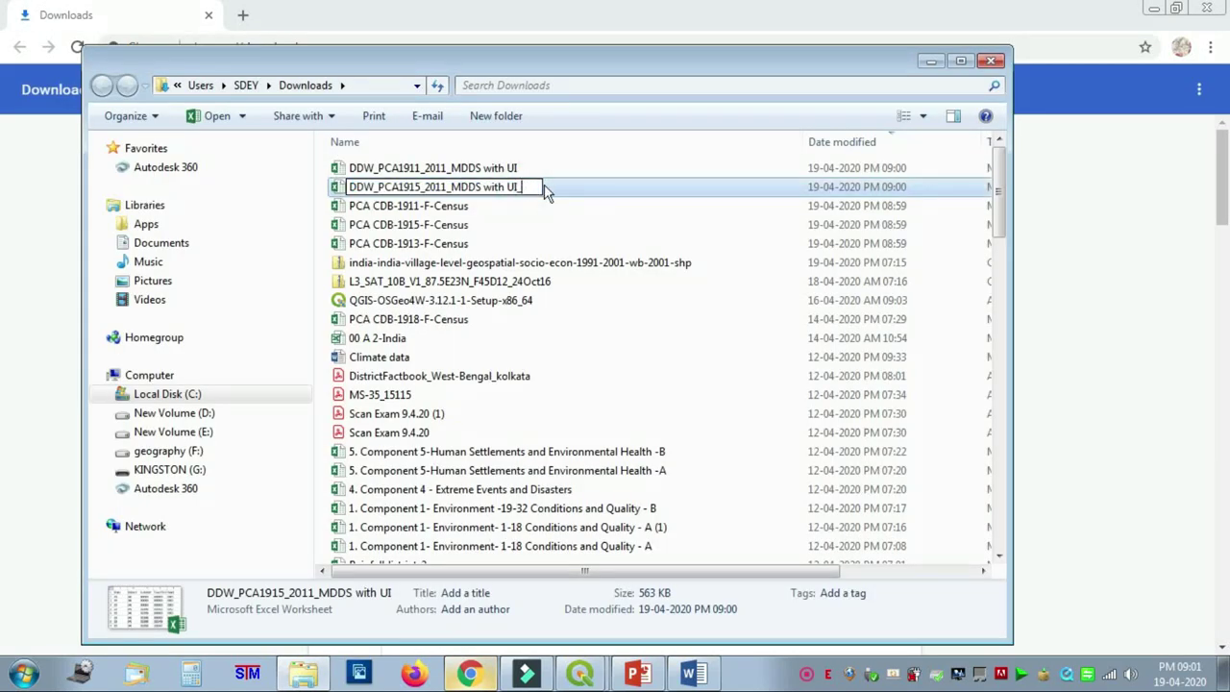
{"action": "type", "text": "_HO"}
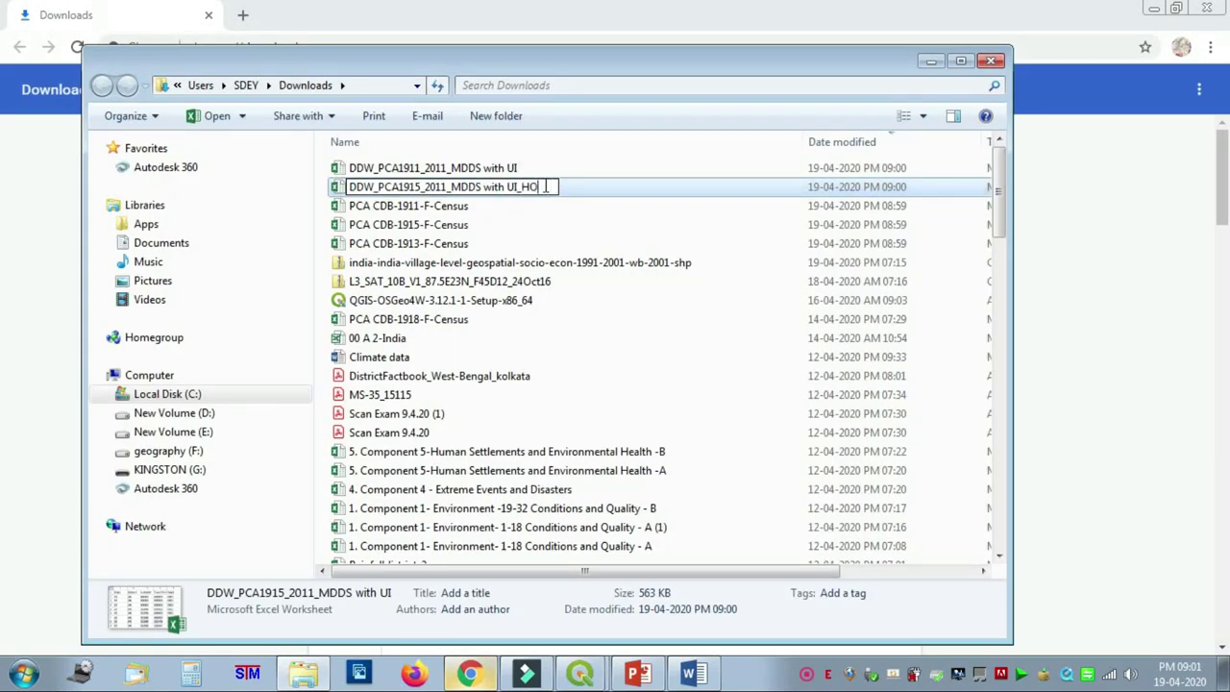
{"action": "type", "text": "WRAH_WARD"}
{"action": "key", "text": "Return"}
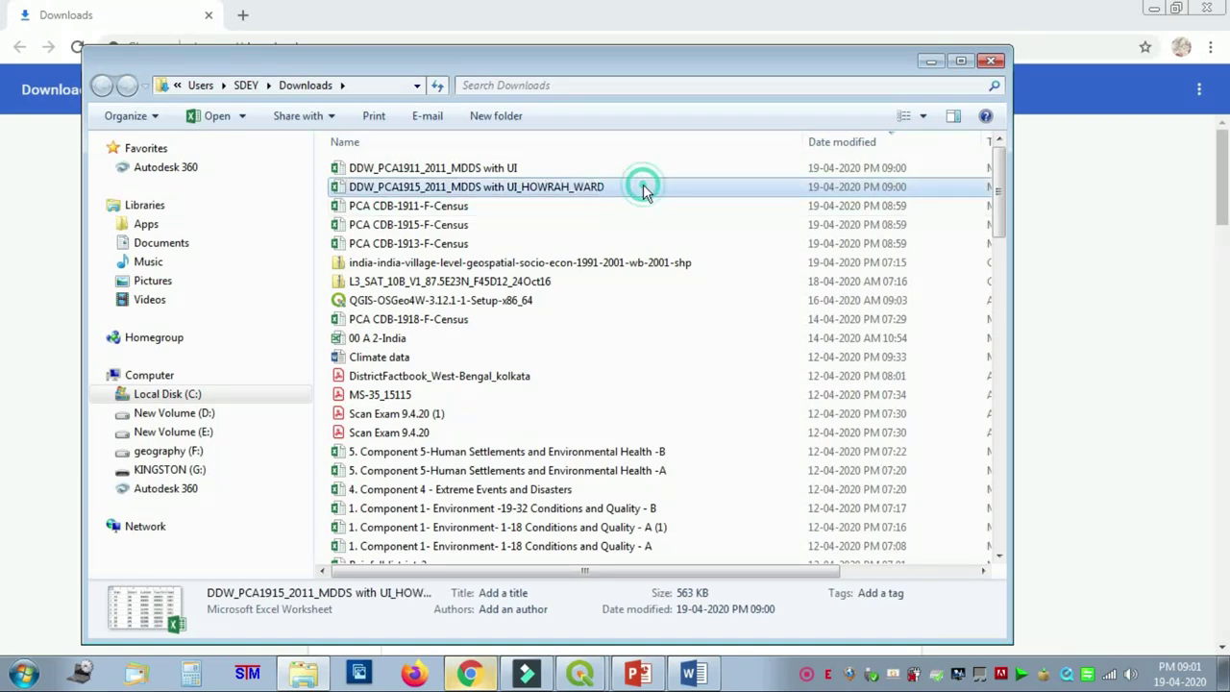
Step: Open the DDW_PCA1915_2011_MDDS with UI_HOWRAH_WARD workbook and enable editing
{"action": "right_click", "coordinate": [570, 196]}
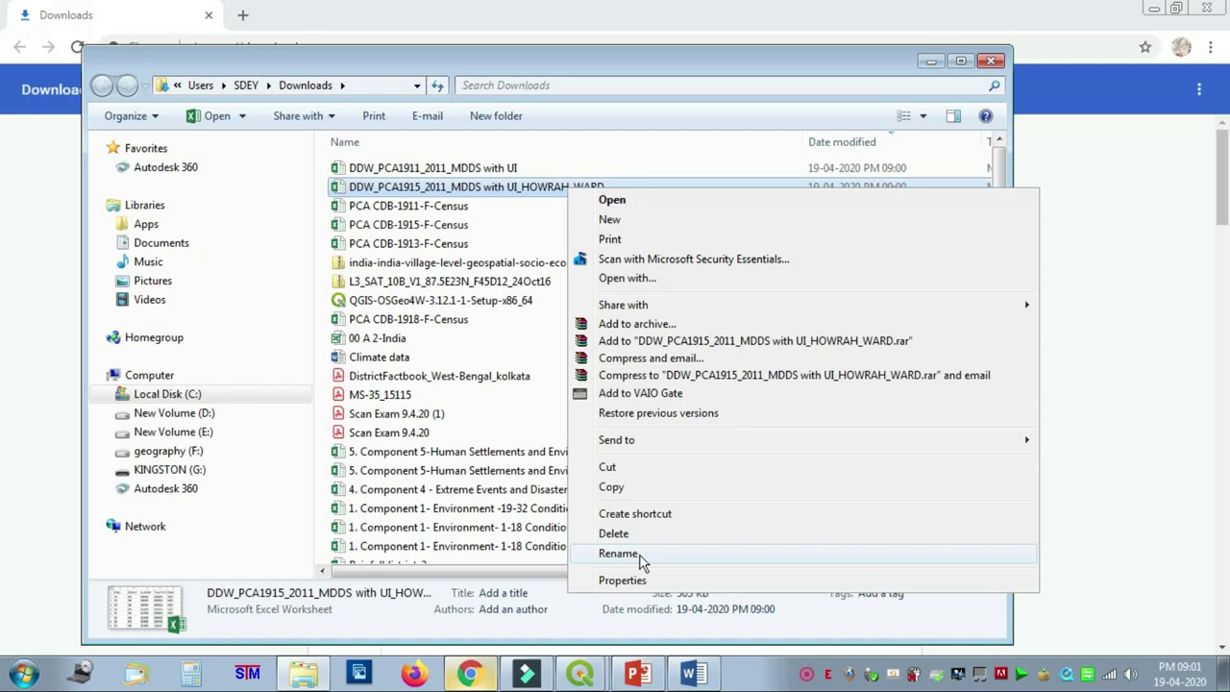
{"action": "left_click", "coordinate": [607, 201]}
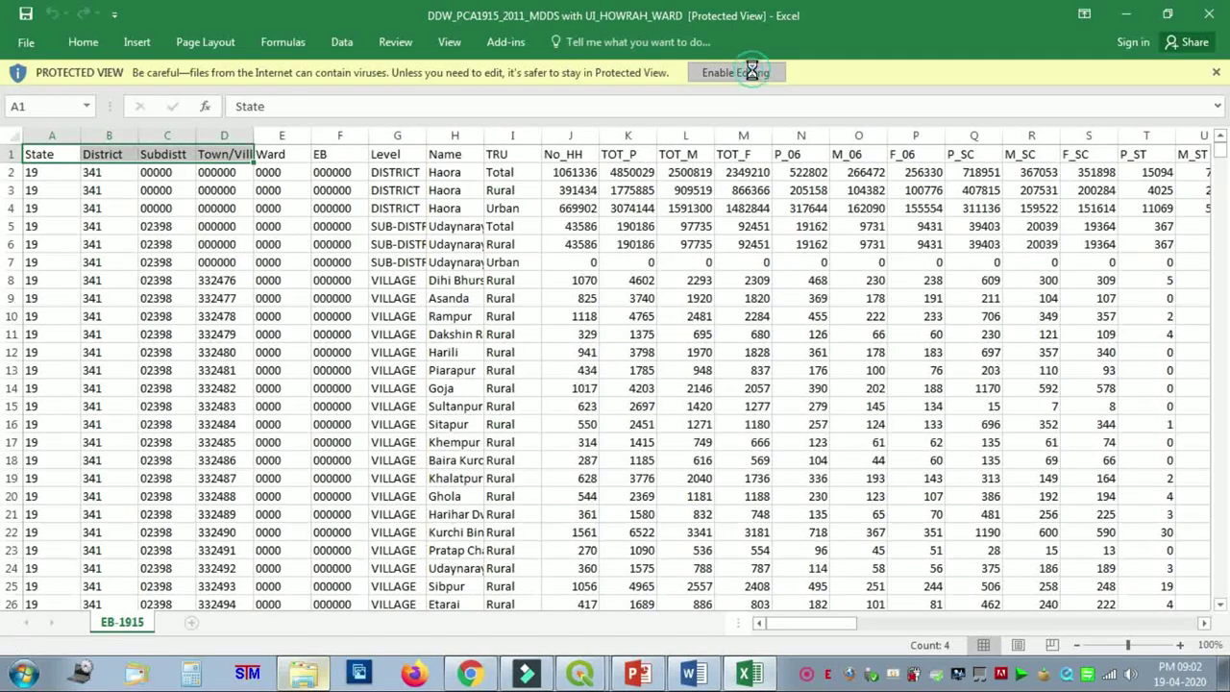
{"action": "left_click", "coordinate": [749, 74]}
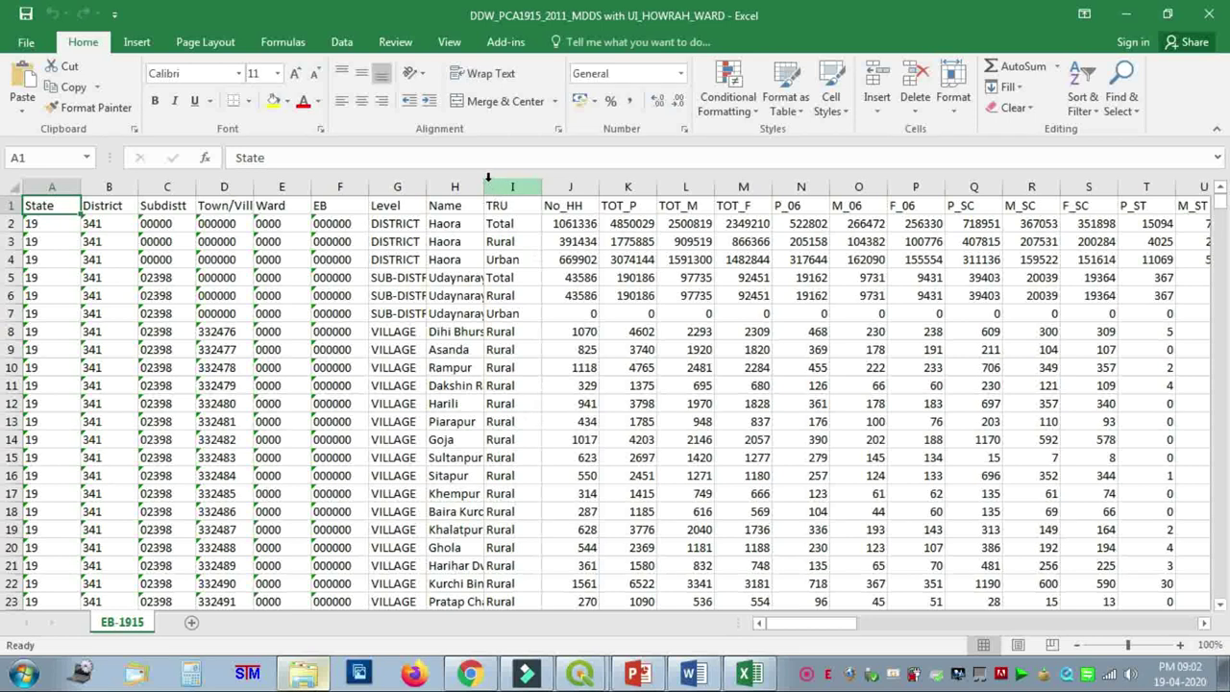
Step: Widen the Name and Level columns and sort the table by Level from A to Z, expanding the selection
{"action": "left_click_drag", "start_coordinate": [485, 178], "coordinate": [543, 178]}
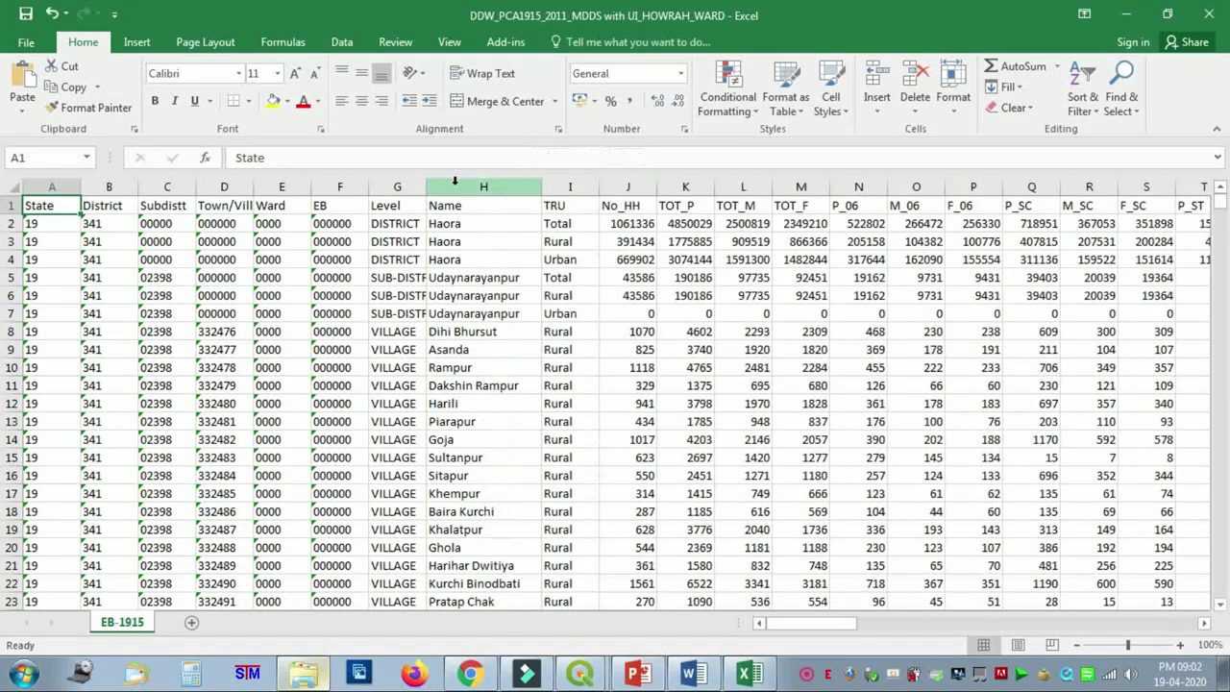
{"action": "left_click_drag", "start_coordinate": [426, 189], "coordinate": [458, 188]}
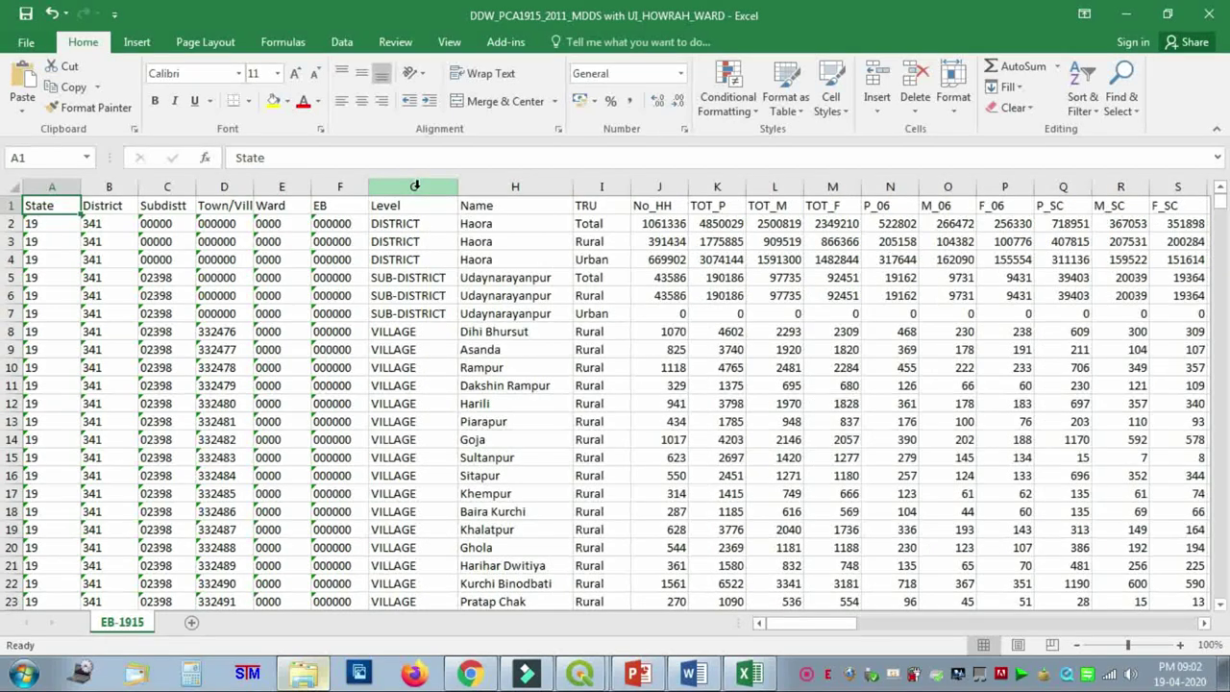
{"action": "left_click", "coordinate": [415, 186]}
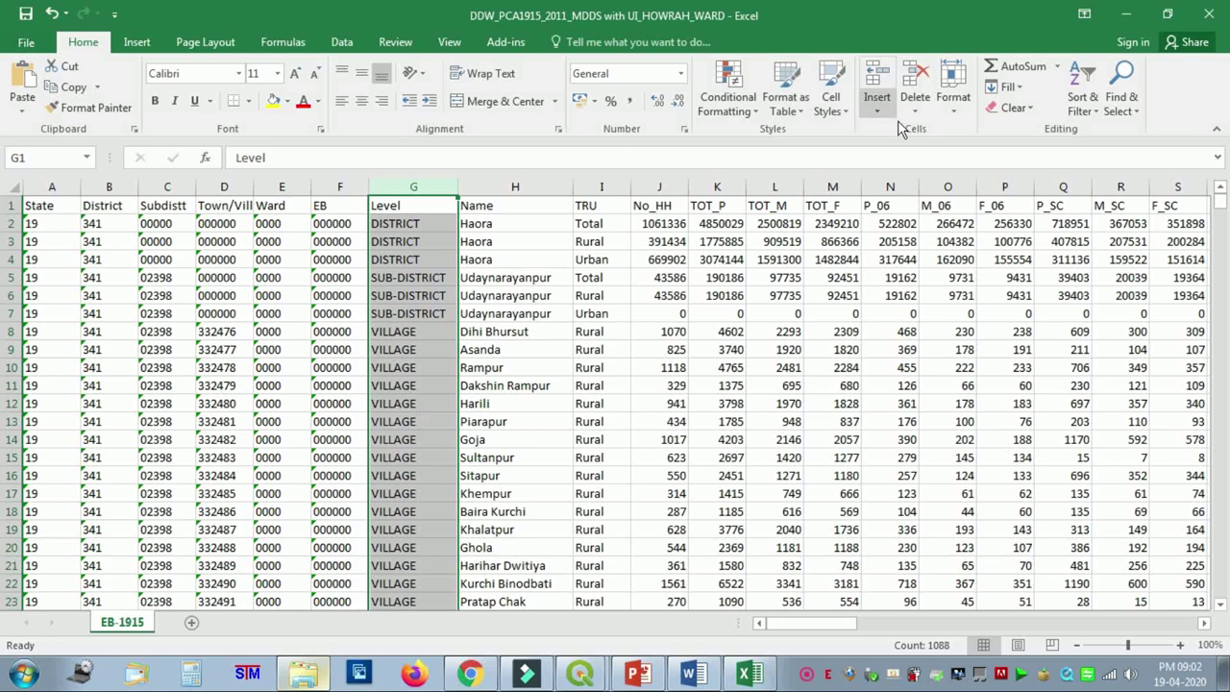
{"action": "left_click", "coordinate": [1081, 113]}
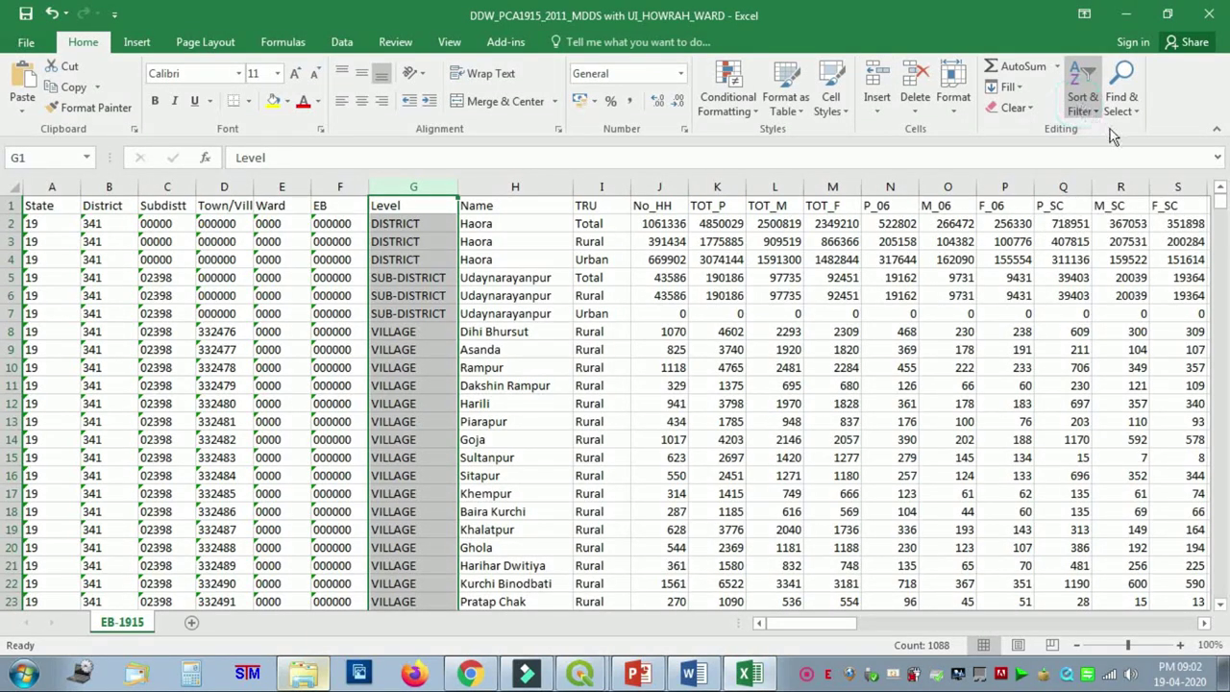
{"action": "left_click", "coordinate": [1110, 131]}
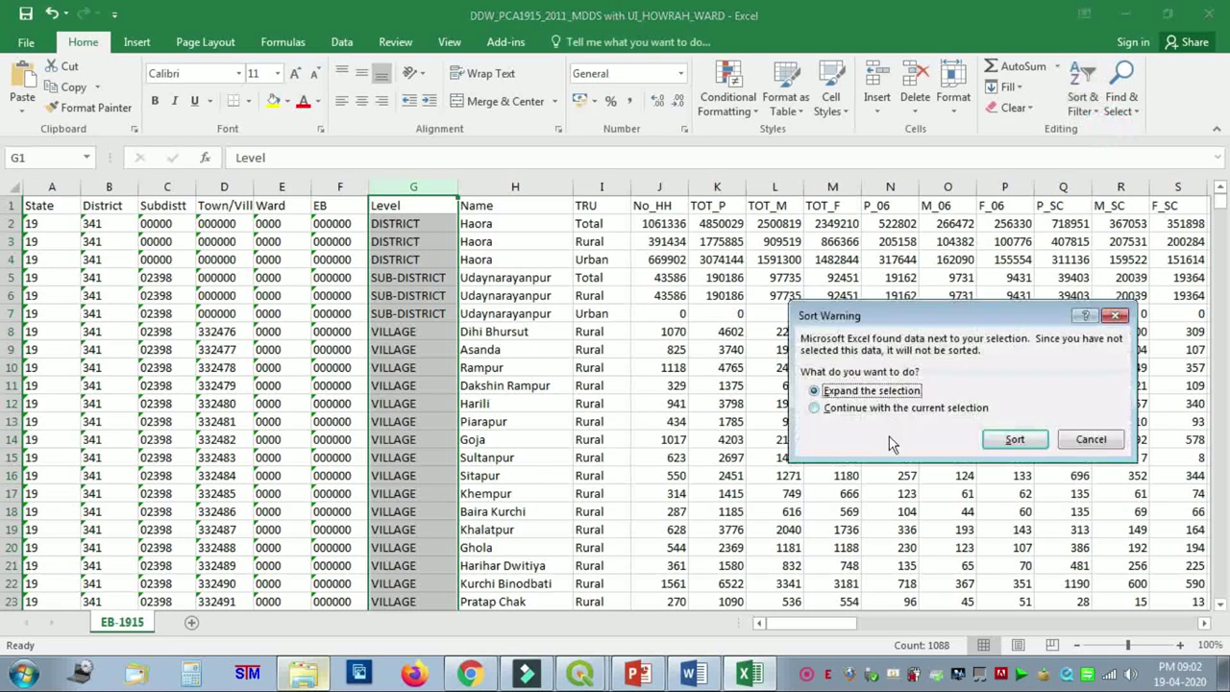
{"action": "left_click", "coordinate": [1013, 439]}
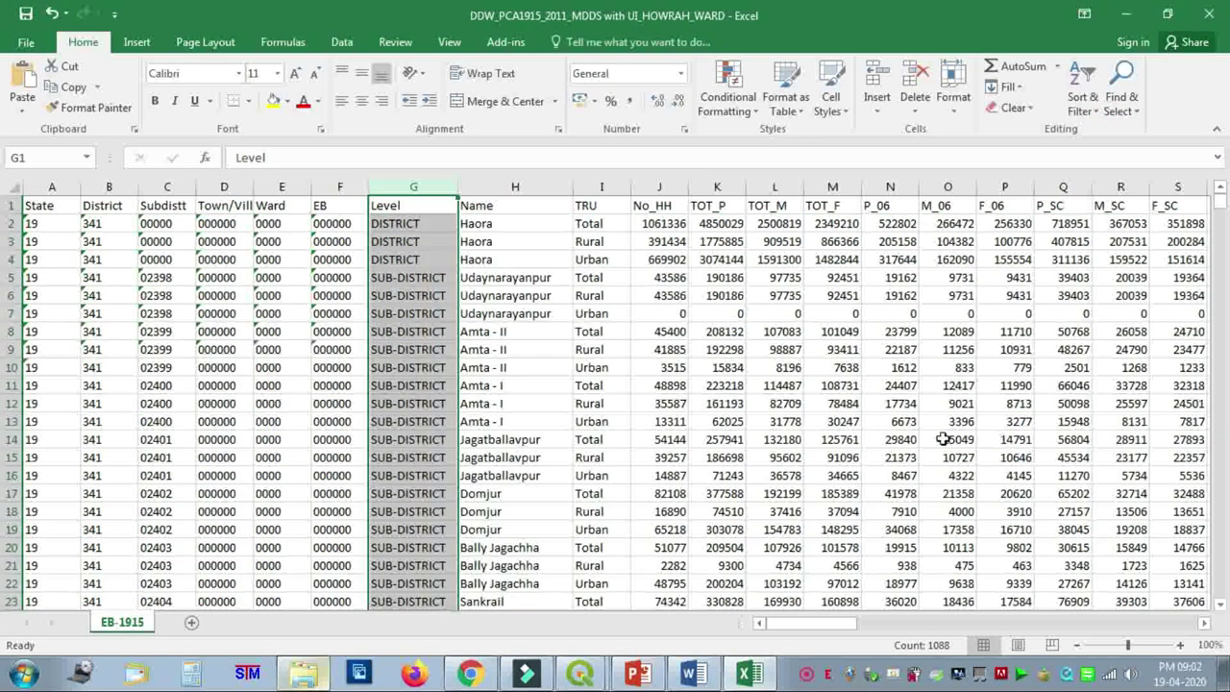
Step: Widen the Level column further and sort the expanded selection by the TRU column from A to Z
{"action": "left_click_drag", "start_coordinate": [458, 186], "coordinate": [505, 186]}
{"action": "left_click", "coordinate": [644, 187]}
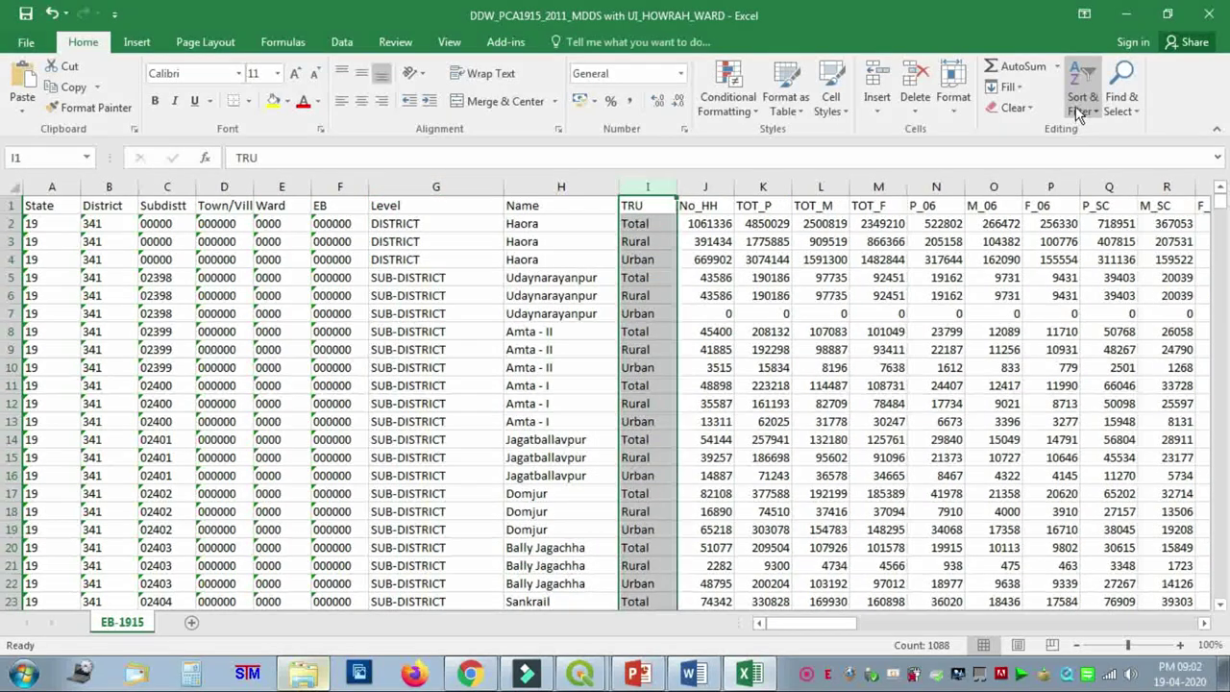
{"action": "left_click", "coordinate": [1113, 142]}
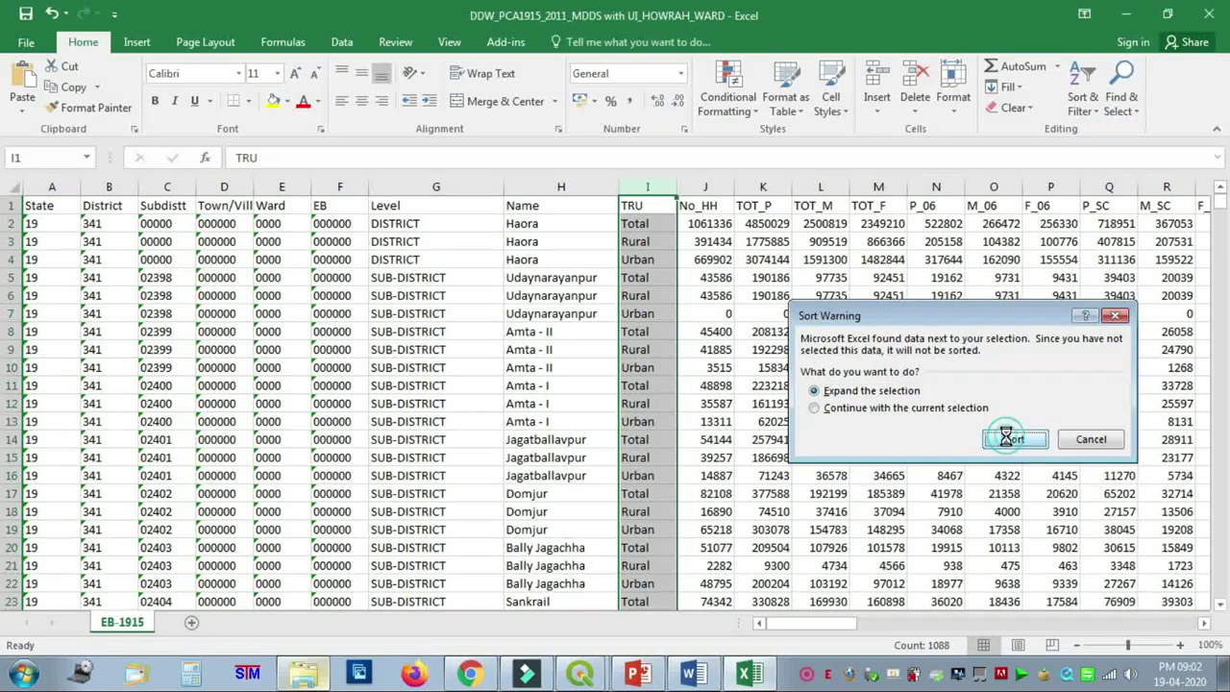
{"action": "left_click", "coordinate": [1010, 437]}
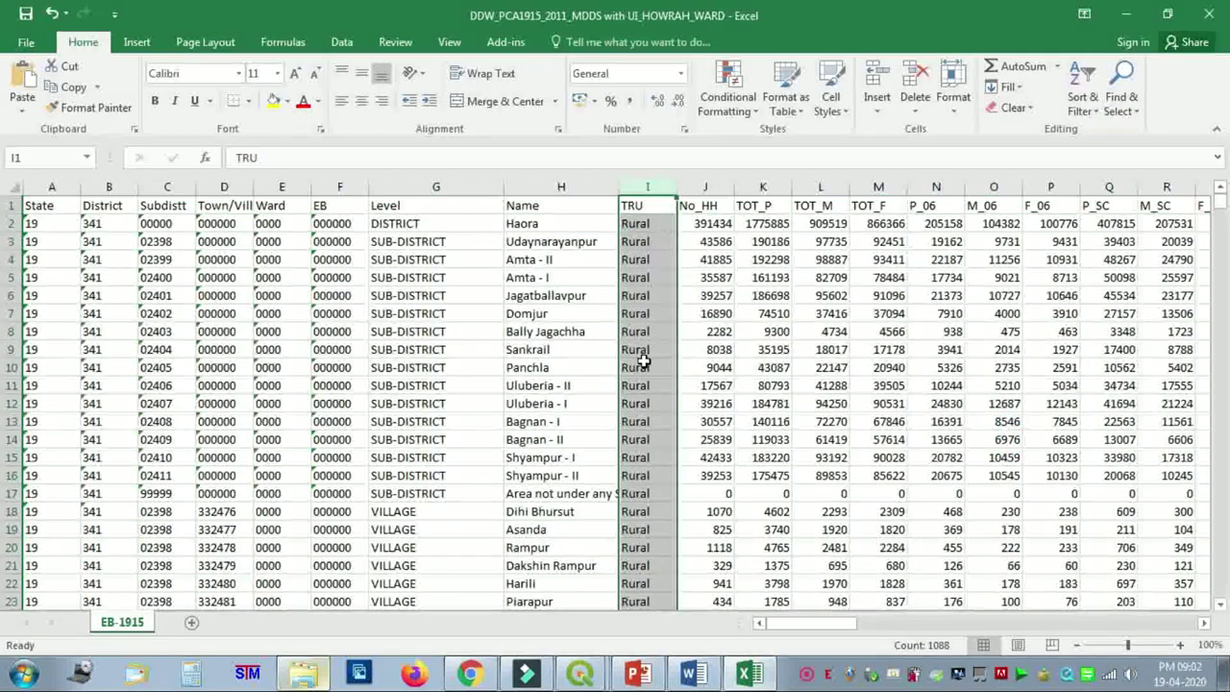
Step: Check the rural rows, and sort the whole table once more by the Level column in ascending order
{"action": "scroll", "coordinate": [644, 360], "scroll_direction": "down", "scroll_amount": 4}
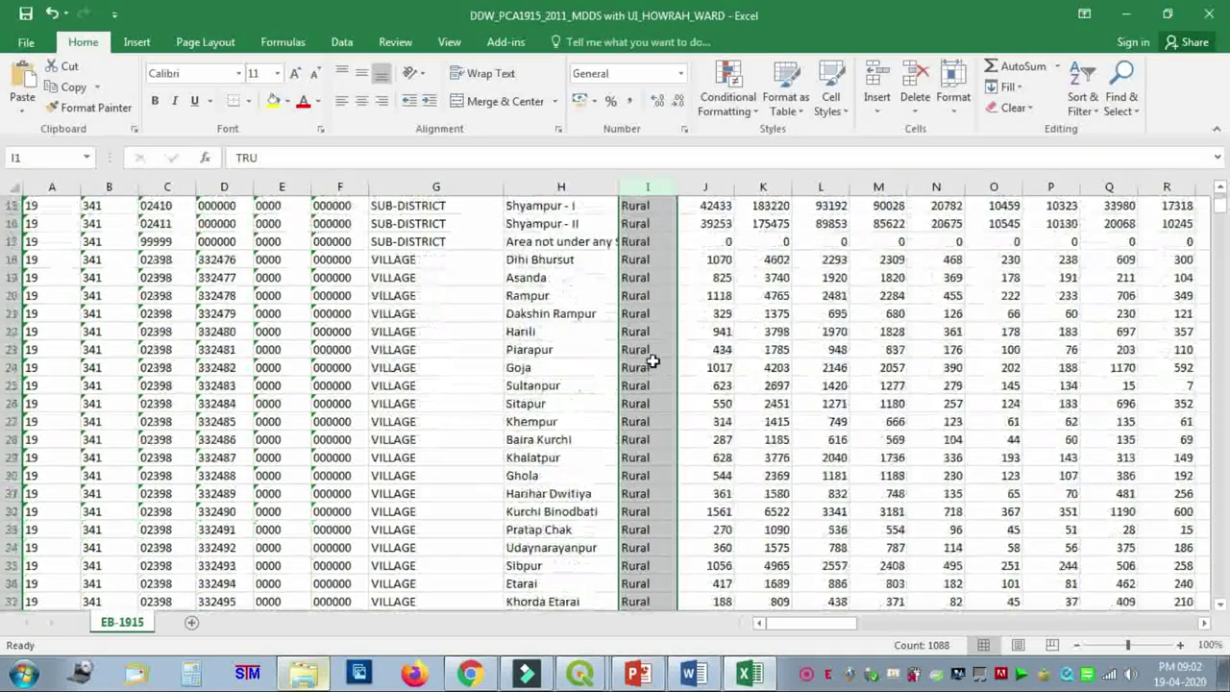
{"action": "scroll", "coordinate": [653, 360], "scroll_direction": "down", "scroll_amount": 5}
{"action": "left_click_drag", "start_coordinate": [1219, 219], "coordinate": [1221, 258]}
{"action": "left_click", "coordinate": [407, 185]}
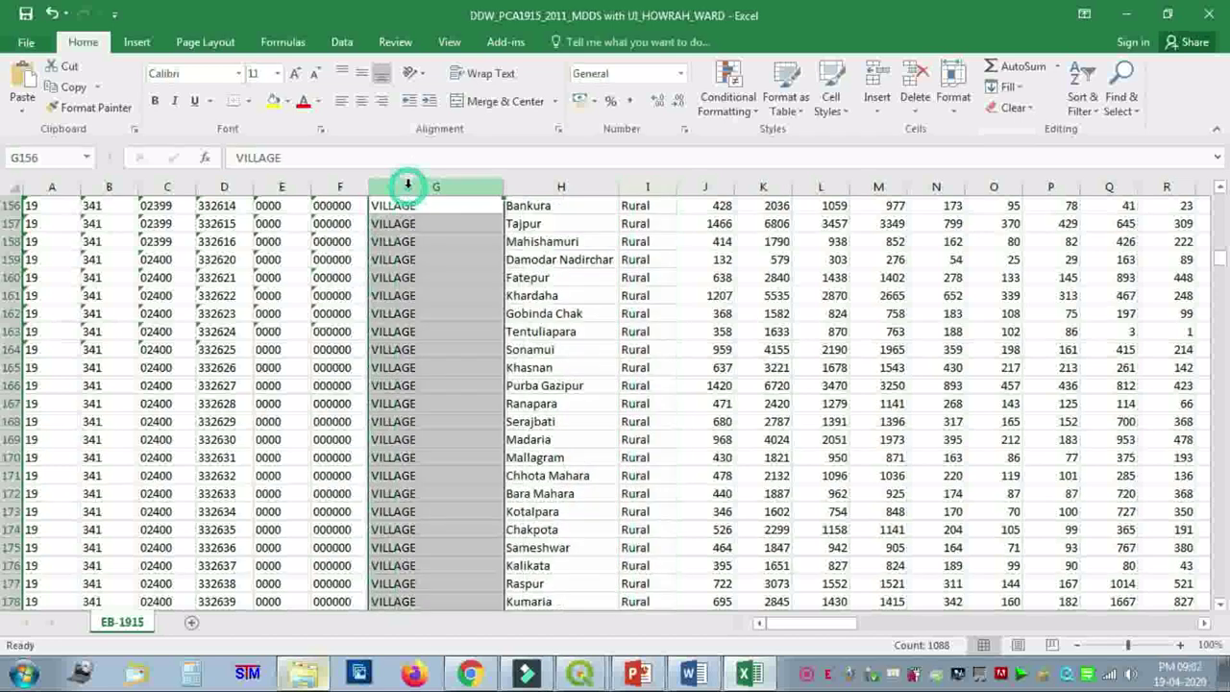
{"action": "left_click", "coordinate": [1114, 141]}
{"action": "left_click", "coordinate": [1015, 440]}
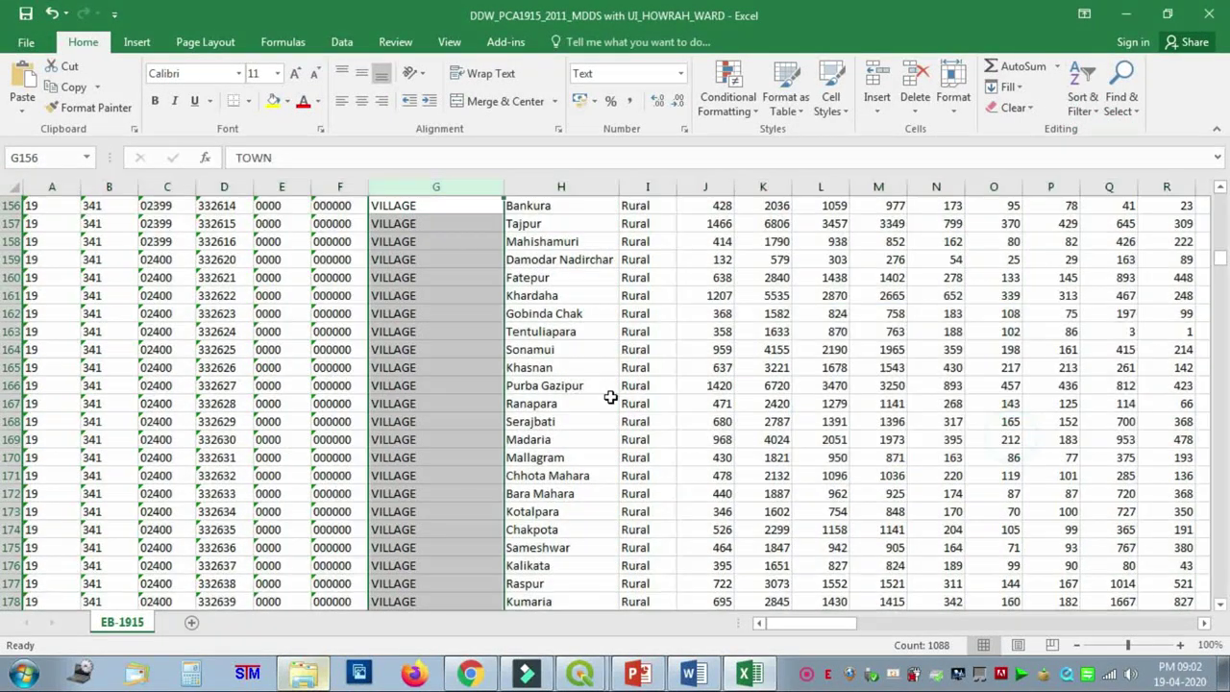
Step: Look through the TOWN rows and search the sheet for all occurrences of "Howrah Ward"
{"action": "scroll", "coordinate": [407, 334], "scroll_direction": "up", "scroll_amount": 3}
{"action": "scroll", "coordinate": [408, 334], "scroll_direction": "up", "scroll_amount": 1}
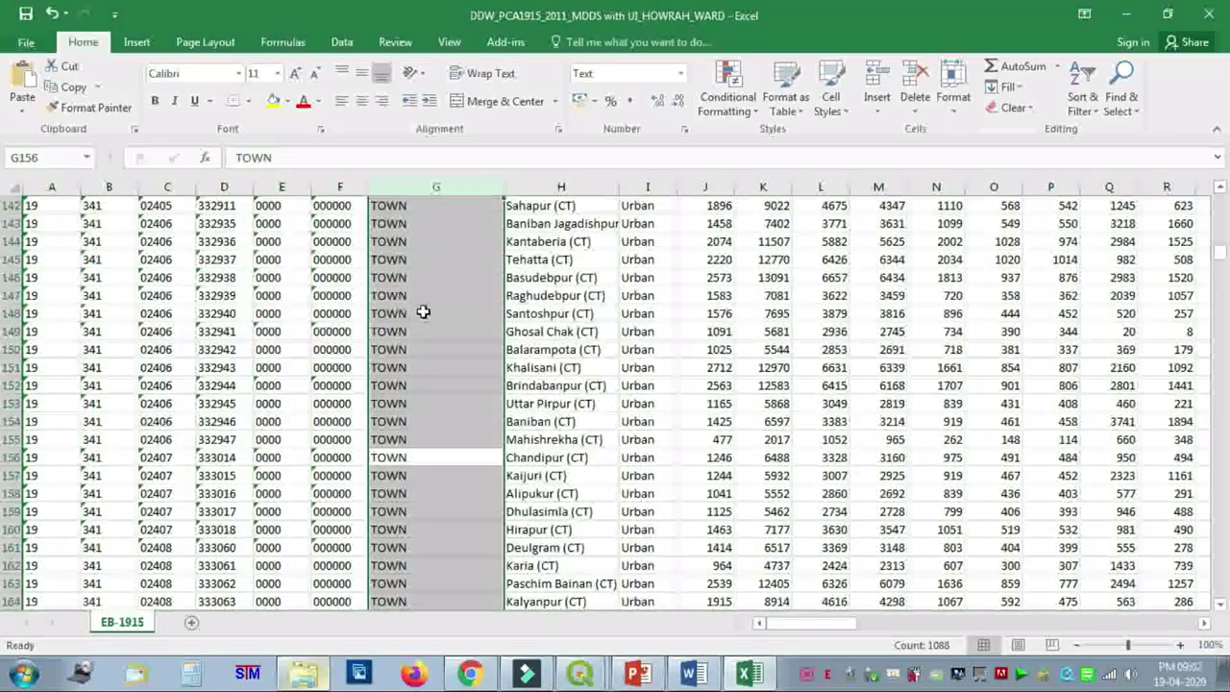
{"action": "left_click", "coordinate": [427, 309]}
{"action": "scroll", "coordinate": [427, 310], "scroll_direction": "up", "scroll_amount": 6}
{"action": "scroll", "coordinate": [430, 311], "scroll_direction": "up", "scroll_amount": 8}
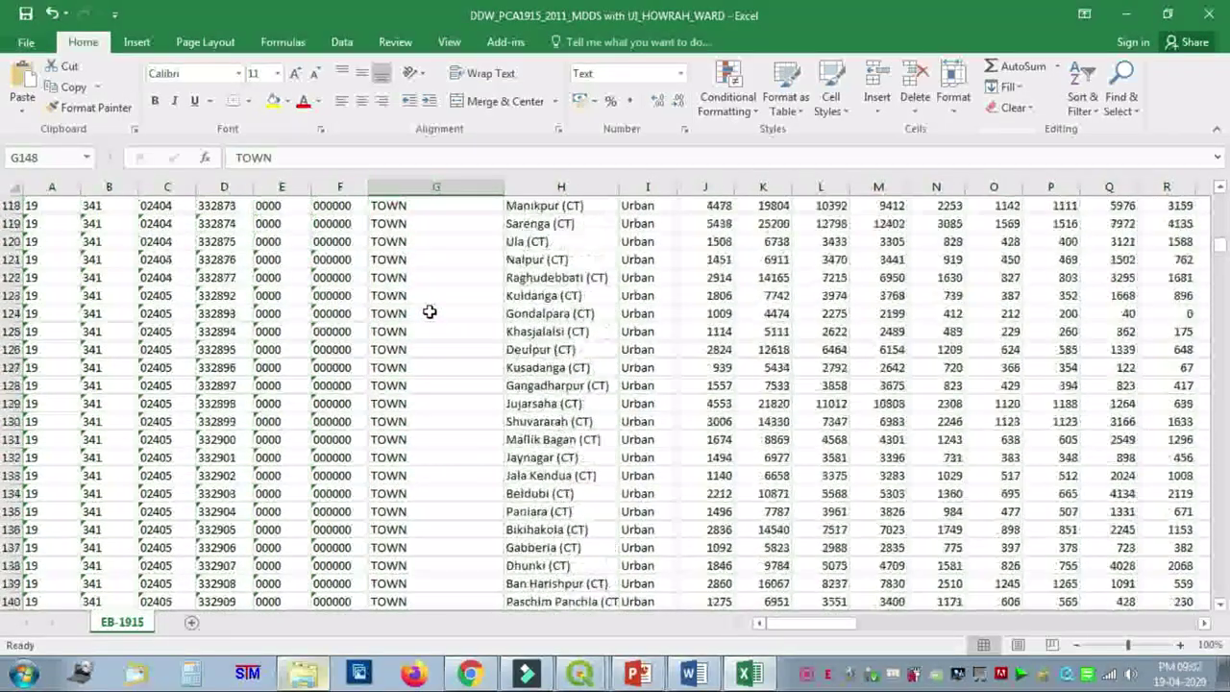
{"action": "scroll", "coordinate": [431, 310], "scroll_direction": "up", "scroll_amount": 8}
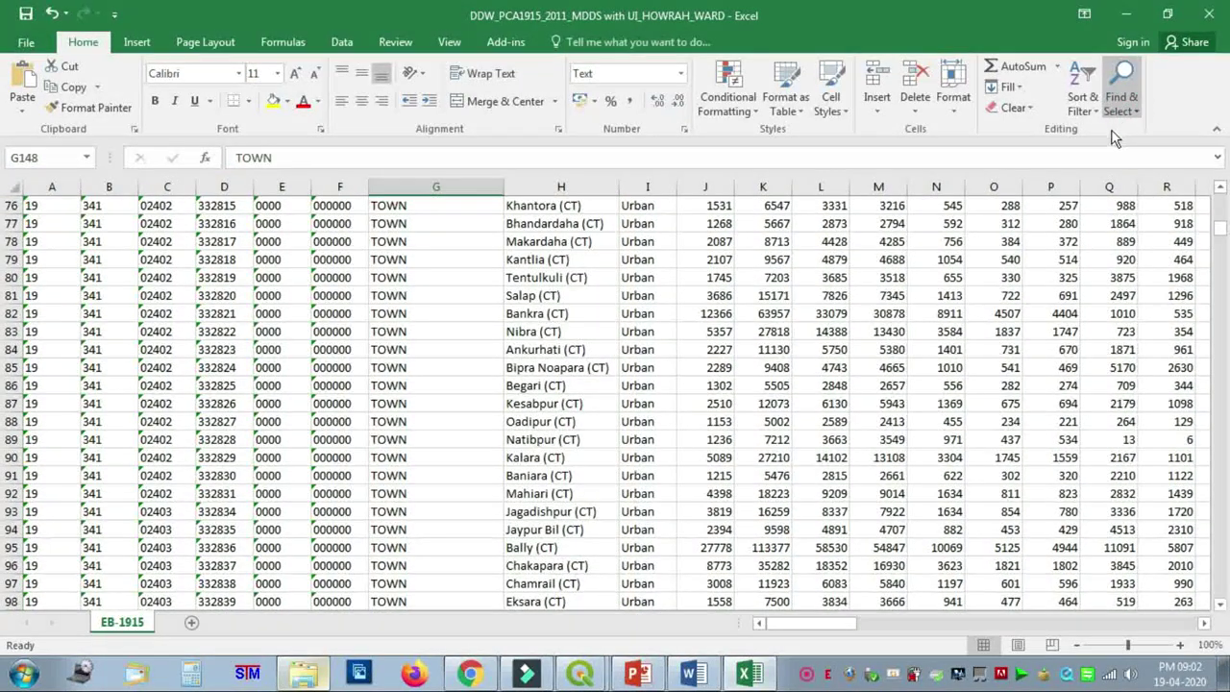
{"action": "key", "text": "ctrl+f"}
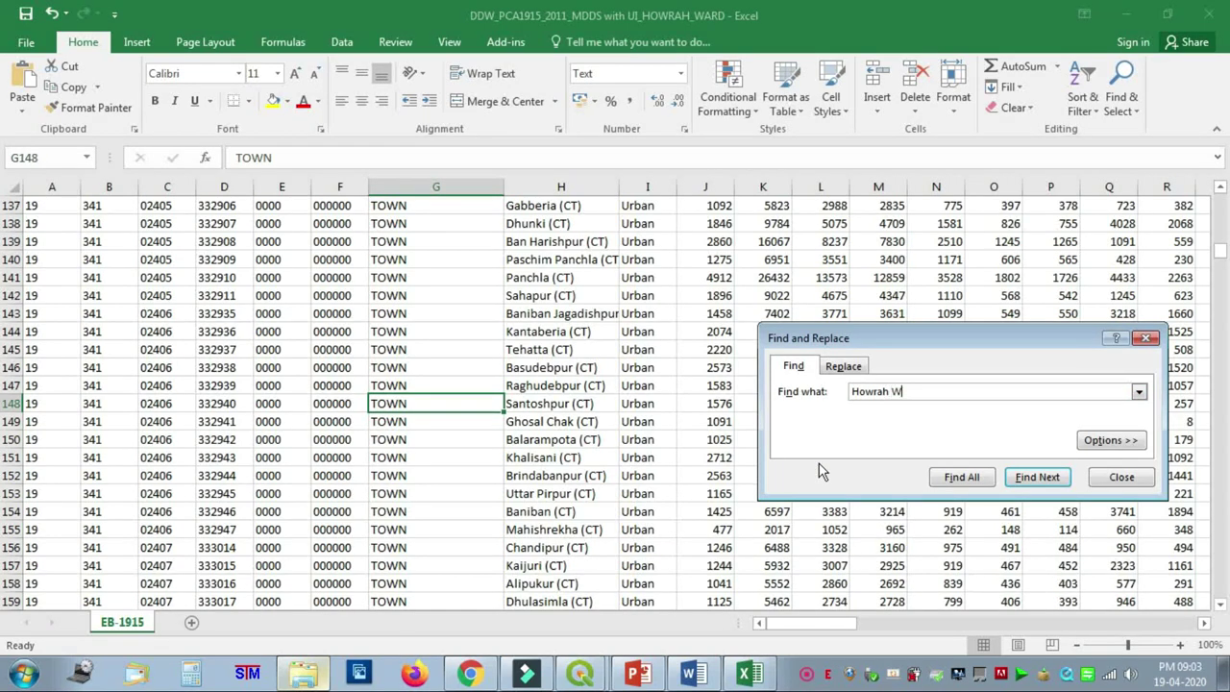
{"action": "left_click", "coordinate": [978, 483]}
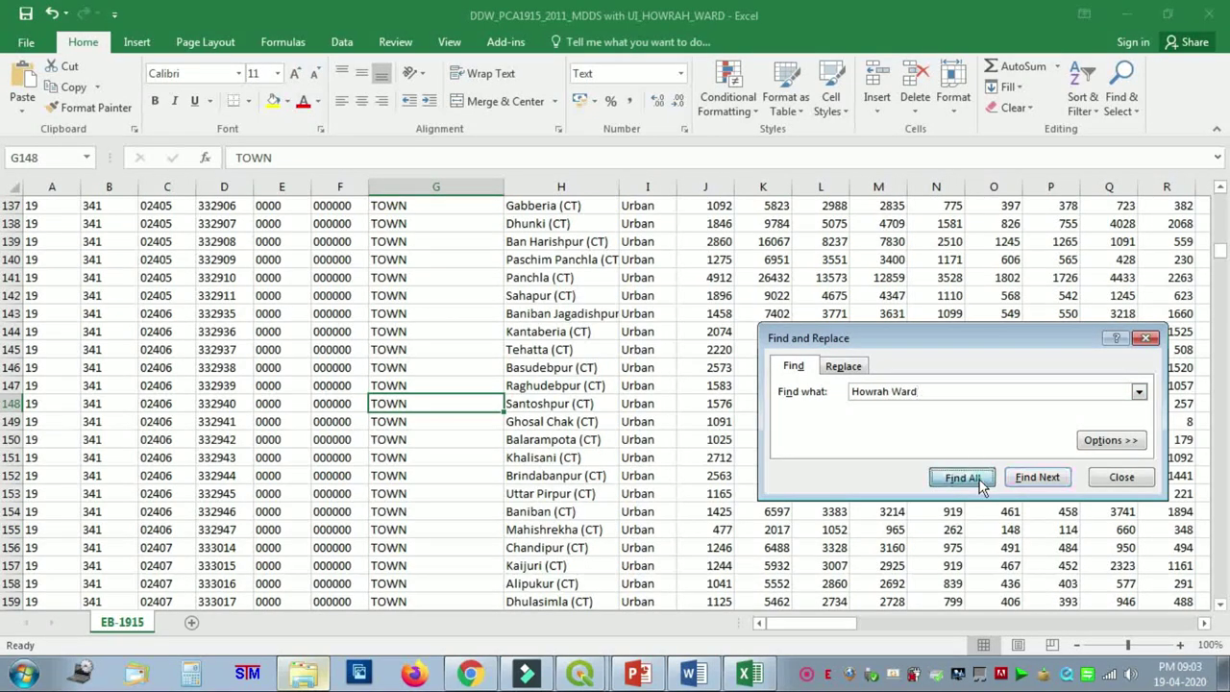
{"action": "left_click", "coordinate": [630, 385]}
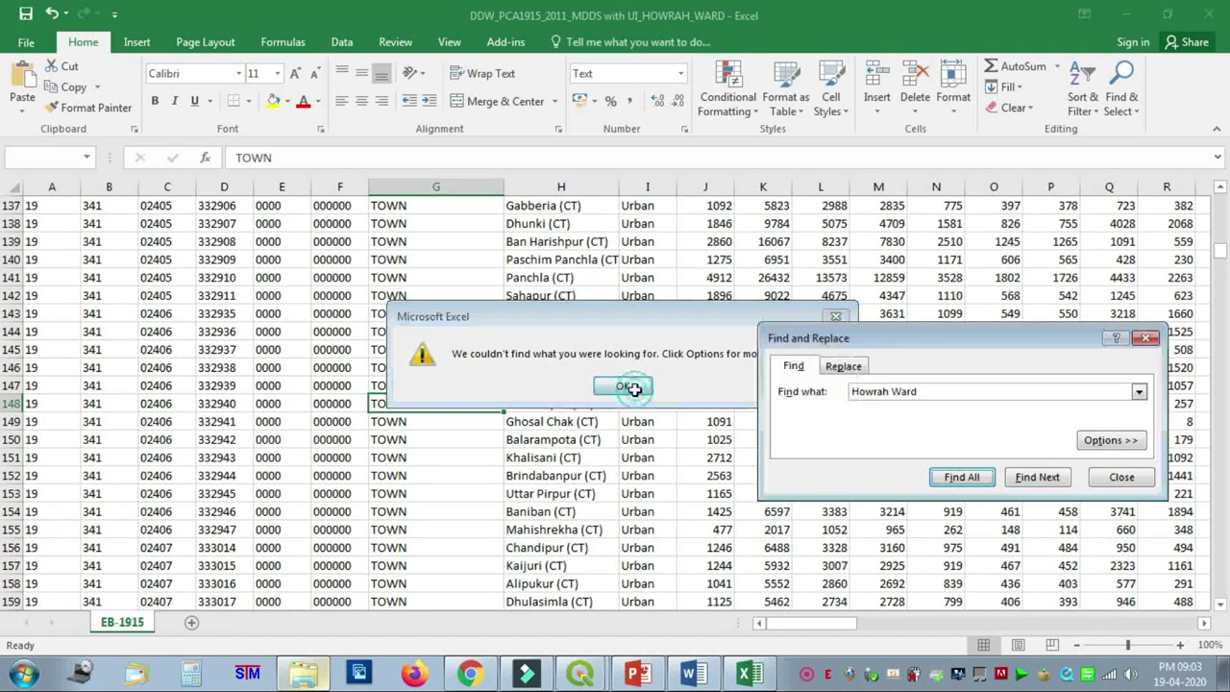
Step: Close the search and widen the Name column slightly
{"action": "left_click", "coordinate": [1121, 478]}
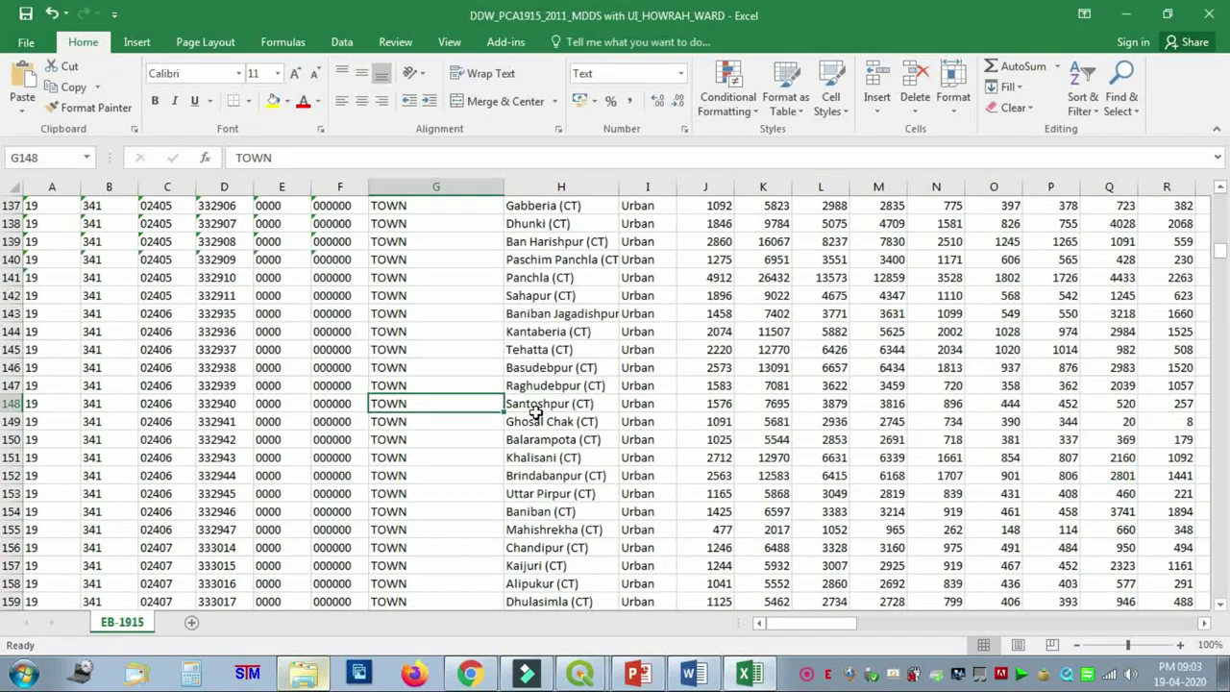
{"action": "left_click", "coordinate": [772, 419]}
{"action": "left_click_drag", "start_coordinate": [619, 186], "coordinate": [645, 187]}
Step: Go to the WARD rows and widen the Name column until the full ward names fit
{"action": "scroll", "coordinate": [656, 341], "scroll_direction": "up", "scroll_amount": 1}
{"action": "scroll", "coordinate": [657, 341], "scroll_direction": "up", "scroll_amount": 5}
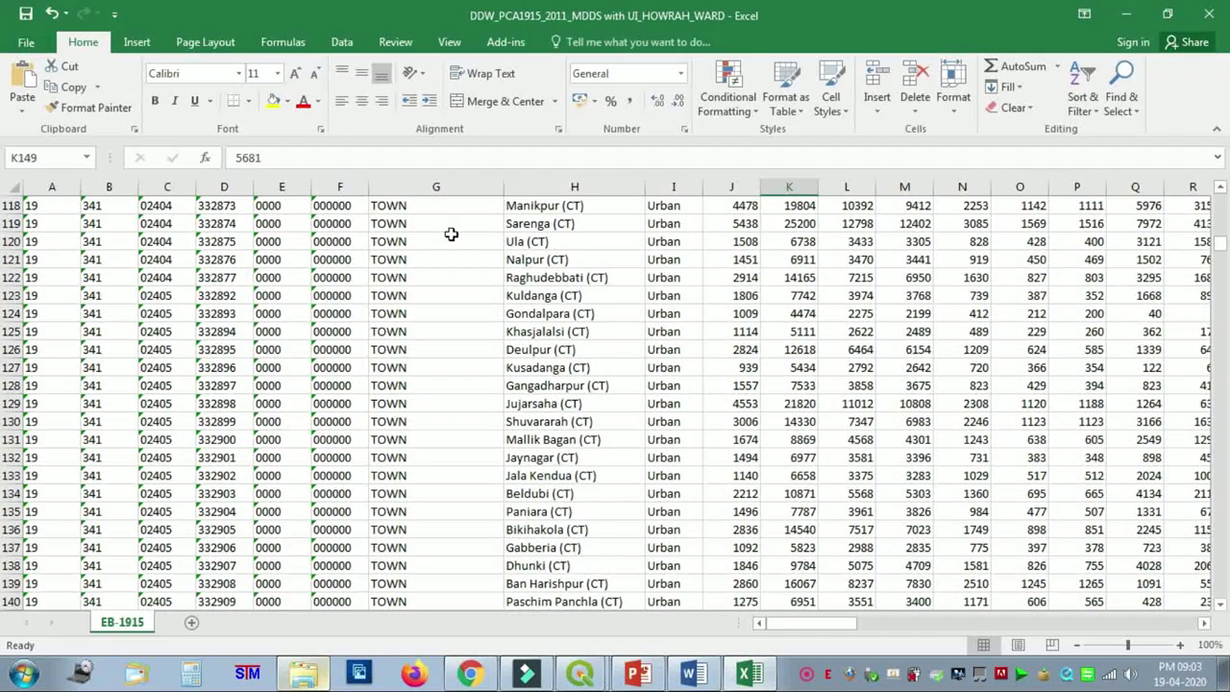
{"action": "left_click_drag", "start_coordinate": [1223, 257], "coordinate": [1223, 221]}
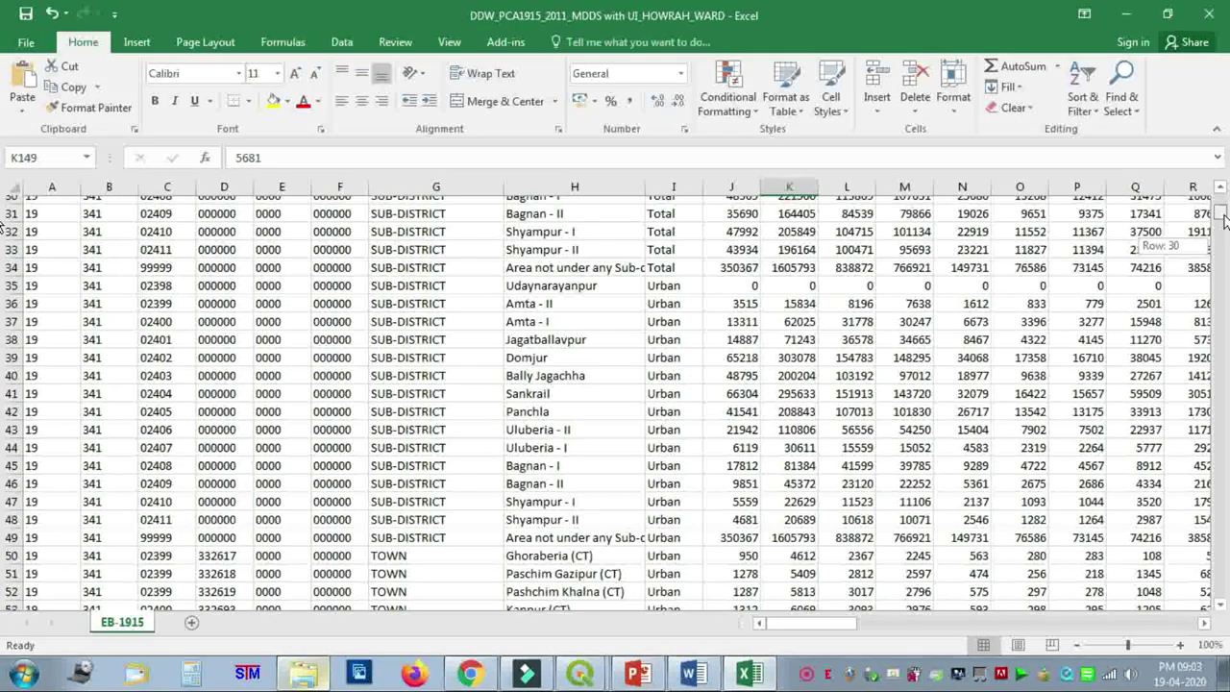
{"action": "left_click_drag", "start_coordinate": [1224, 223], "coordinate": [1225, 234]}
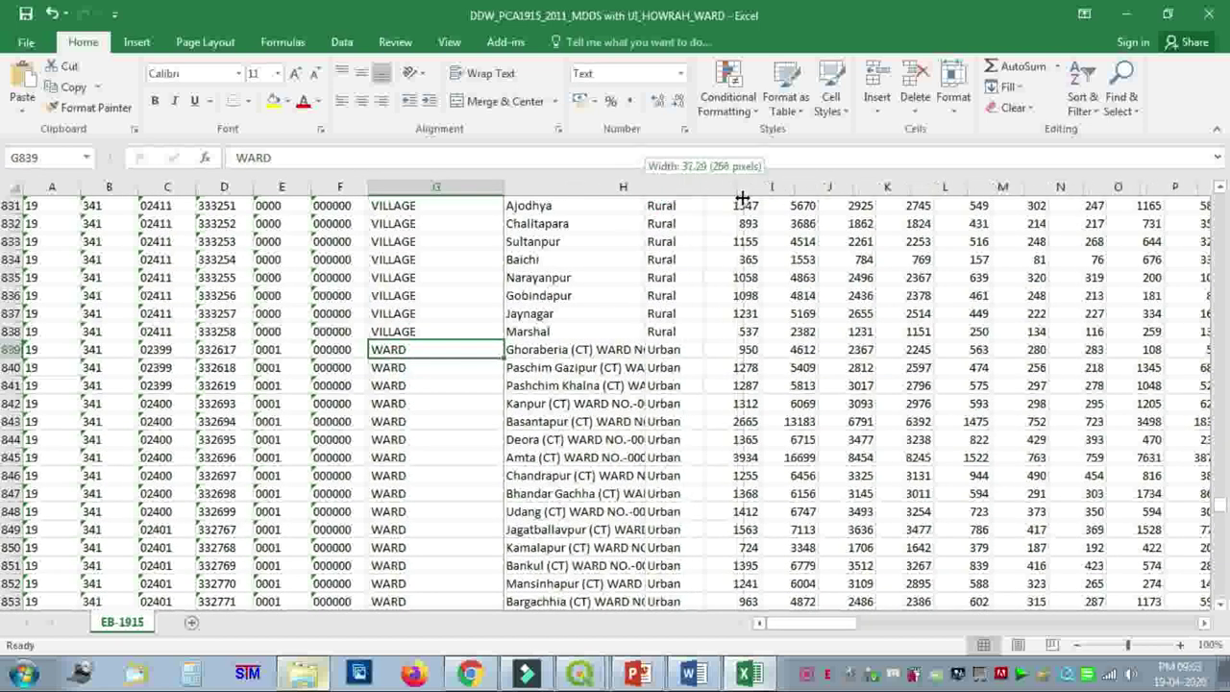
{"action": "left_click_drag", "start_coordinate": [739, 183], "coordinate": [764, 183]}
{"action": "scroll", "coordinate": [587, 370], "scroll_direction": "down", "scroll_amount": 2}
{"action": "scroll", "coordinate": [588, 370], "scroll_direction": "down", "scroll_amount": 3}
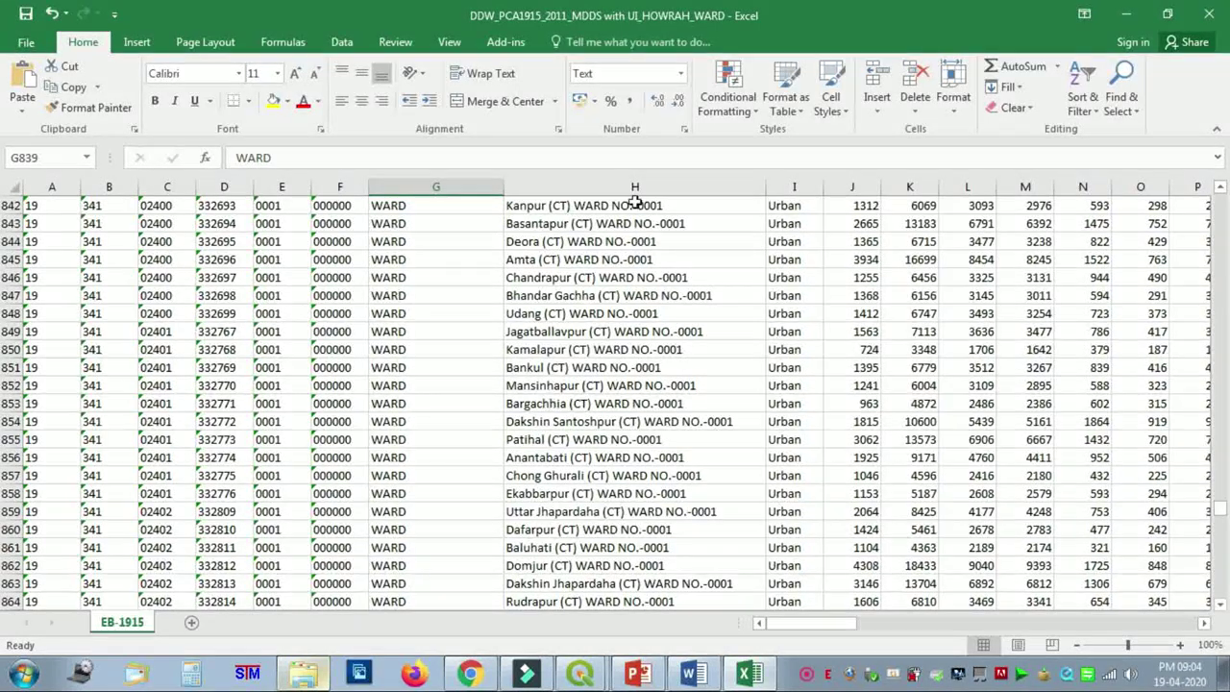
Step: Sort the whole table by the Name column from A to Z, expanding the selection
{"action": "left_click", "coordinate": [643, 183]}
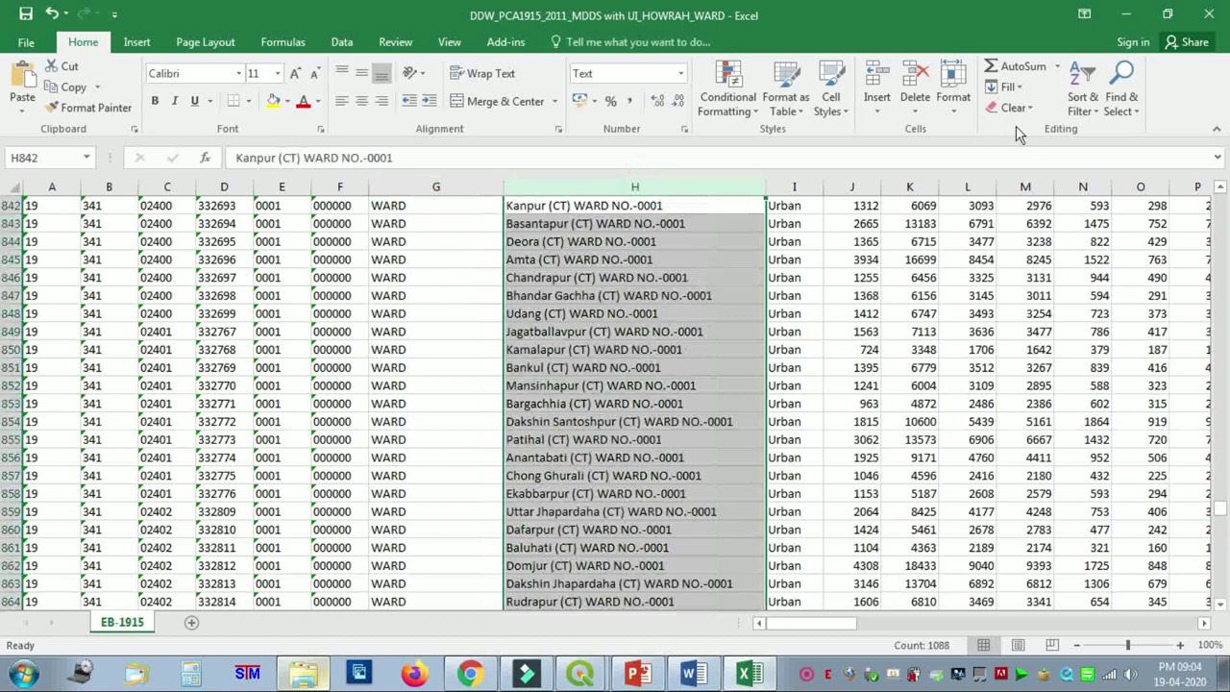
{"action": "left_click", "coordinate": [1083, 106]}
{"action": "left_click", "coordinate": [1105, 140]}
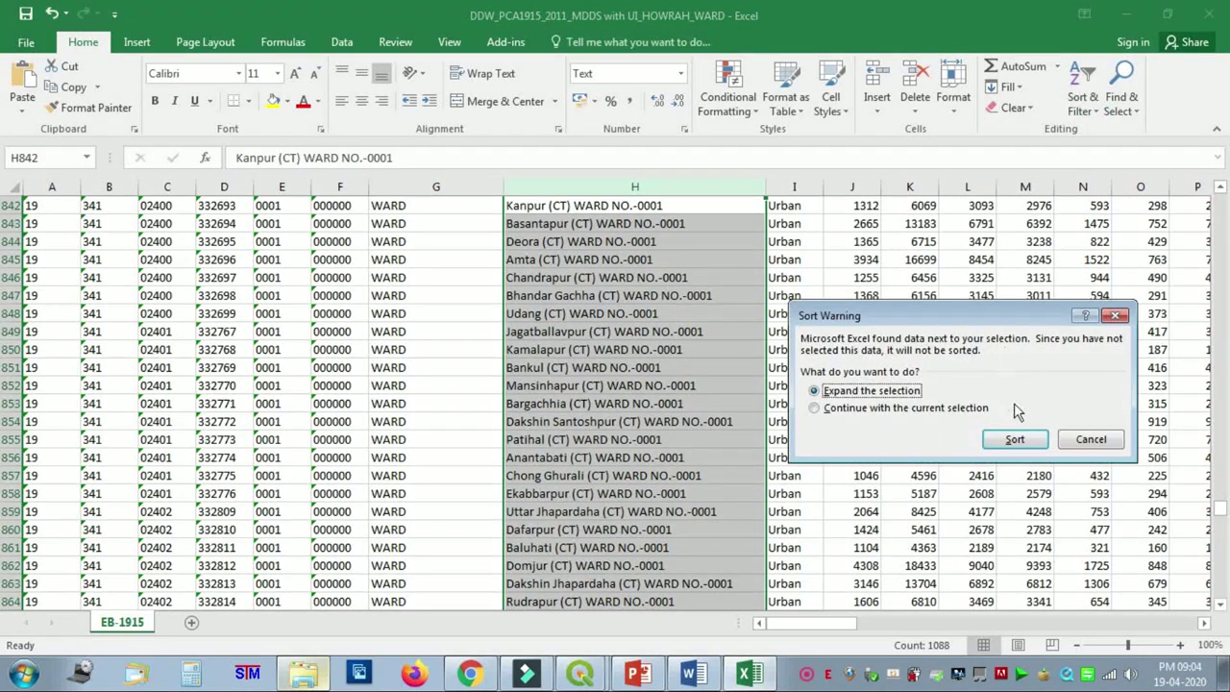
{"action": "left_click", "coordinate": [1016, 440]}
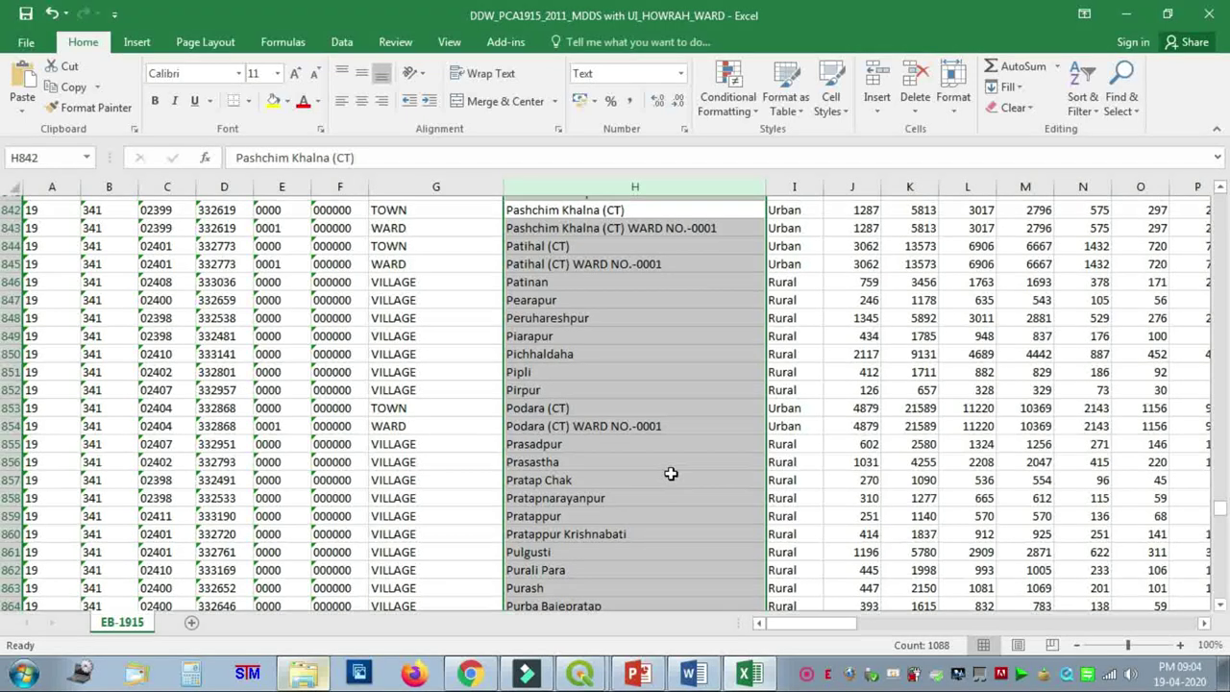
{"action": "scroll", "coordinate": [670, 472], "scroll_direction": "up", "scroll_amount": 2}
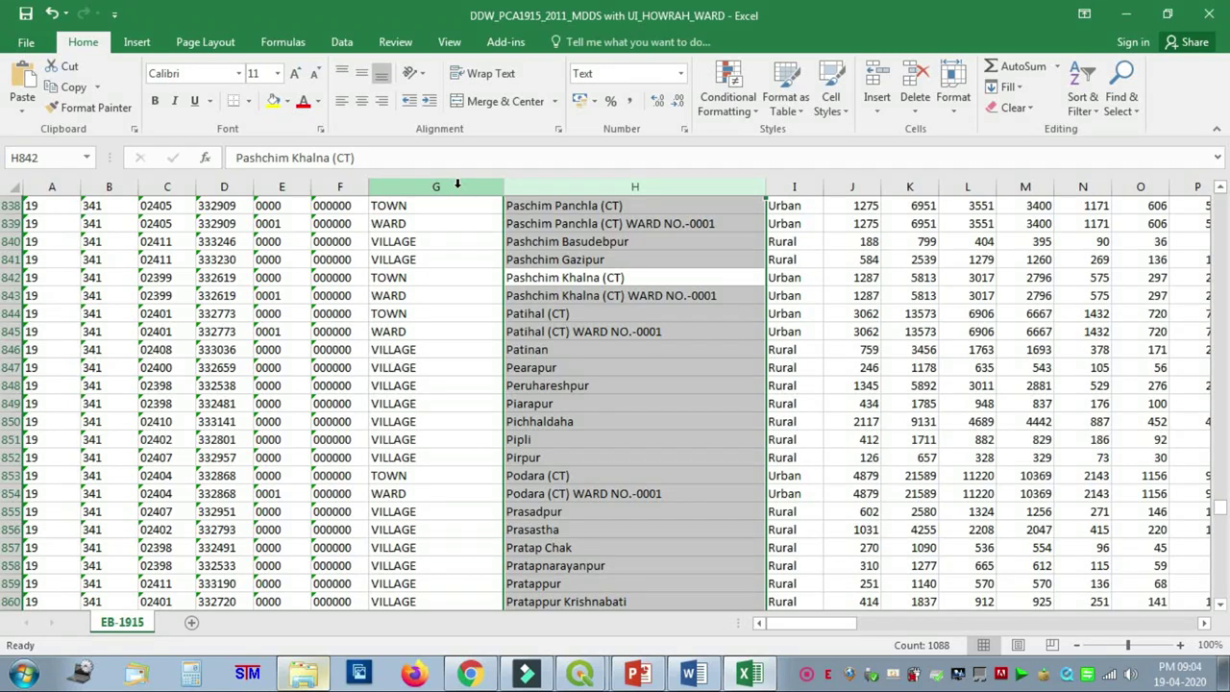
Step: Sort the expanded selection by the Level column from A to Z to group the name-ordered rows by level
{"action": "left_click", "coordinate": [457, 184]}
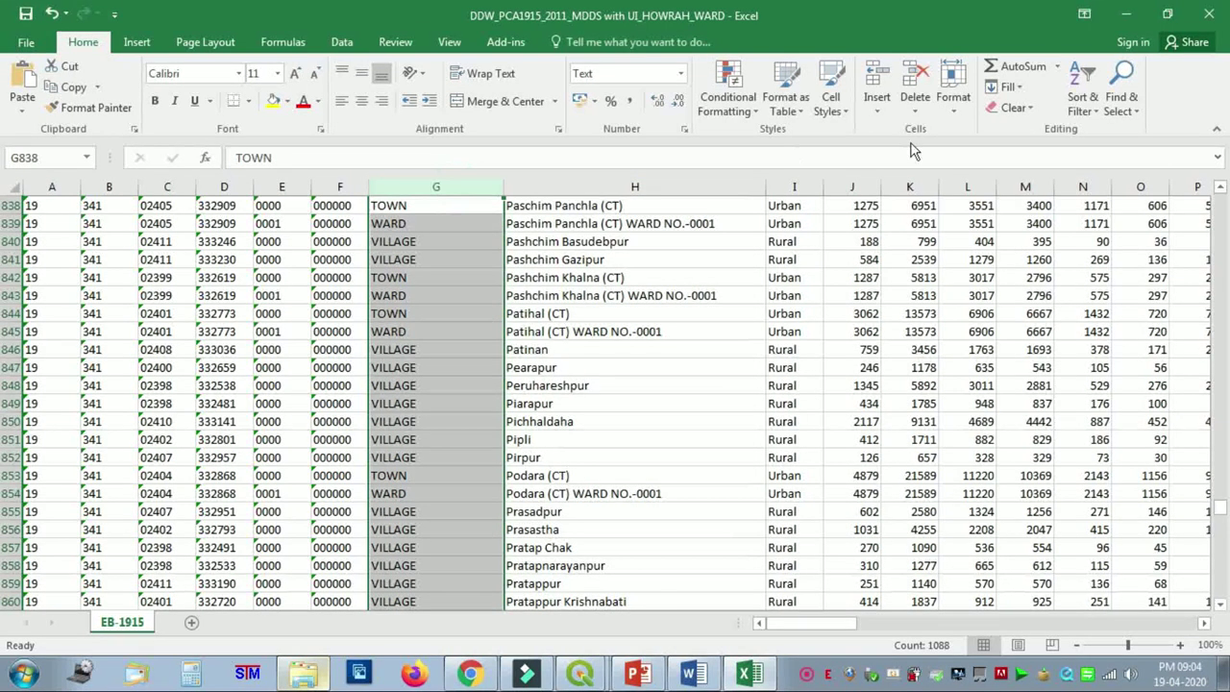
{"action": "left_click", "coordinate": [1104, 126]}
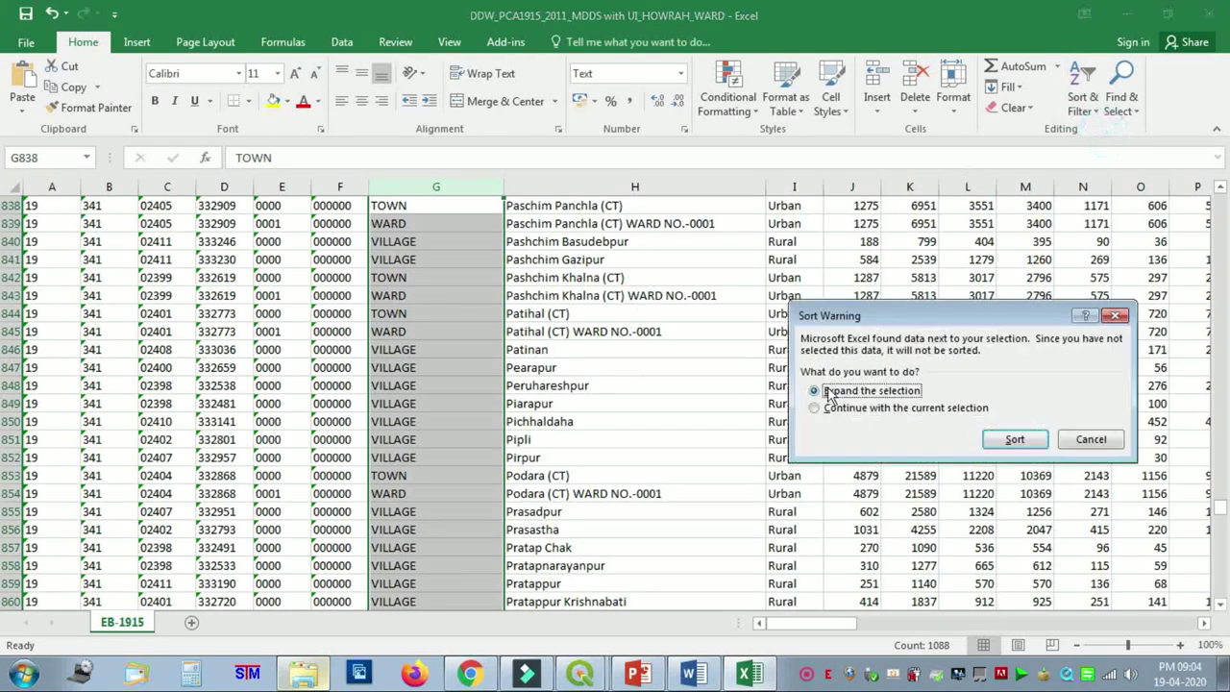
{"action": "left_click", "coordinate": [1014, 440]}
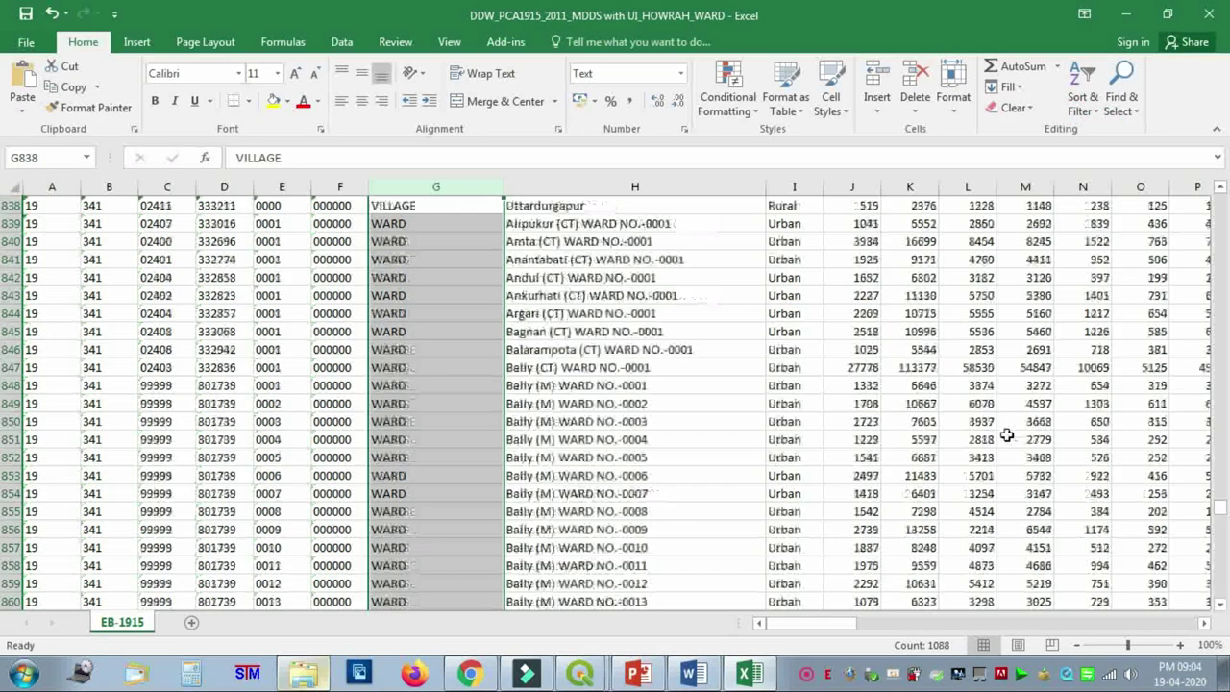
{"action": "scroll", "coordinate": [553, 359], "scroll_direction": "down", "scroll_amount": 1}
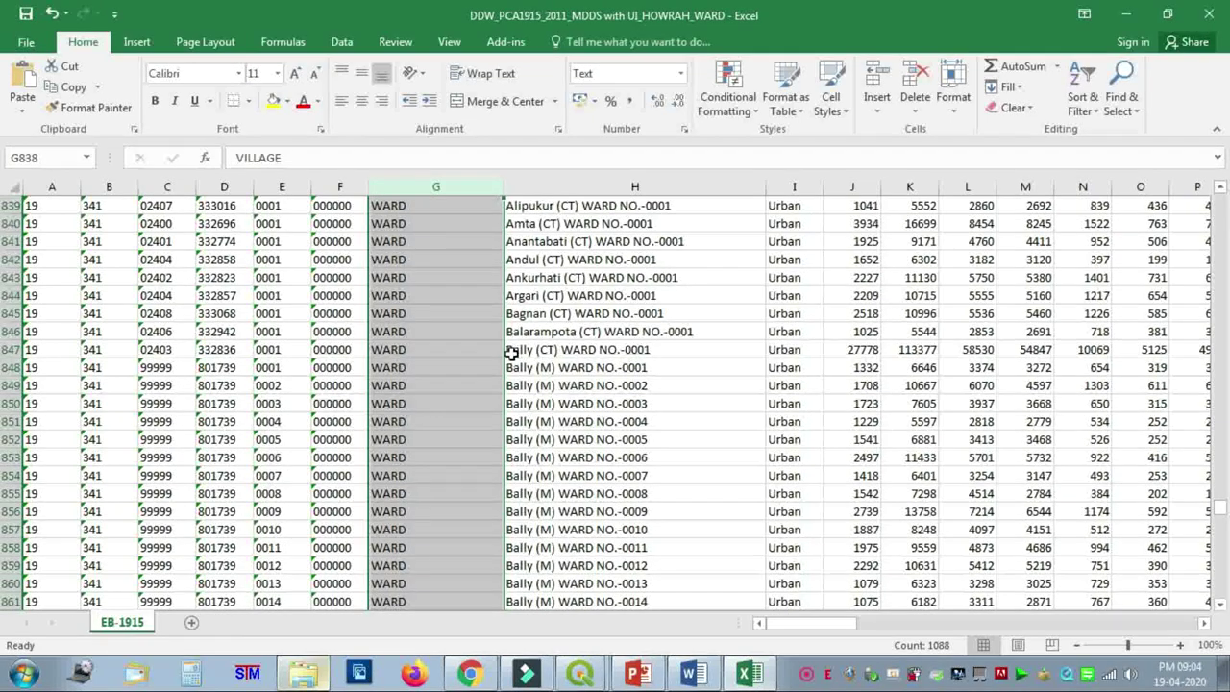
Step: Look through the alphabetically ordered WARD rows to locate the first Haora (M Corp) ward
{"action": "left_click", "coordinate": [9, 349]}
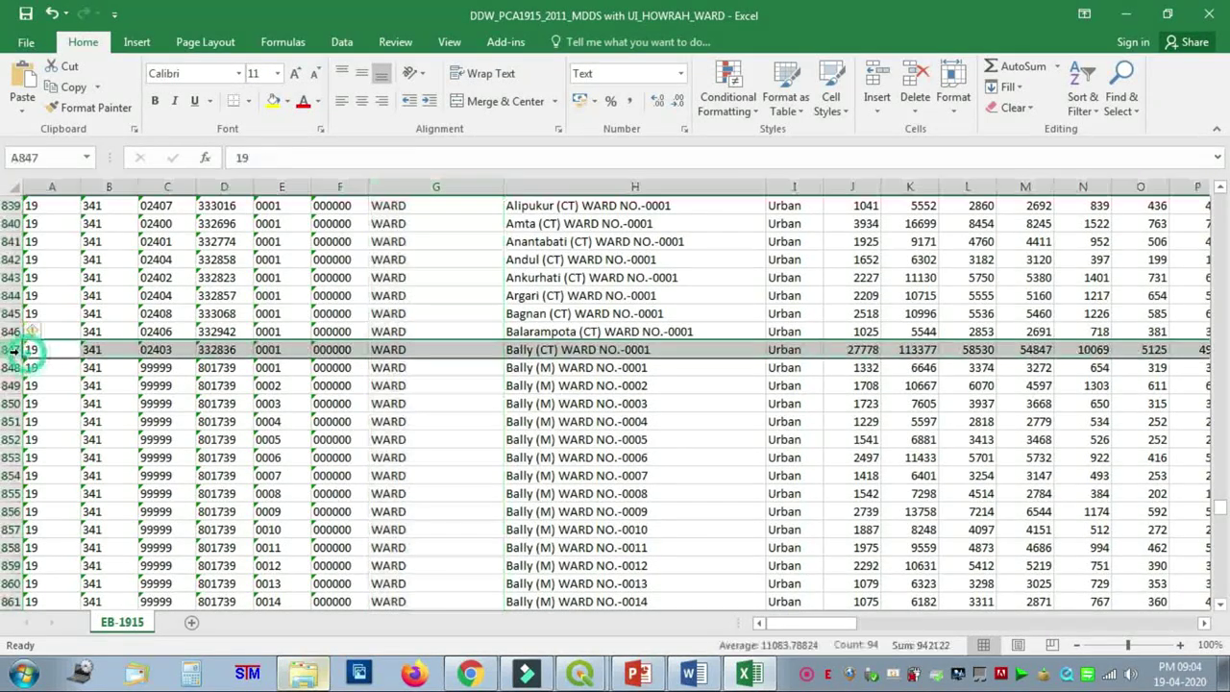
{"action": "scroll", "coordinate": [546, 394], "scroll_direction": "up", "scroll_amount": 3}
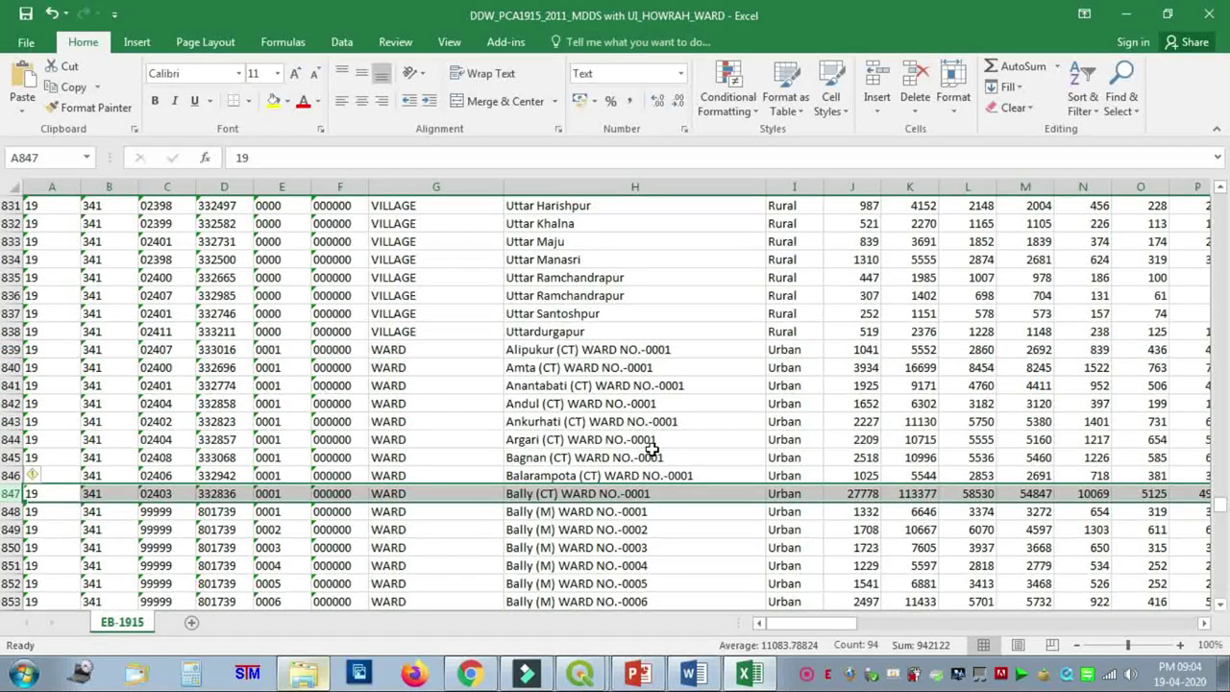
{"action": "scroll", "coordinate": [651, 450], "scroll_direction": "down", "scroll_amount": 3}
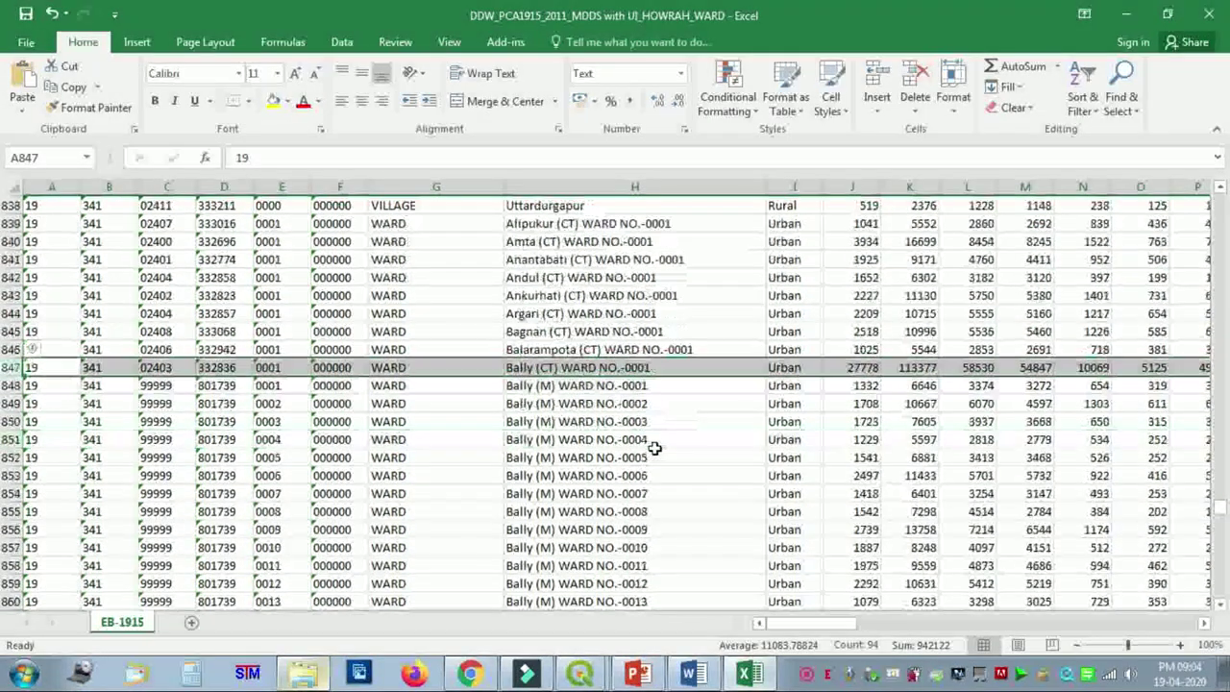
{"action": "scroll", "coordinate": [653, 449], "scroll_direction": "down", "scroll_amount": 8}
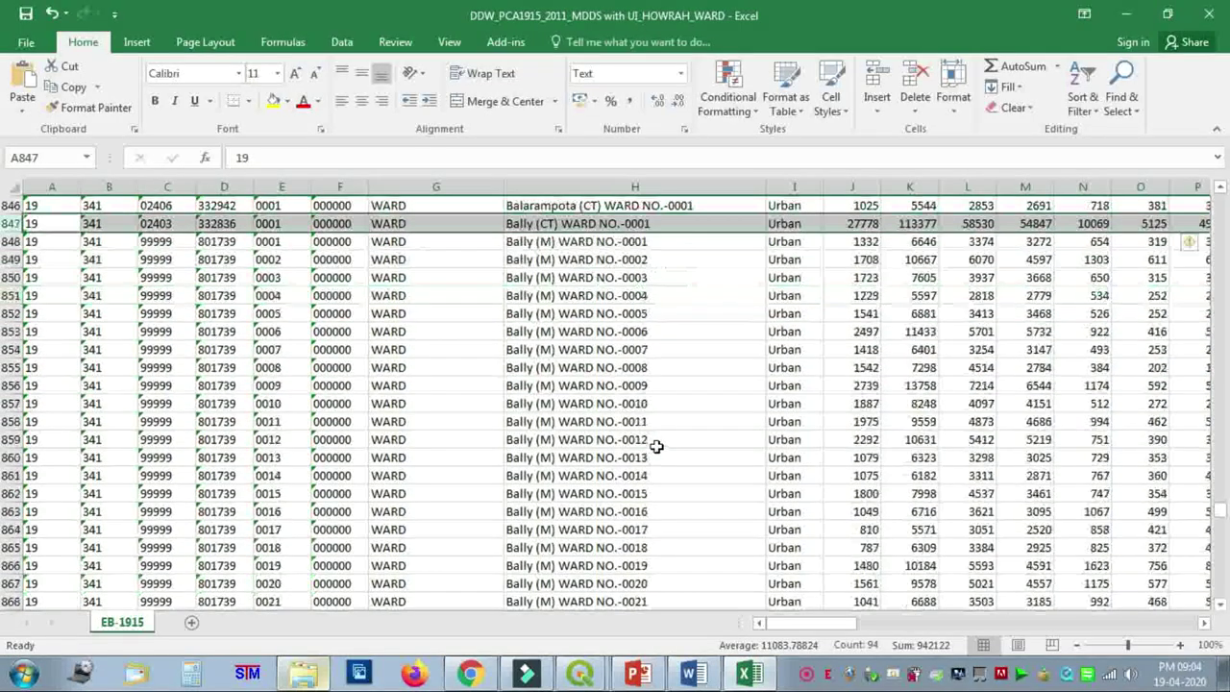
{"action": "scroll", "coordinate": [661, 445], "scroll_direction": "down", "scroll_amount": 8}
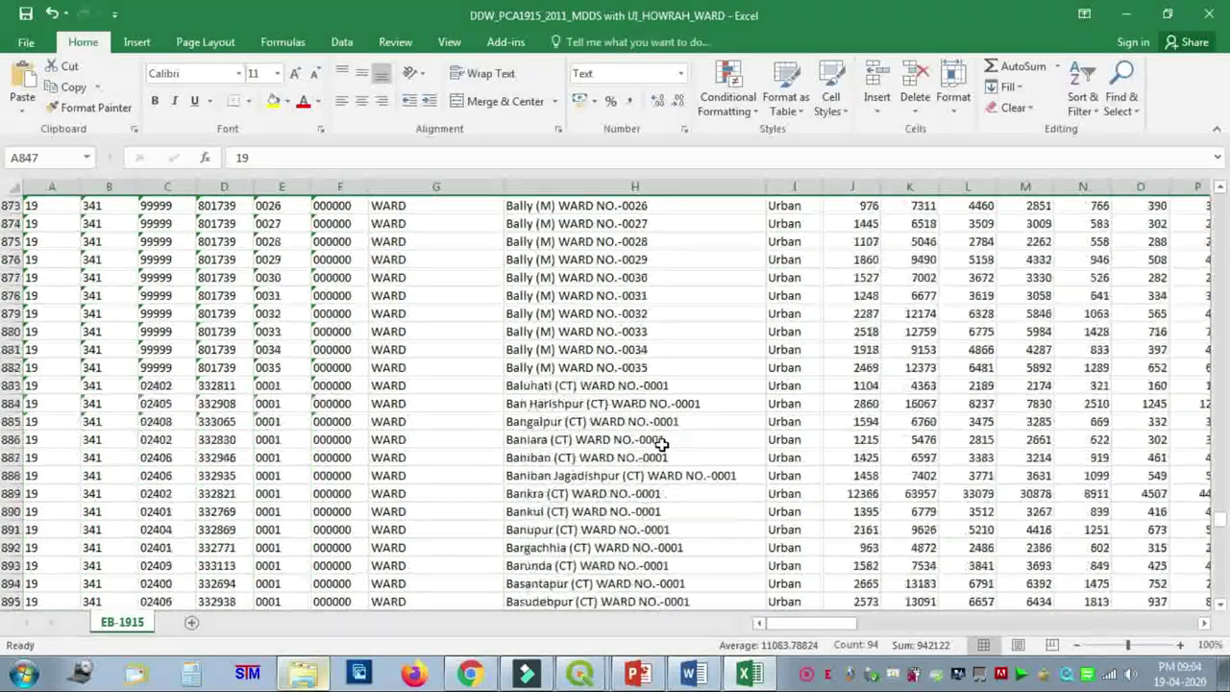
{"action": "scroll", "coordinate": [662, 443], "scroll_direction": "down", "scroll_amount": 9}
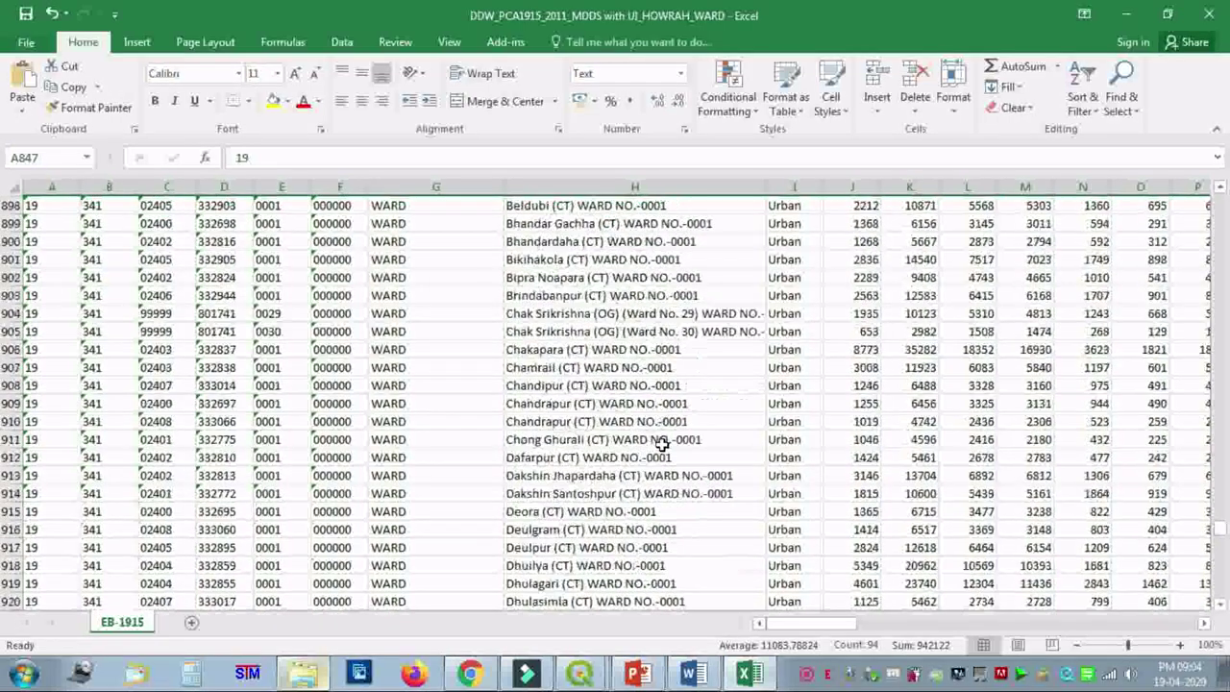
{"action": "scroll", "coordinate": [661, 443], "scroll_direction": "down", "scroll_amount": 3}
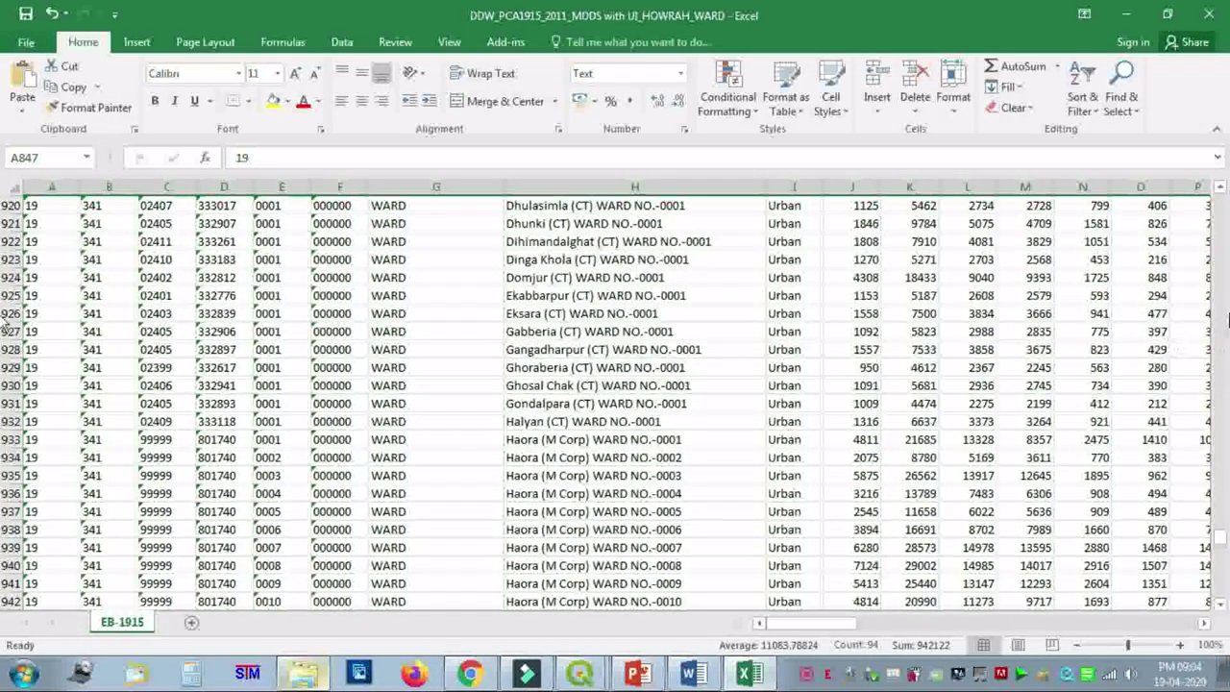
{"action": "left_click_drag", "start_coordinate": [1222, 543], "coordinate": [1223, 539]}
{"action": "left_click", "coordinate": [546, 421]}
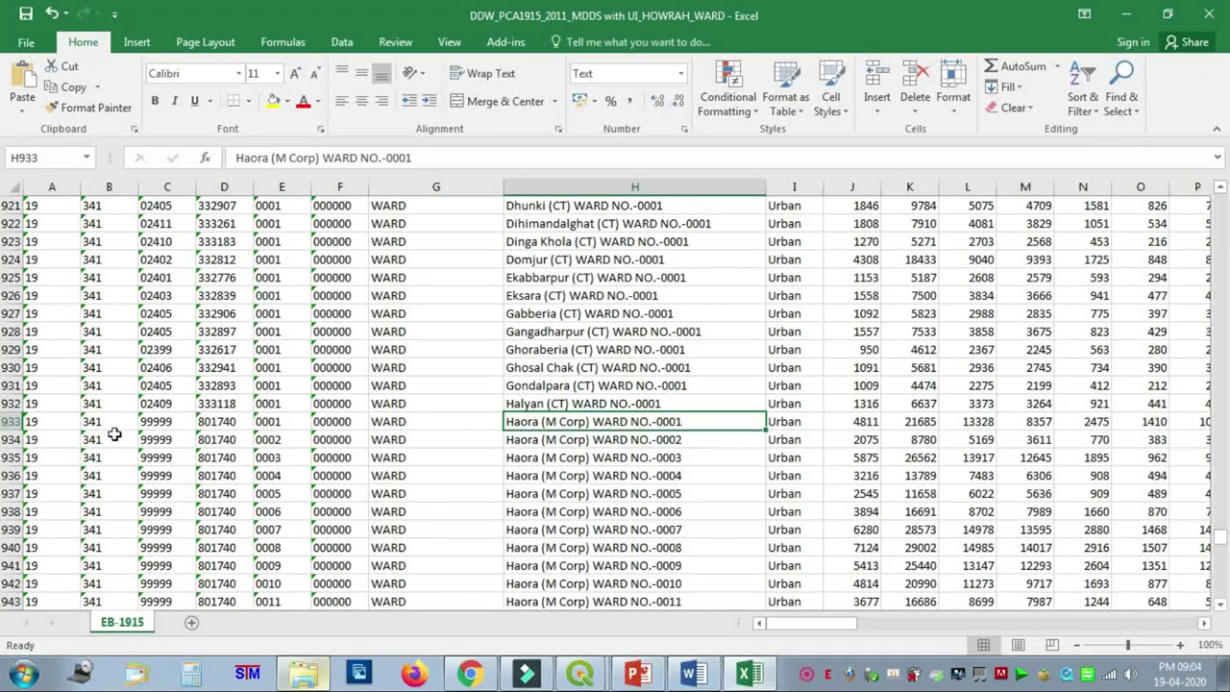
Step: Copy the complete rows for Haora (M Corp) WARD NO.-0001 through WARD NO.-0050
{"action": "left_click", "coordinate": [13, 420]}
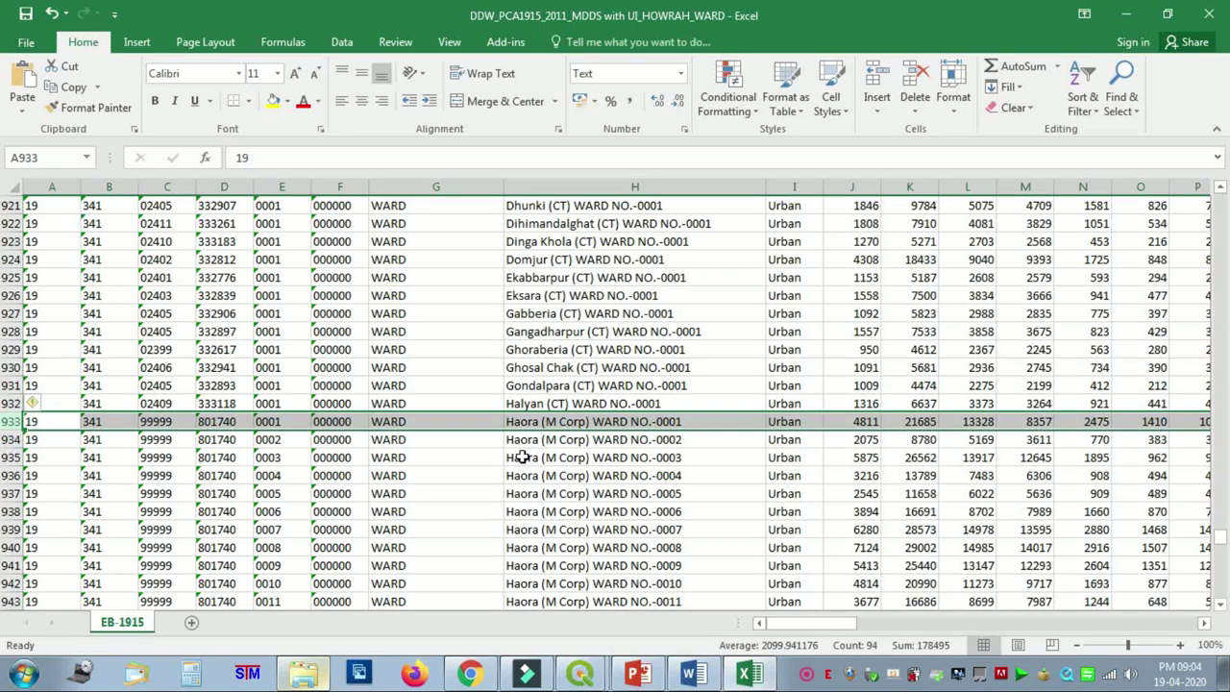
{"action": "scroll", "coordinate": [522, 458], "scroll_direction": "down", "scroll_amount": 8}
{"action": "scroll", "coordinate": [533, 456], "scroll_direction": "down", "scroll_amount": 7}
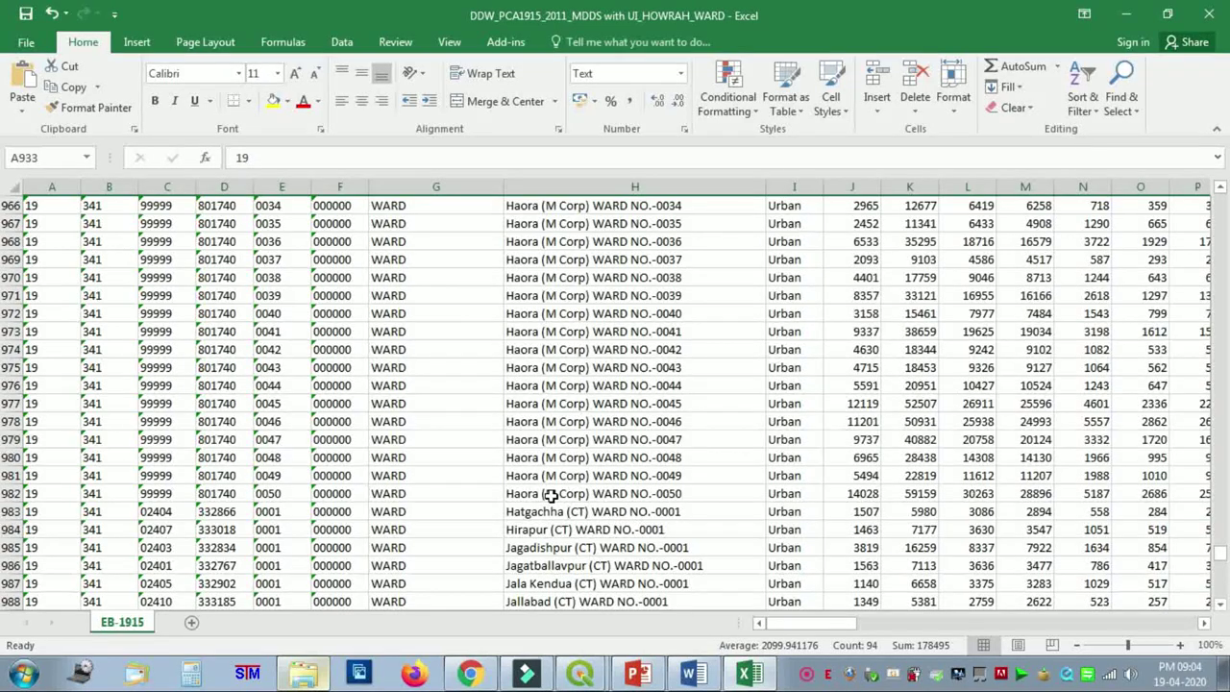
{"action": "left_click", "coordinate": [14, 493], "text": "shift"}
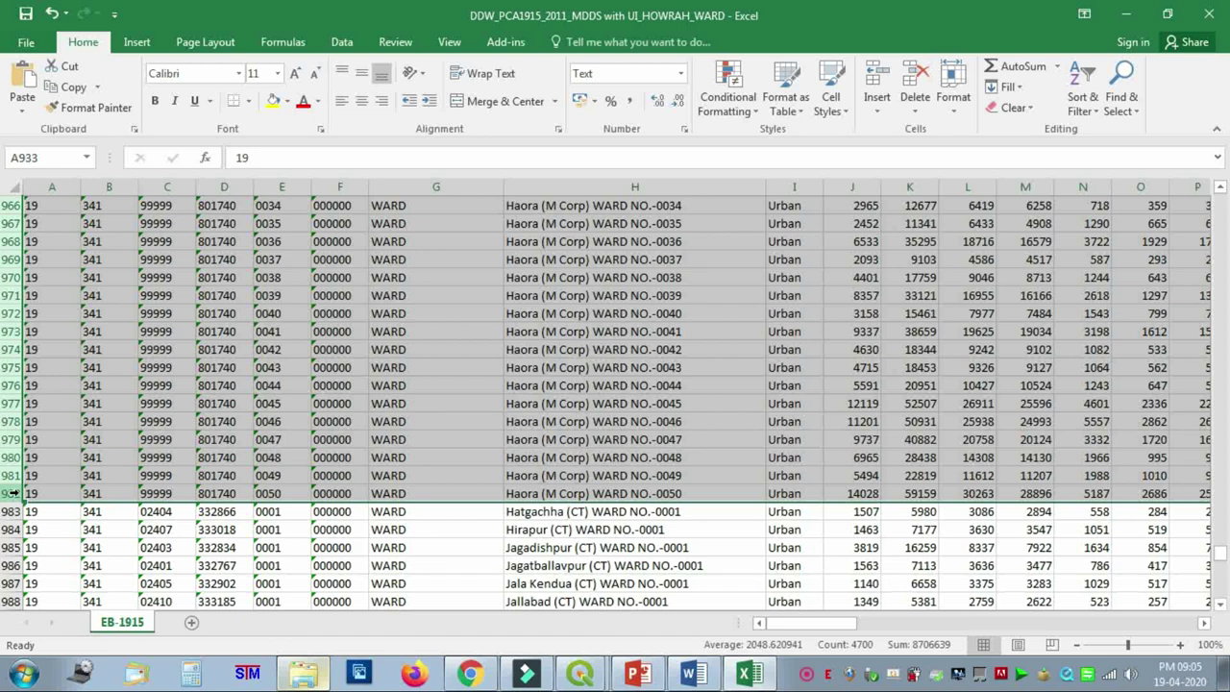
{"action": "right_click", "coordinate": [13, 420]}
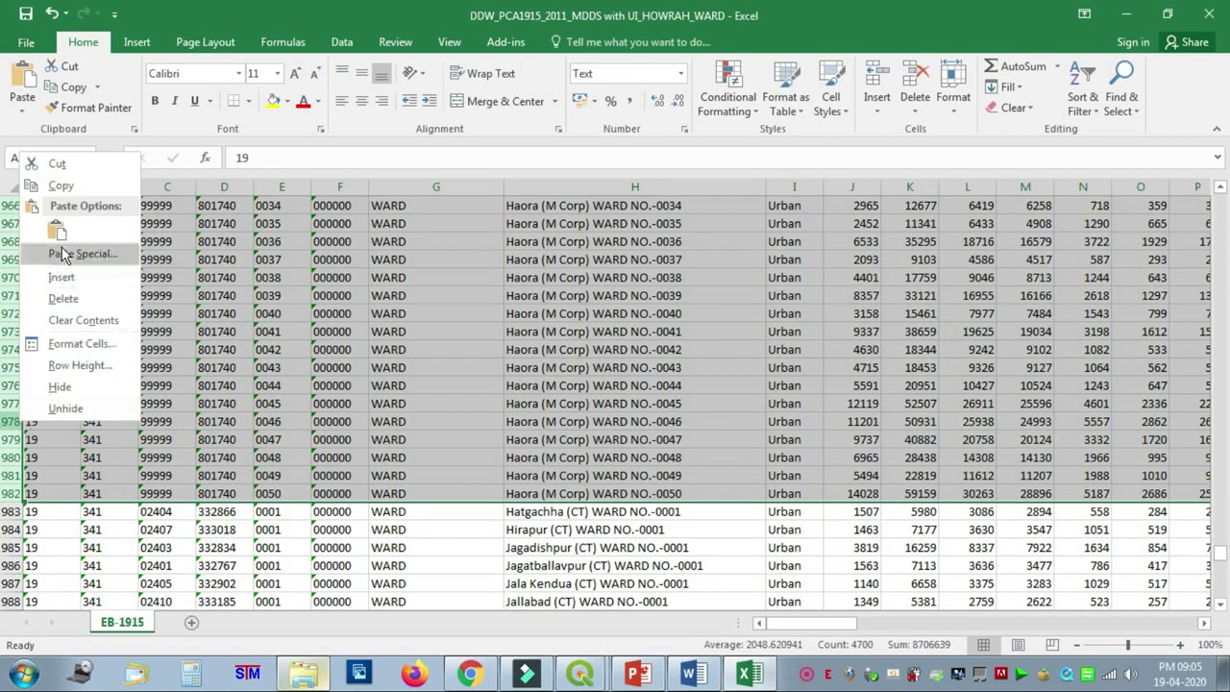
{"action": "left_click", "coordinate": [68, 183]}
{"action": "scroll", "coordinate": [96, 384], "scroll_direction": "up", "scroll_amount": 15}
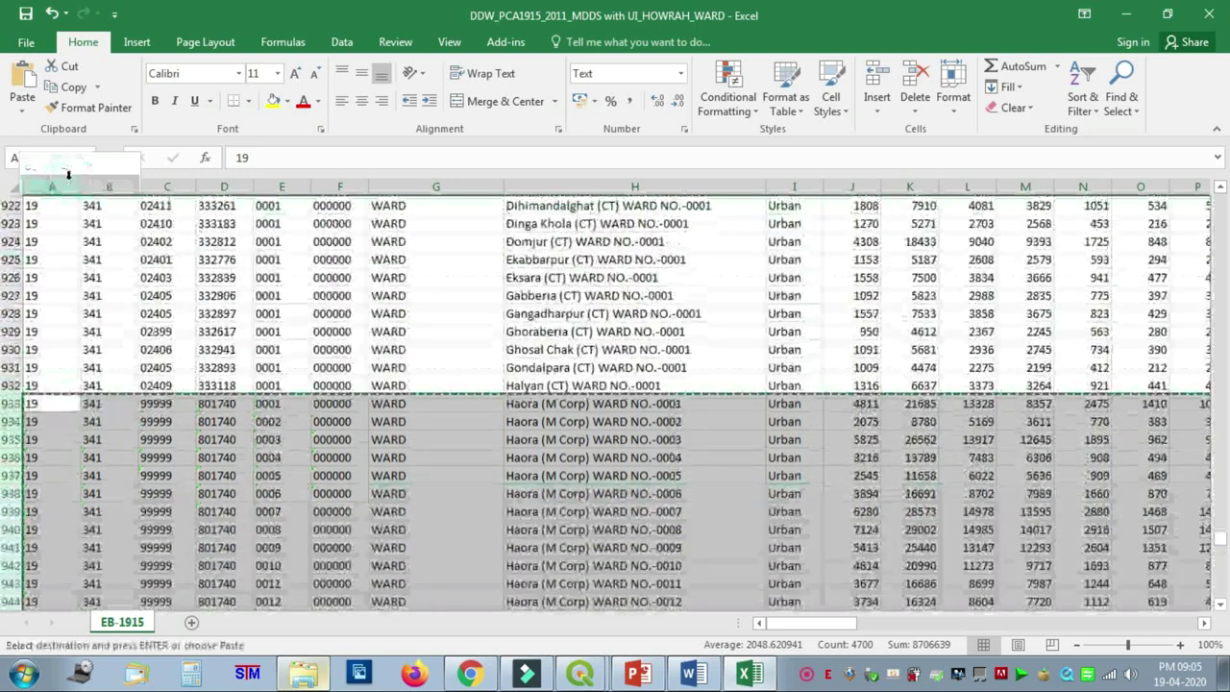
Step: Add a new worksheet and paste the copied Haora ward rows starting at cell A5
{"action": "left_click", "coordinate": [192, 623]}
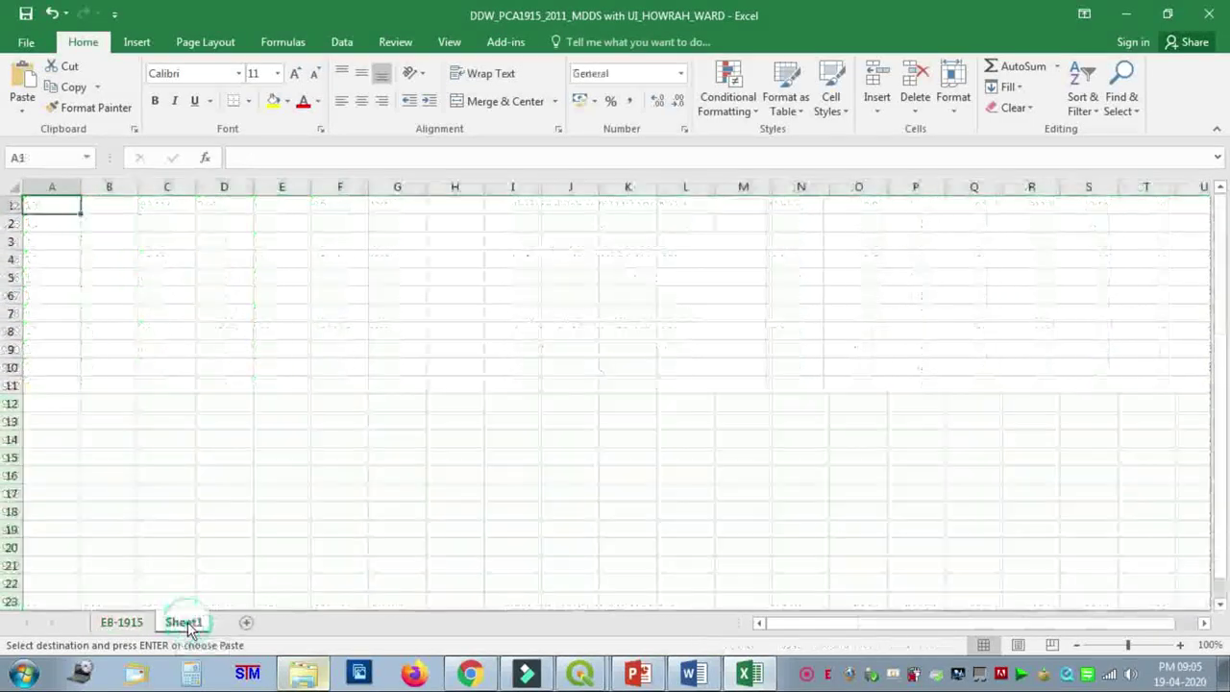
{"action": "left_click", "coordinate": [54, 277]}
{"action": "right_click", "coordinate": [57, 273]}
{"action": "left_click", "coordinate": [95, 348]}
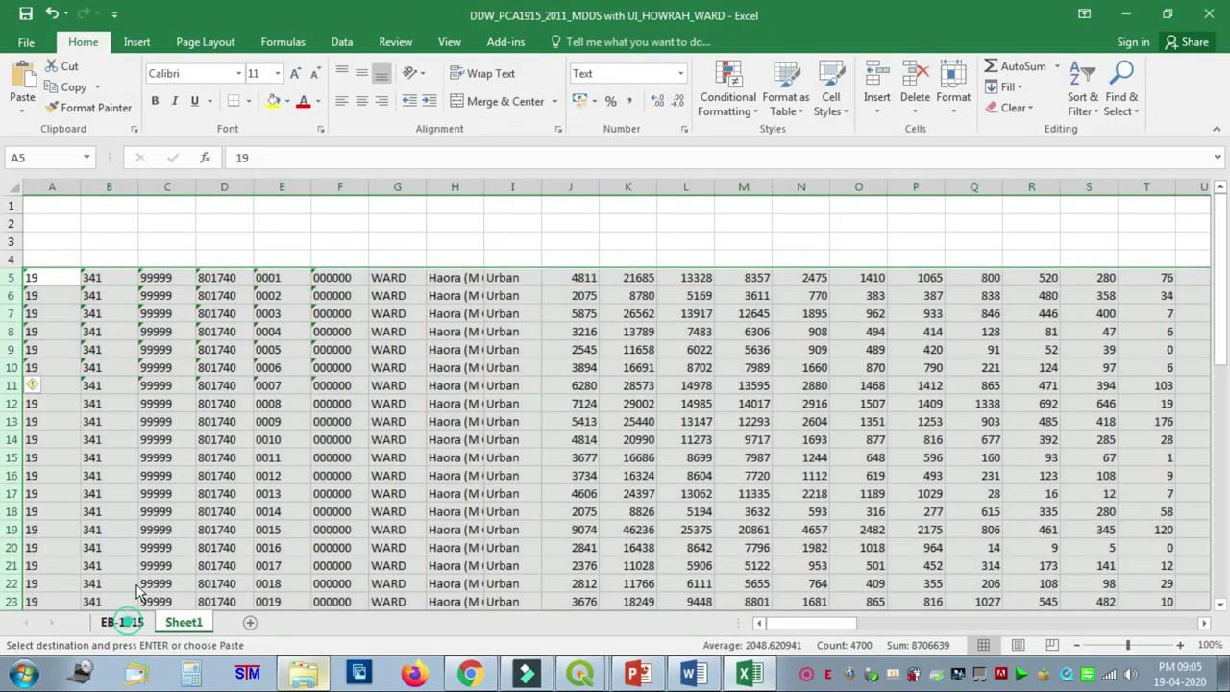
Step: Copy the column header row from the top of the EB-1915 sheet
{"action": "left_click", "coordinate": [122, 623]}
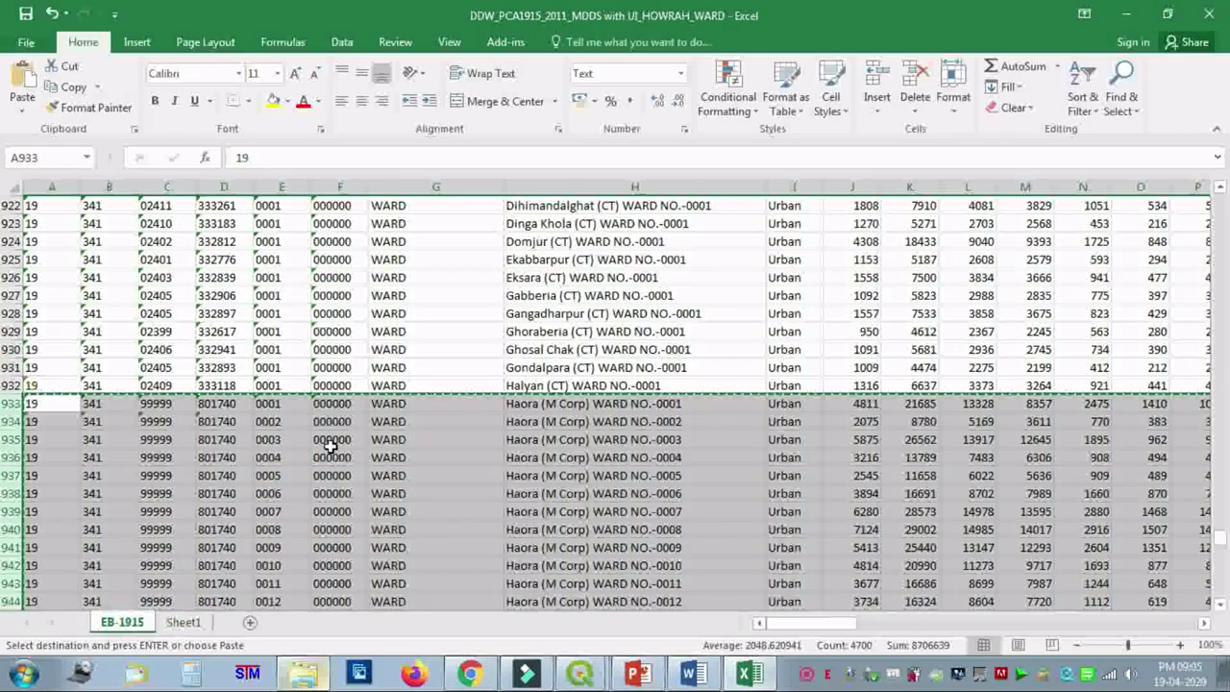
{"action": "left_click_drag", "start_coordinate": [1225, 527], "coordinate": [1225, 197]}
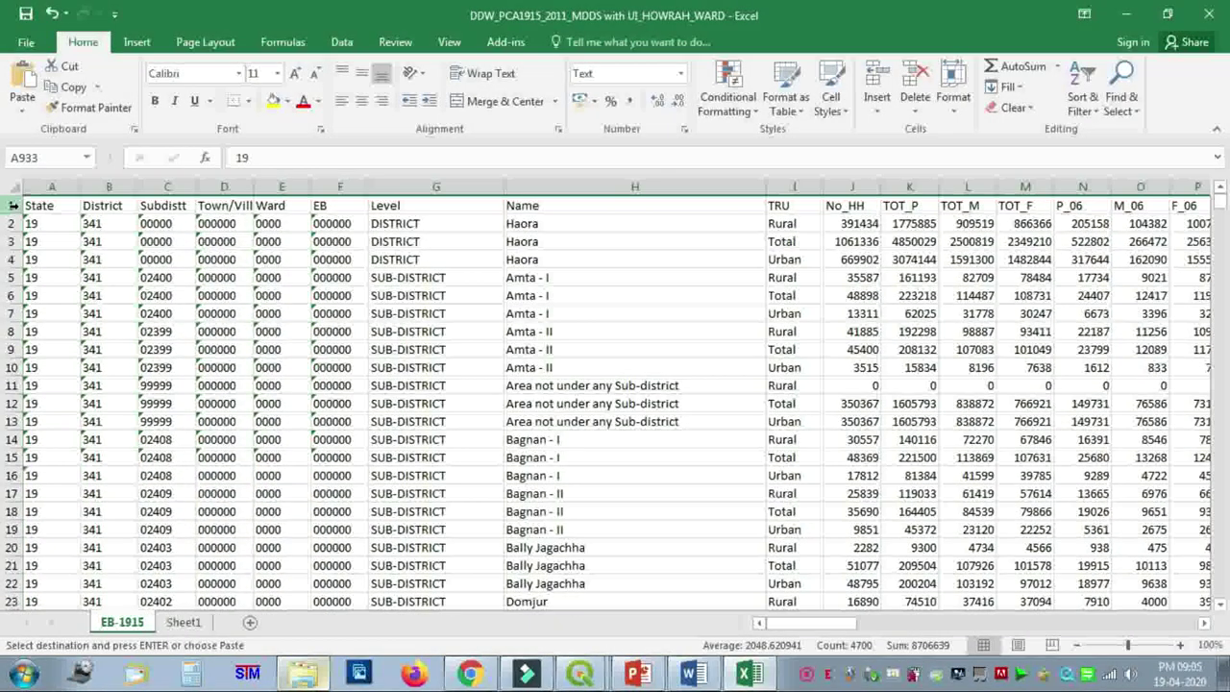
{"action": "left_click", "coordinate": [14, 204]}
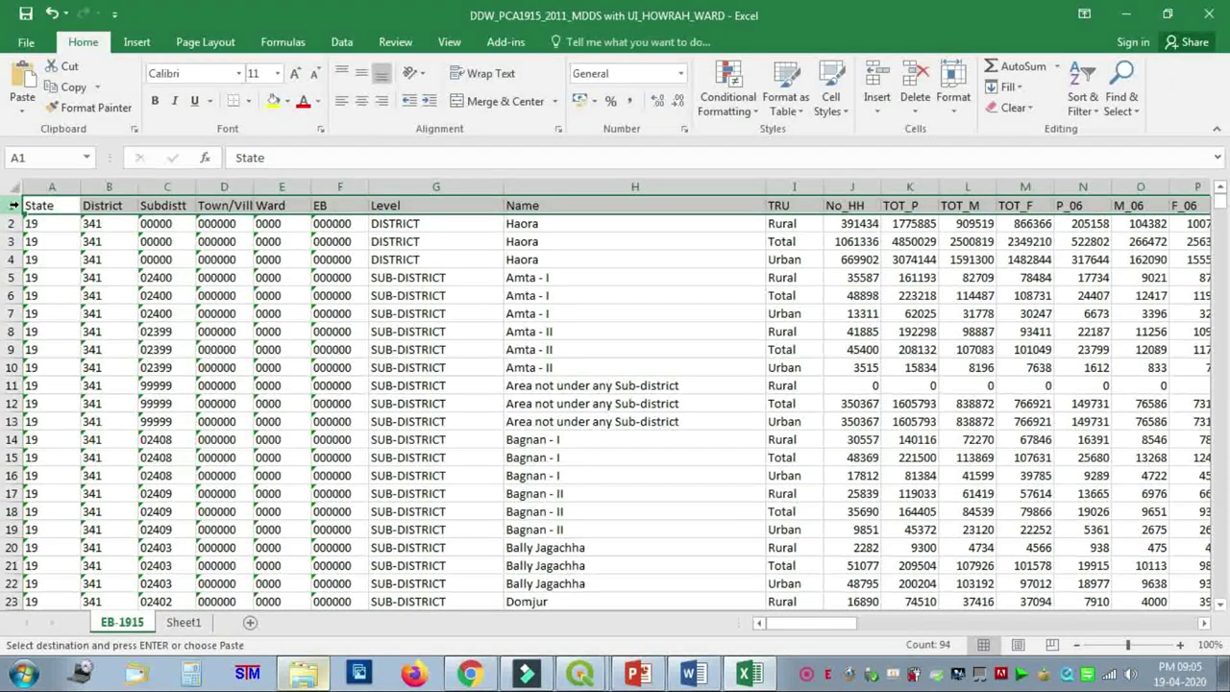
{"action": "right_click", "coordinate": [13, 205]}
{"action": "left_click", "coordinate": [43, 239]}
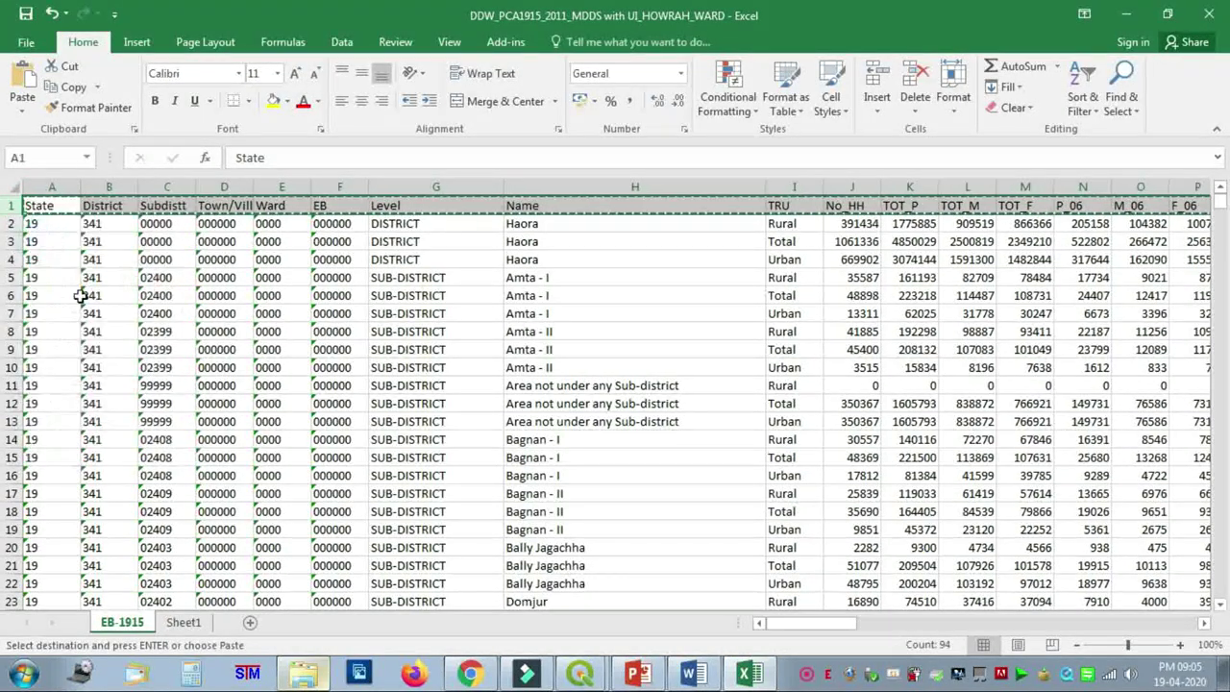
Step: Paste the copied header row into row 1 of Sheet1
{"action": "left_click", "coordinate": [188, 621]}
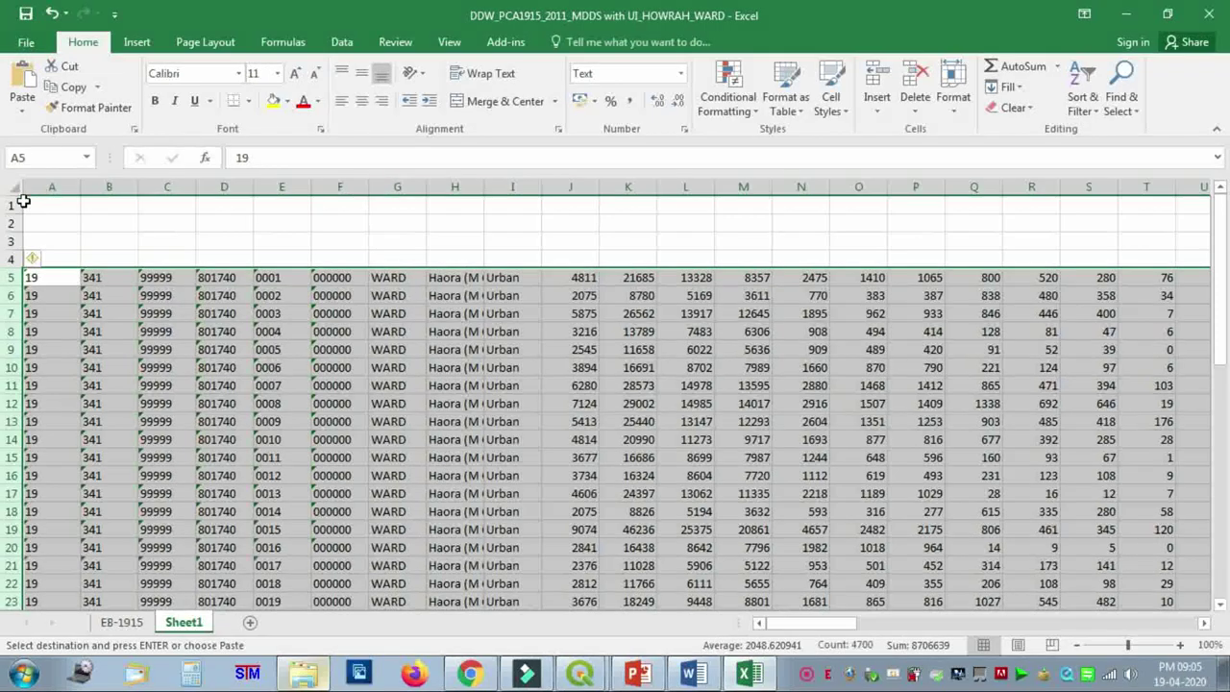
{"action": "left_click", "coordinate": [14, 205]}
{"action": "right_click", "coordinate": [13, 205]}
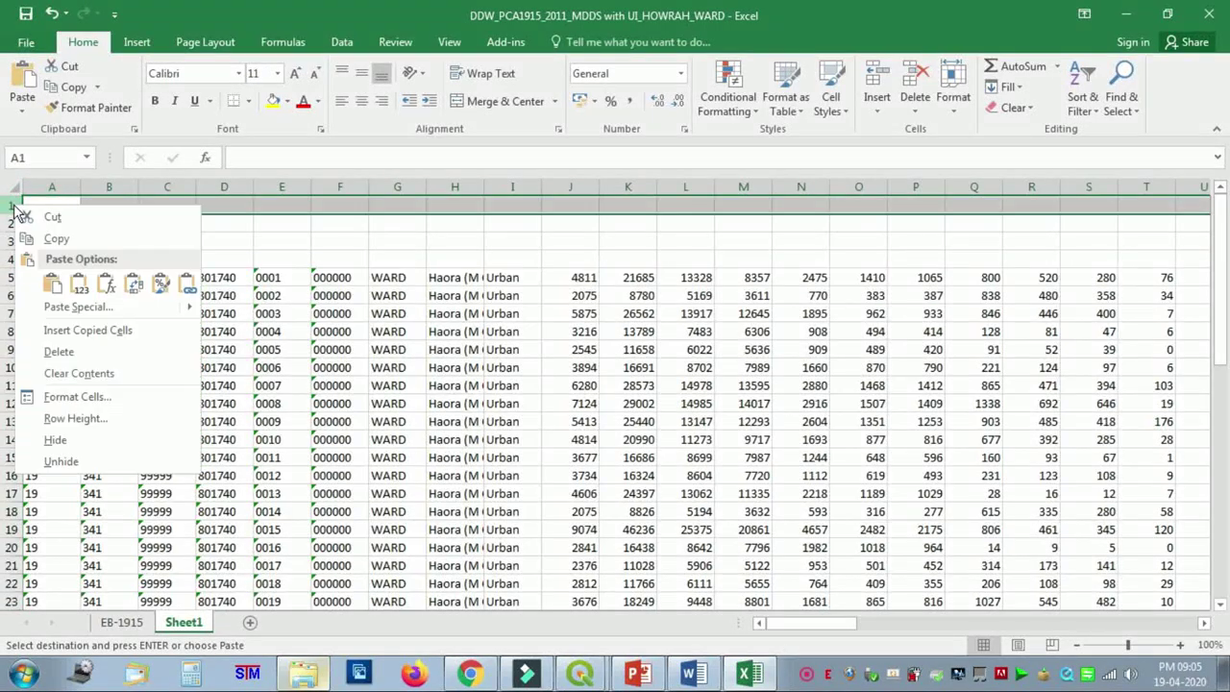
{"action": "left_click", "coordinate": [53, 282]}
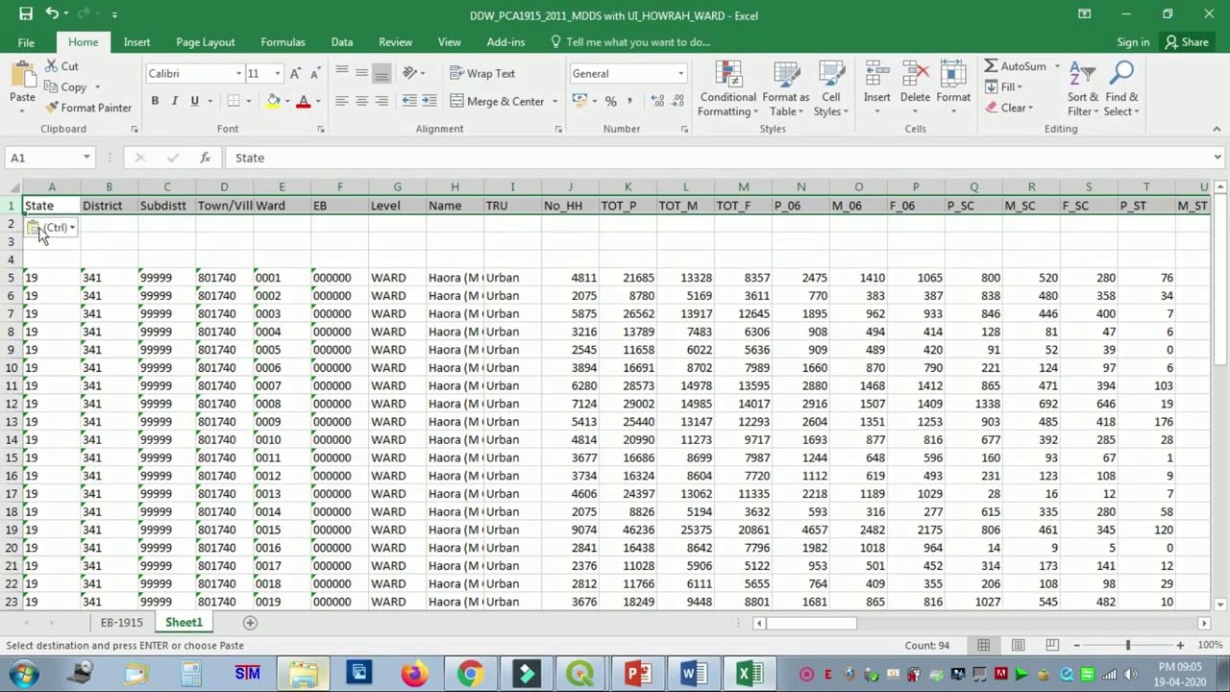
Step: Delete the empty rows 2 to 4 between the header row and the ward data
{"action": "left_click_drag", "start_coordinate": [13, 223], "coordinate": [14, 260]}
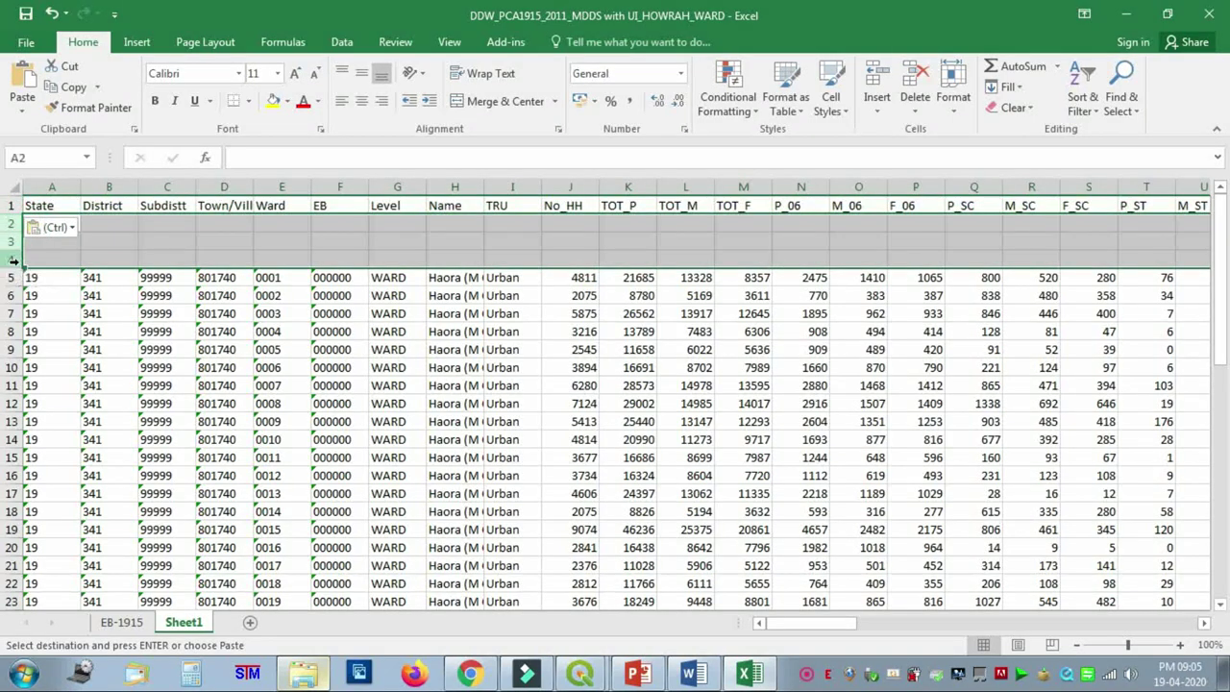
{"action": "right_click", "coordinate": [14, 260]}
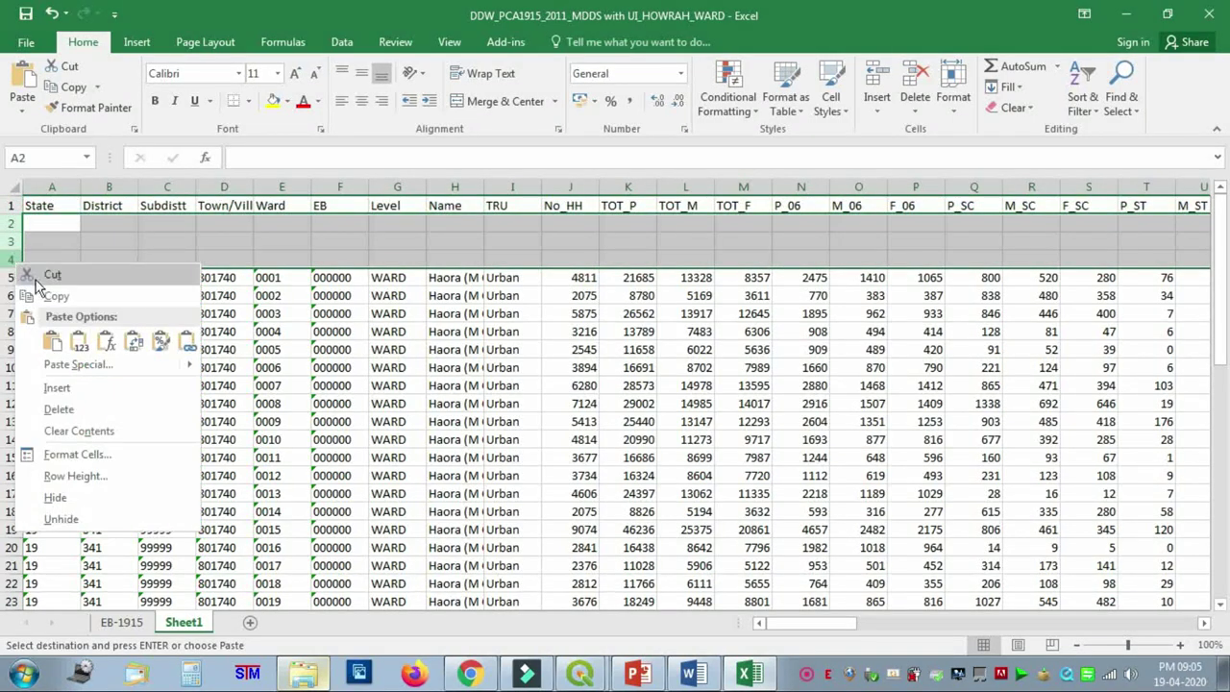
{"action": "left_click", "coordinate": [80, 400]}
{"action": "left_click", "coordinate": [519, 365]}
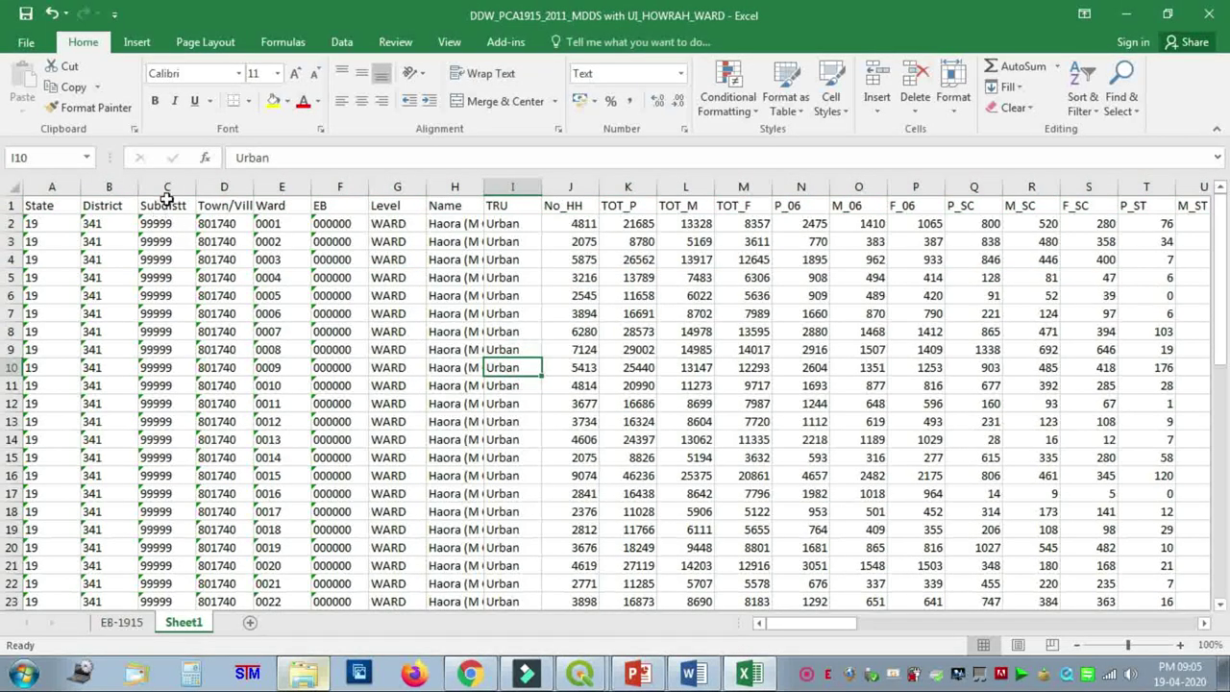
Step: Widen the Name column and delete the six columns from State through EB
{"action": "left_click_drag", "start_coordinate": [487, 187], "coordinate": [533, 187]}
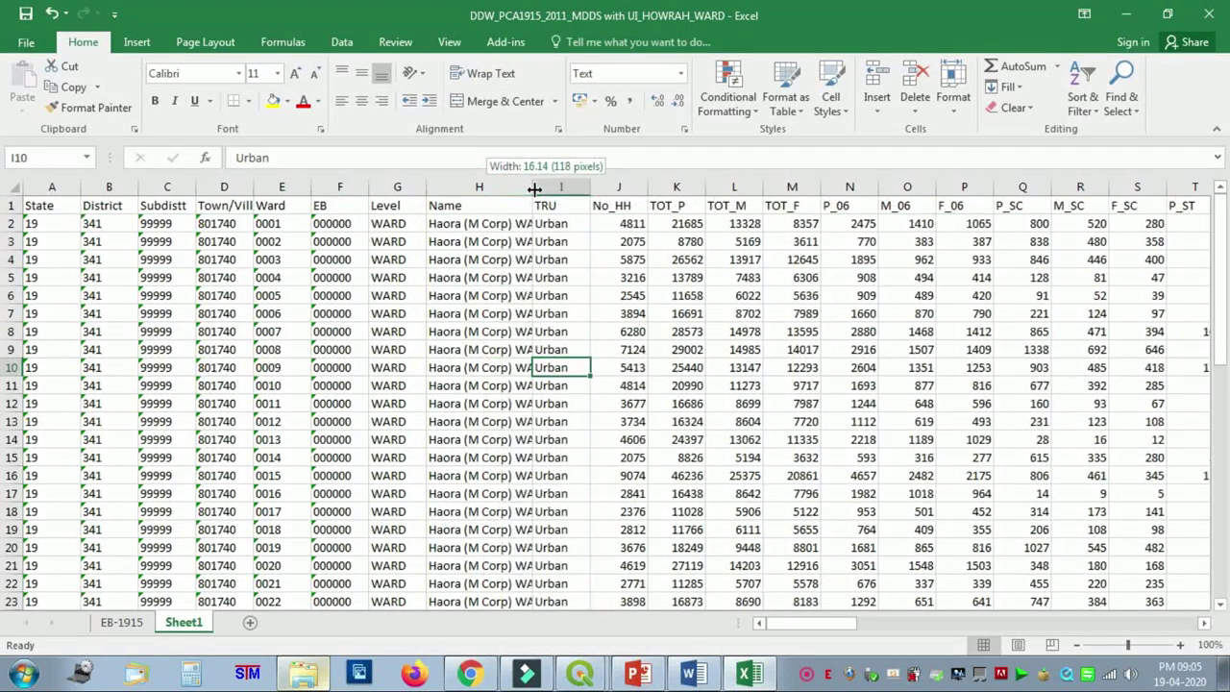
{"action": "mouse_move", "coordinate": [46, 186]}
{"action": "left_mouse_down"}
{"action": "mouse_move", "coordinate": [346, 180]}
{"action": "mouse_move", "coordinate": [315, 181]}
{"action": "mouse_move", "coordinate": [331, 180]}
{"action": "left_mouse_up"}
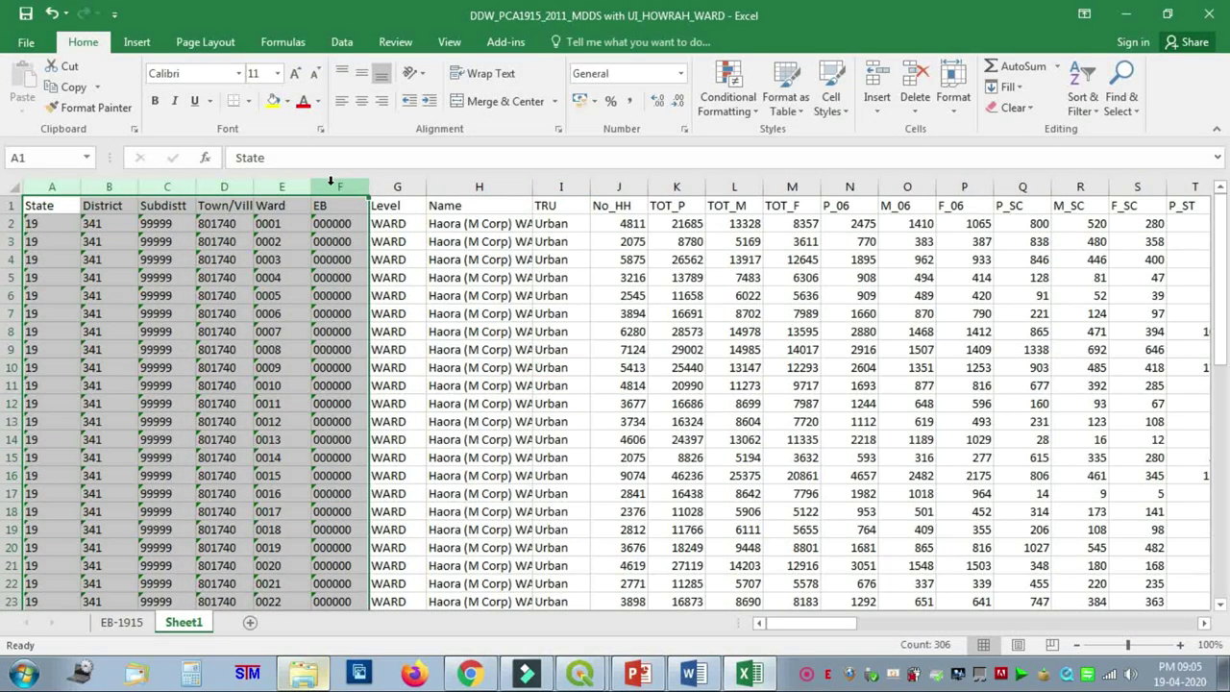
{"action": "right_click", "coordinate": [331, 183]}
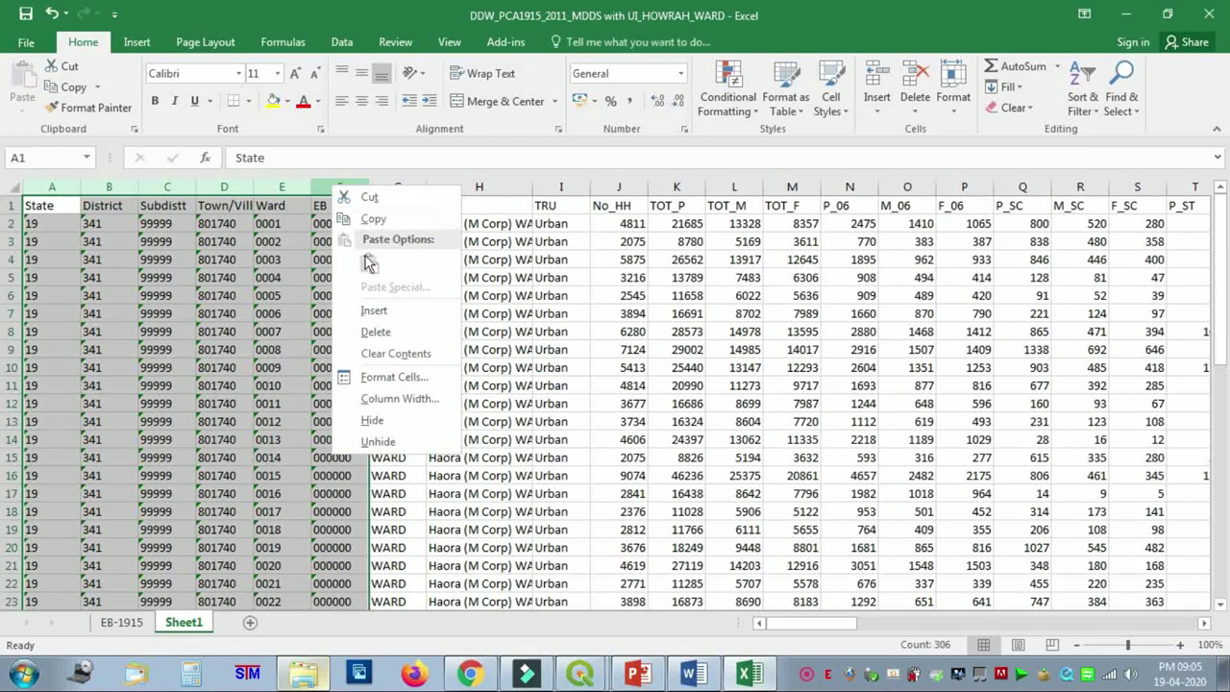
{"action": "left_click", "coordinate": [375, 332]}
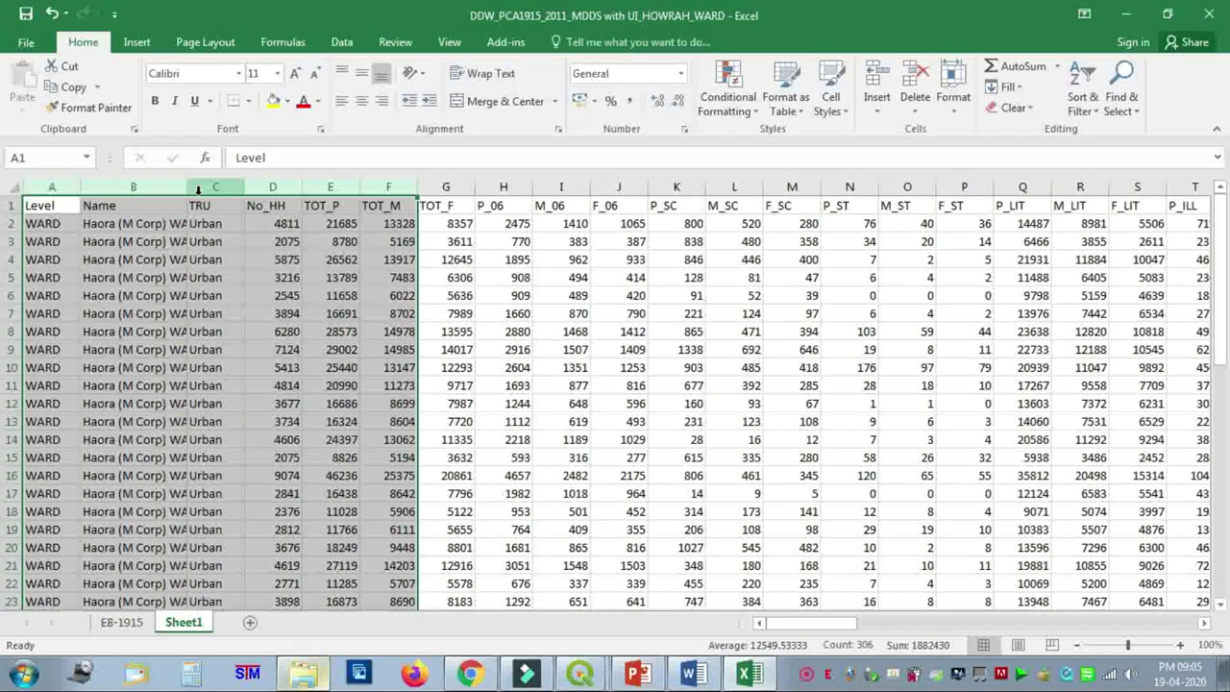
Step: Delete the Level column and autofit the Name column to show the full ward names
{"action": "left_click_drag", "start_coordinate": [188, 186], "coordinate": [88, 215]}
{"action": "left_click", "coordinate": [53, 187]}
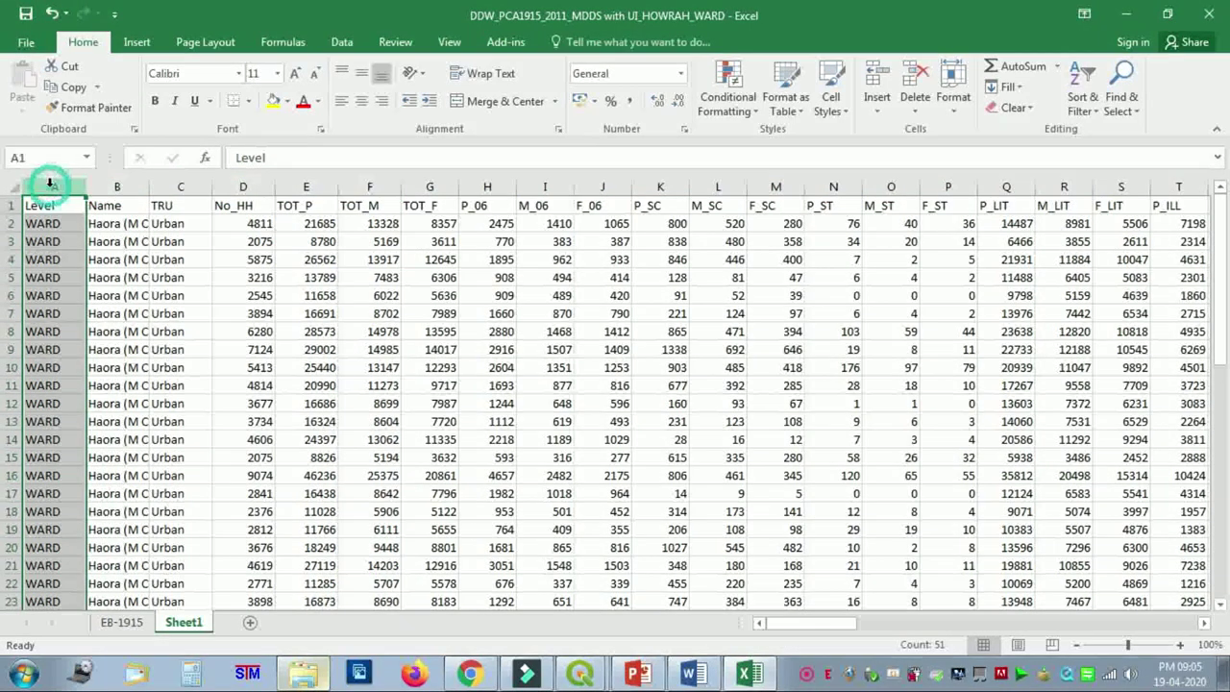
{"action": "right_click", "coordinate": [53, 189]}
{"action": "left_click", "coordinate": [94, 334]}
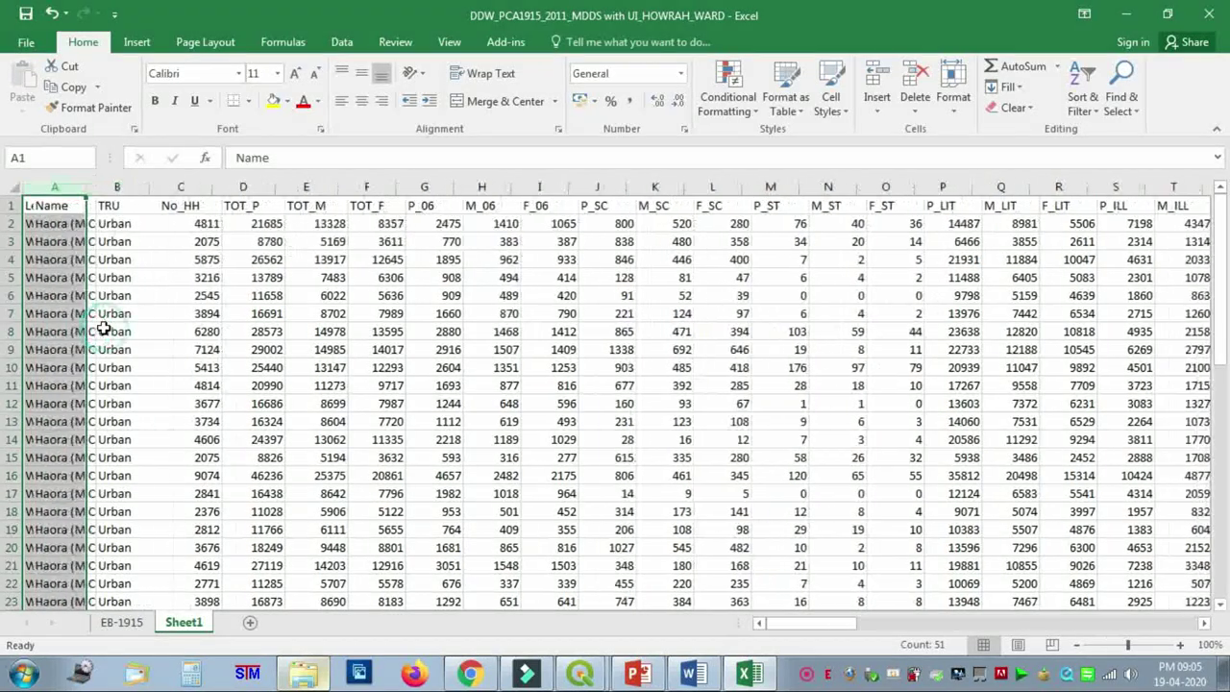
{"action": "left_click", "coordinate": [197, 242]}
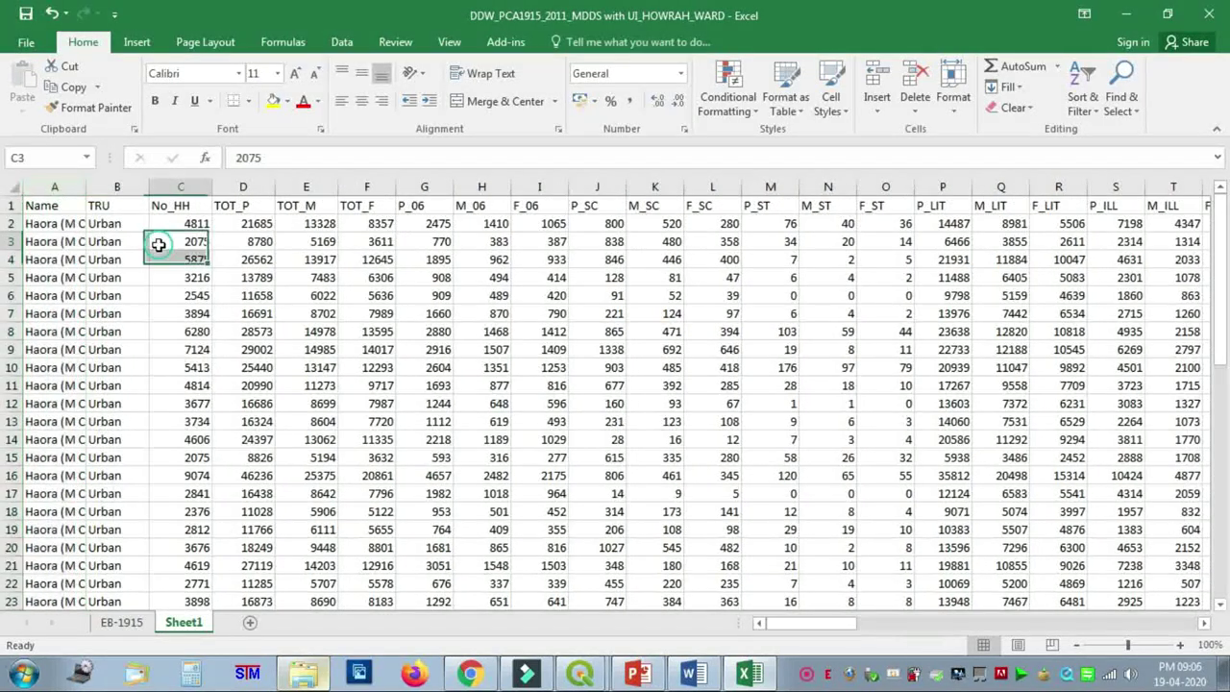
{"action": "double_click", "coordinate": [85, 186]}
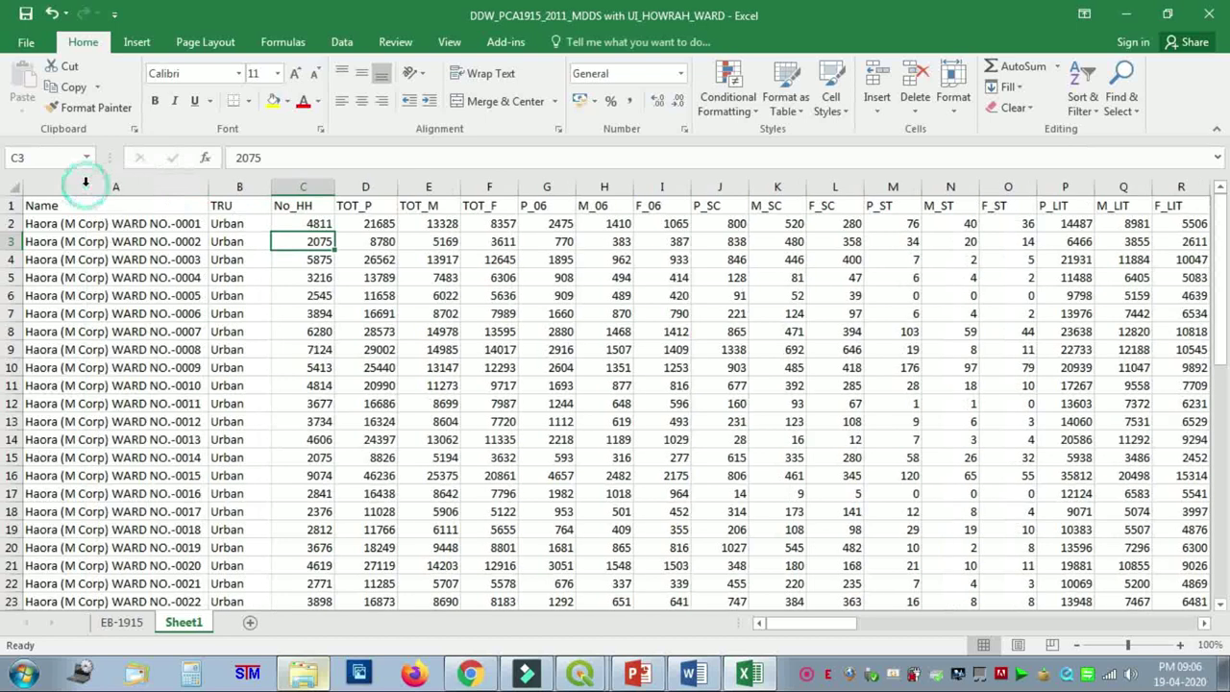
Step: Remove the text "Haora (M Corp)" from all ward names by replacing every occurrence with nothing
{"action": "left_click", "coordinate": [192, 224]}
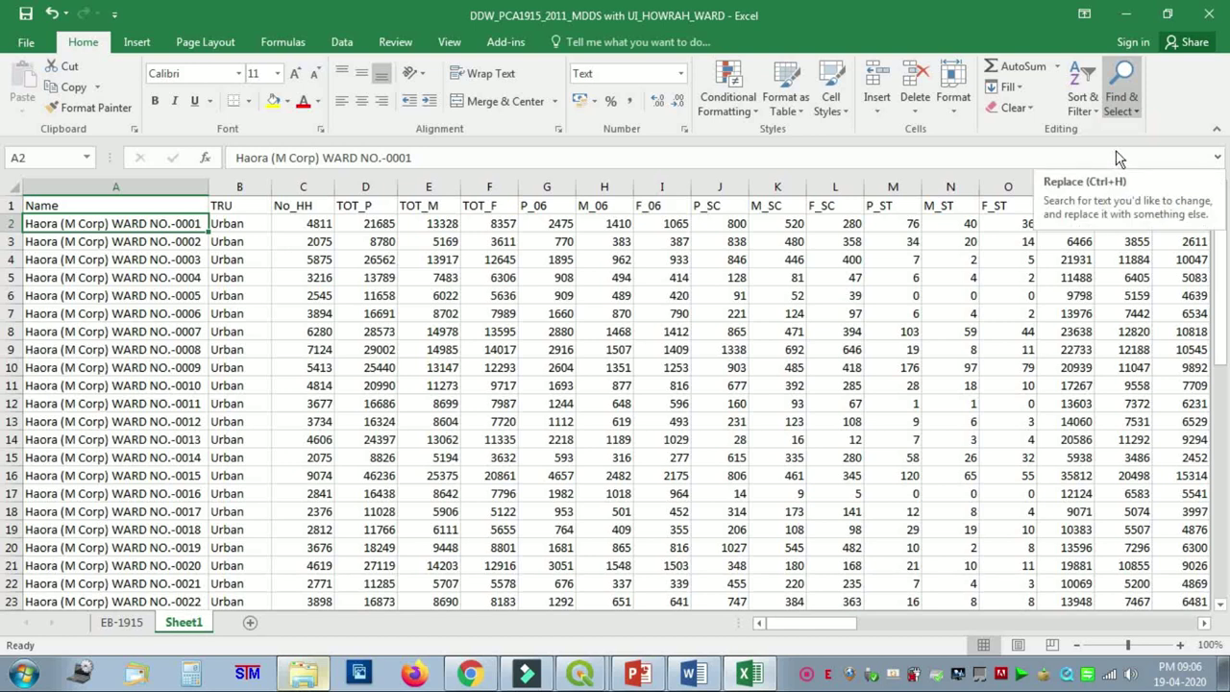
{"action": "left_click", "coordinate": [1117, 158]}
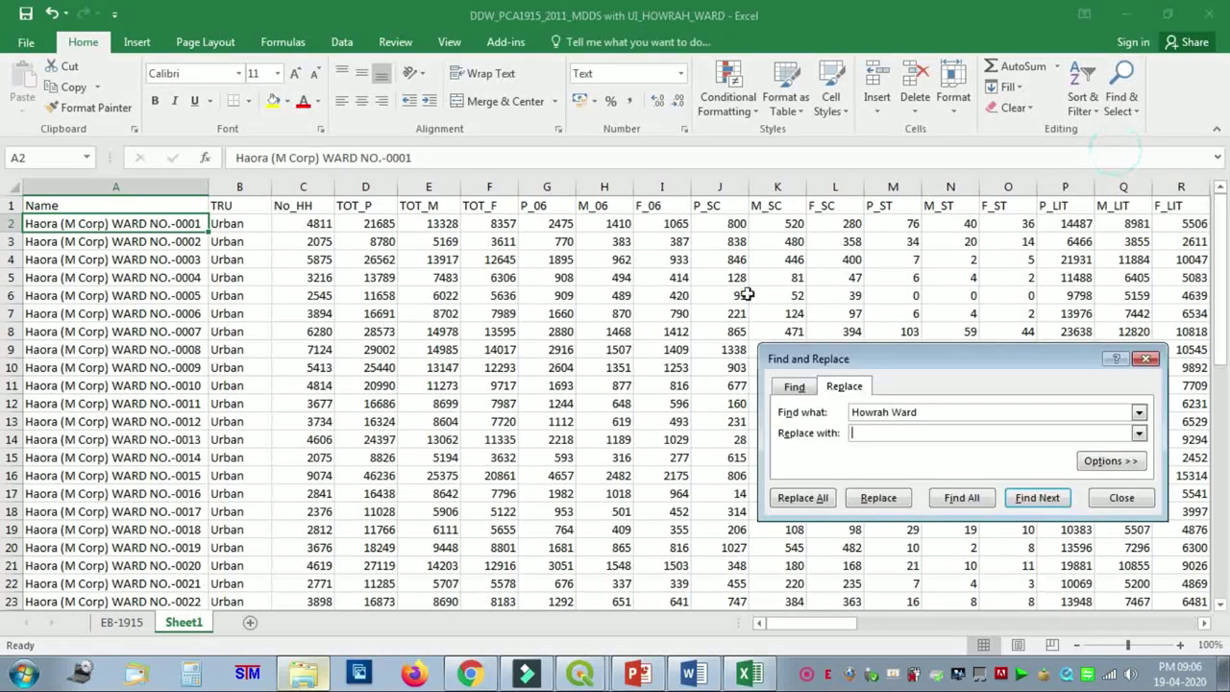
{"action": "left_click", "coordinate": [82, 224]}
{"action": "left_click", "coordinate": [894, 433]}
{"action": "left_click", "coordinate": [923, 411]}
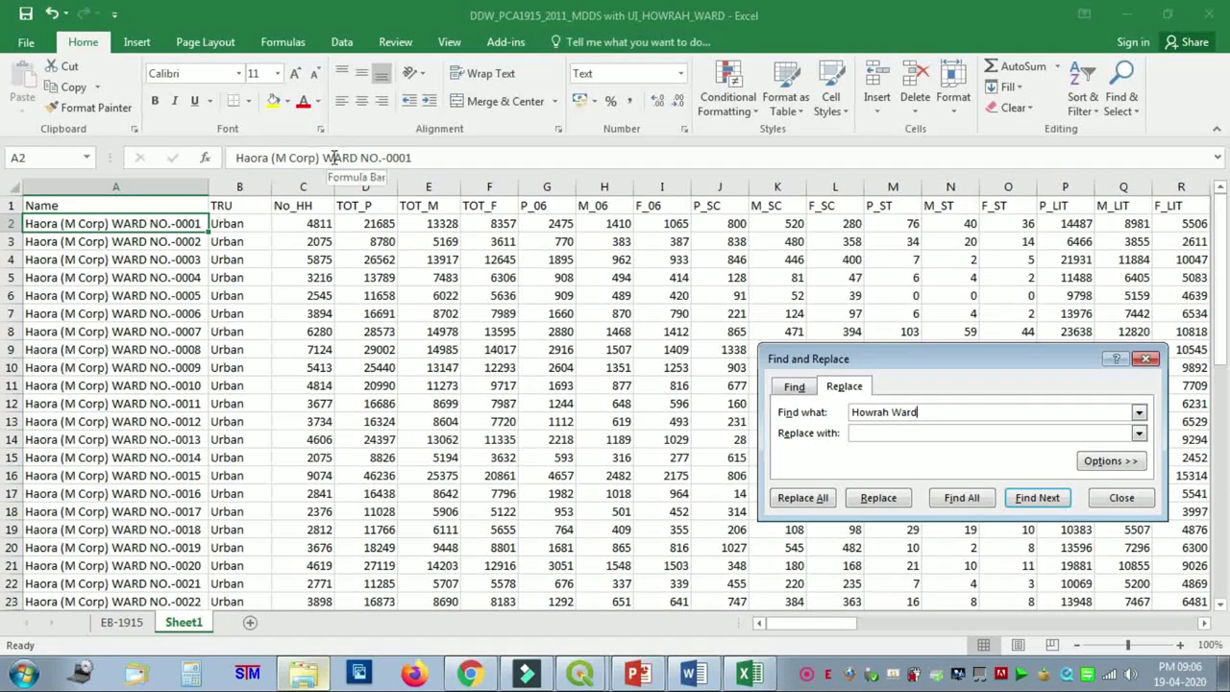
{"action": "left_click_drag", "start_coordinate": [320, 158], "coordinate": [234, 159]}
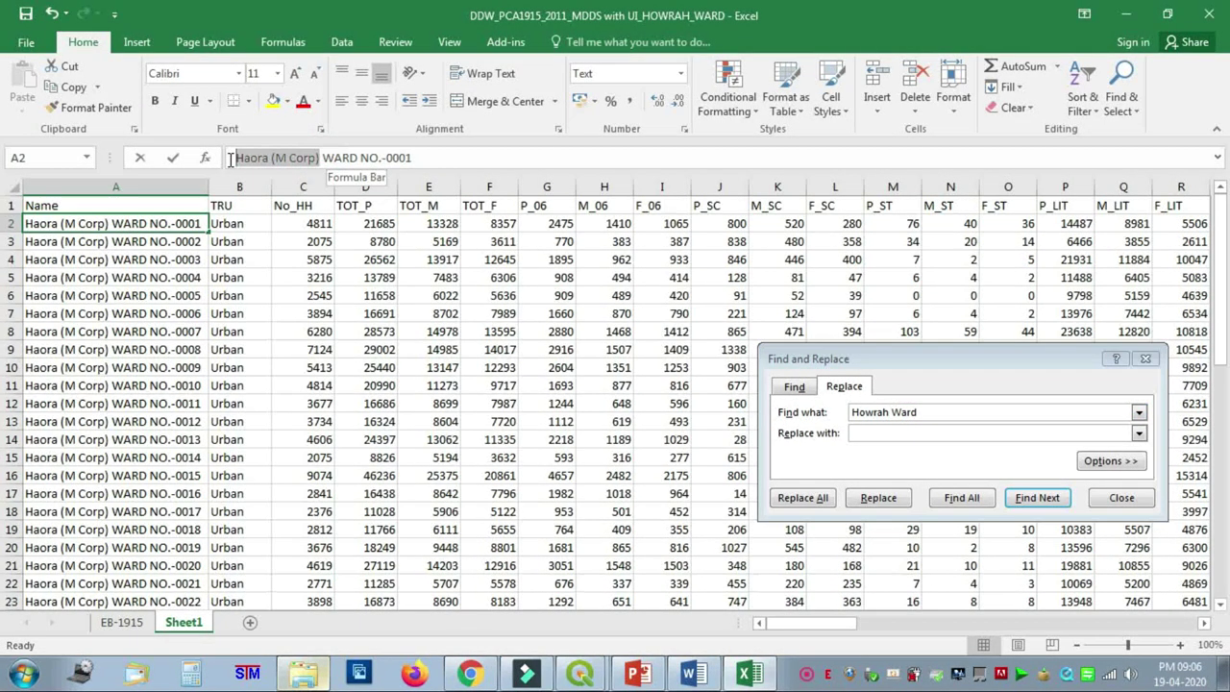
{"action": "key", "text": "ctrl+c"}
{"action": "left_click_drag", "start_coordinate": [928, 411], "coordinate": [802, 414]}
{"action": "key", "text": "ctrl+v"}
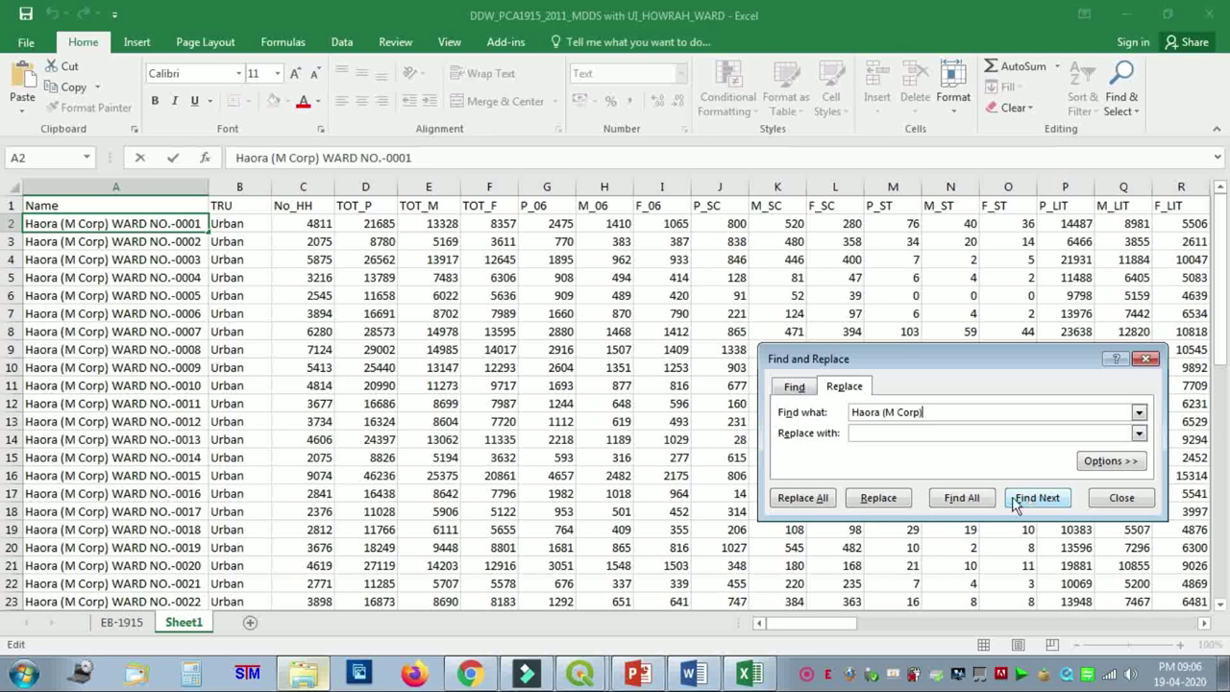
{"action": "left_click", "coordinate": [801, 498]}
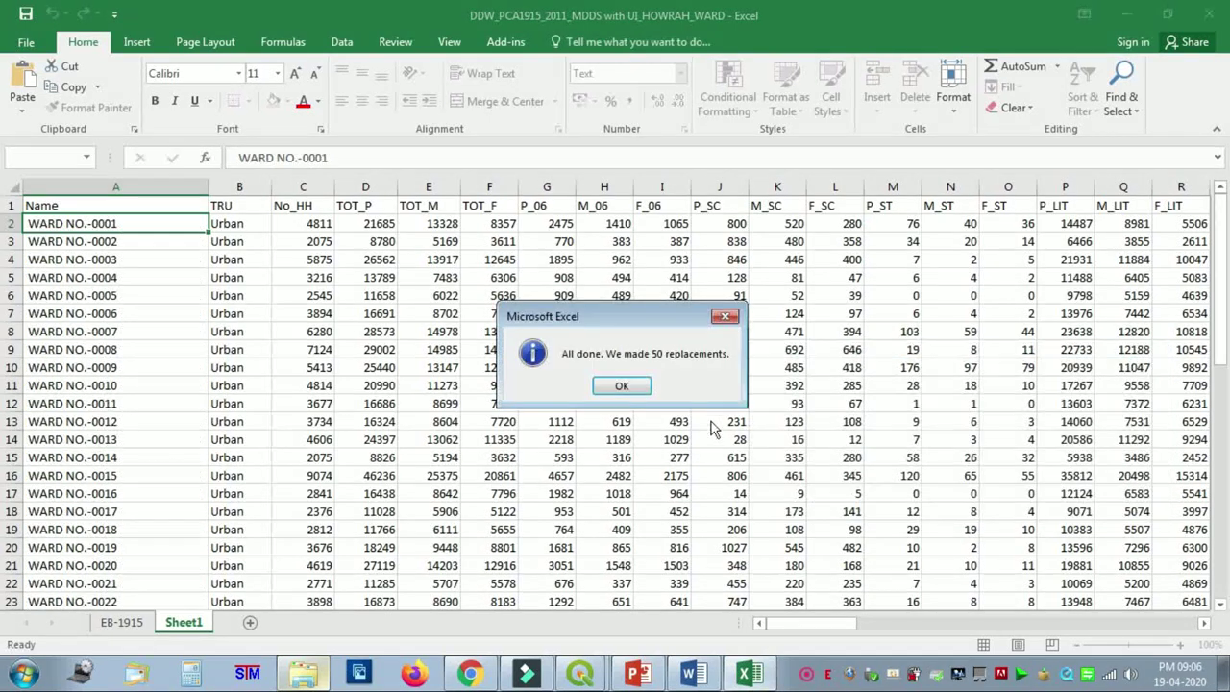
{"action": "left_click", "coordinate": [634, 398]}
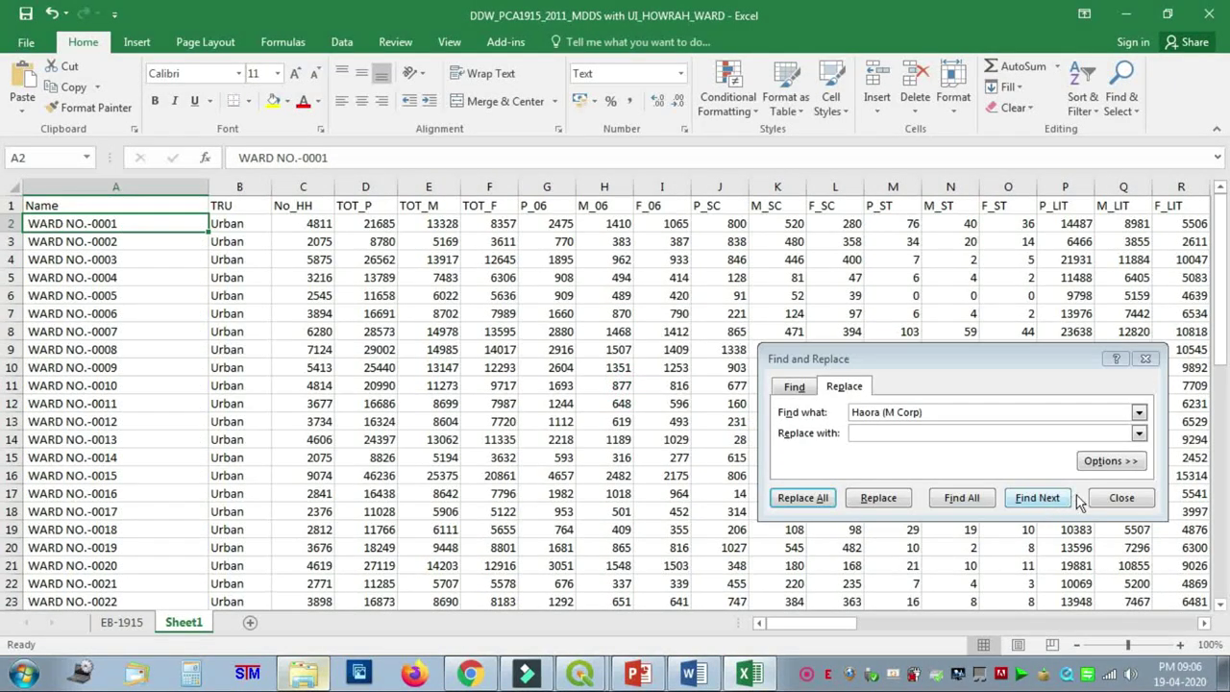
{"action": "left_click", "coordinate": [1121, 498]}
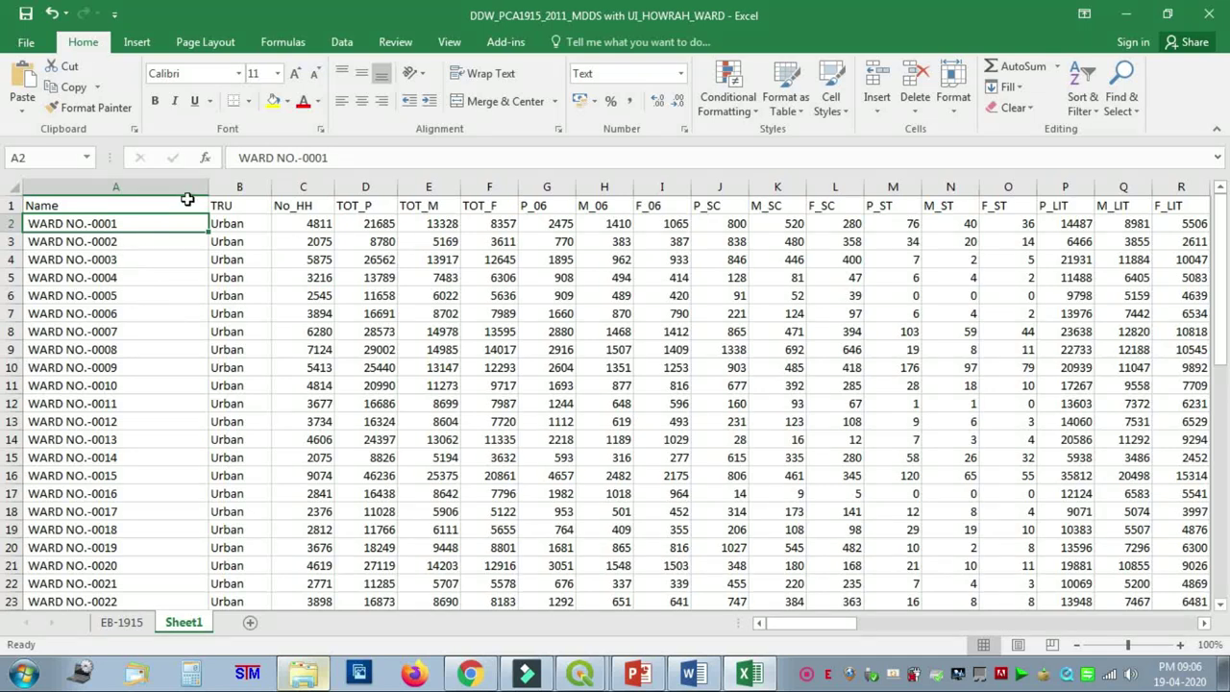
Step: Change the Name column's header to HOWRAH M_C_WARD and adjust the column width to fit it
{"action": "left_click_drag", "start_coordinate": [209, 187], "coordinate": [139, 210]}
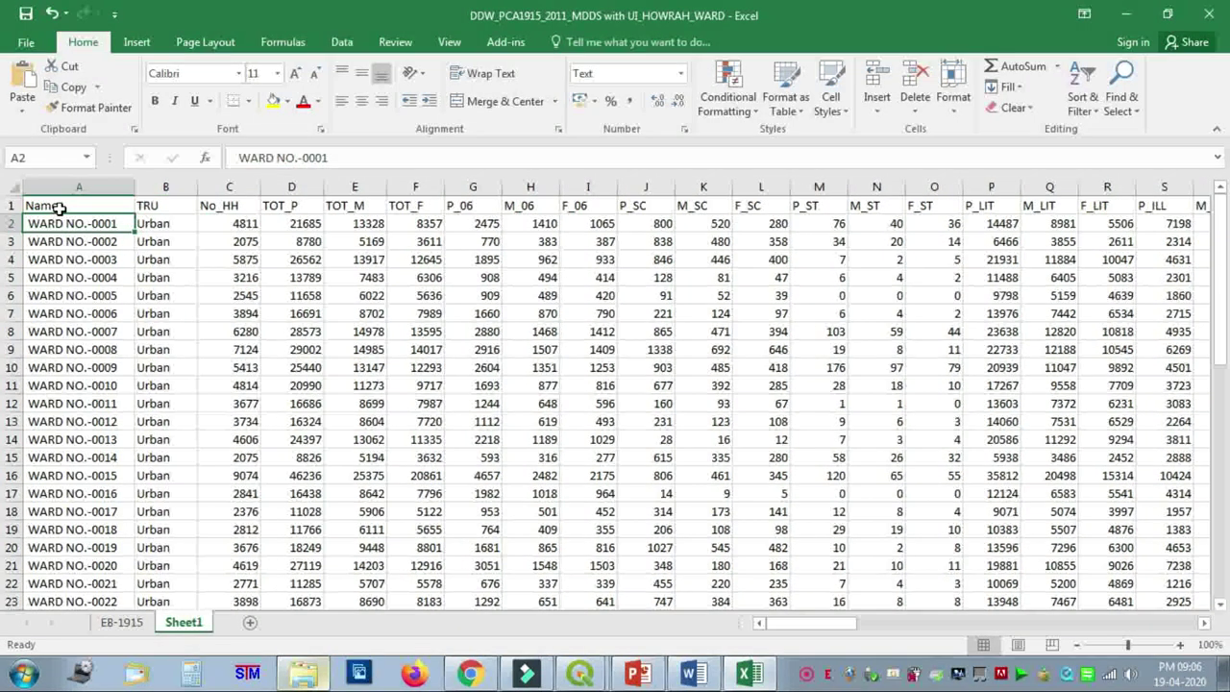
{"action": "left_click", "coordinate": [58, 208]}
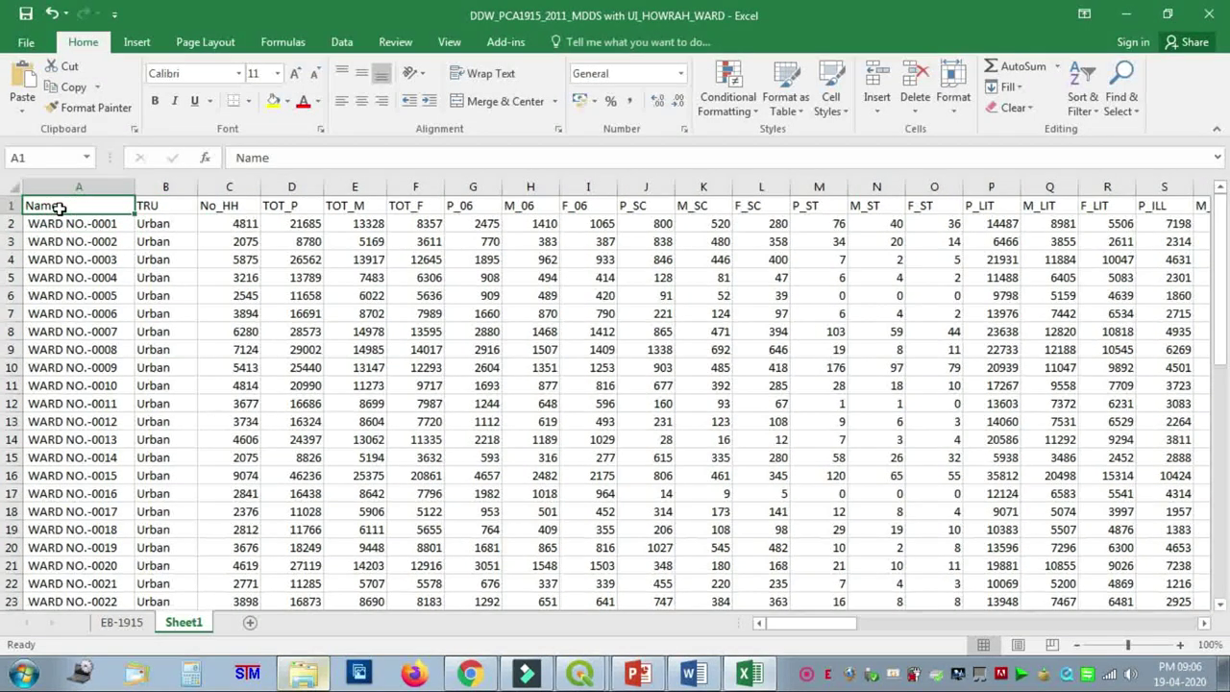
{"action": "type", "text": "HOWRAH WARD"}
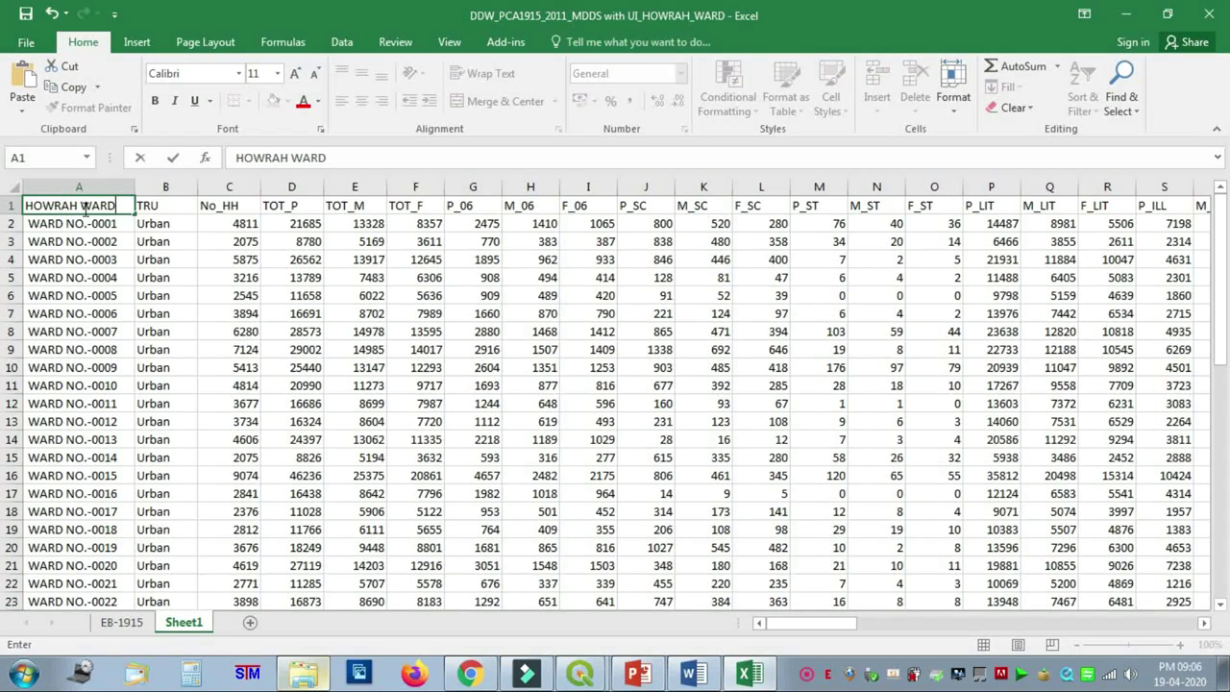
{"action": "left_click", "coordinate": [122, 205]}
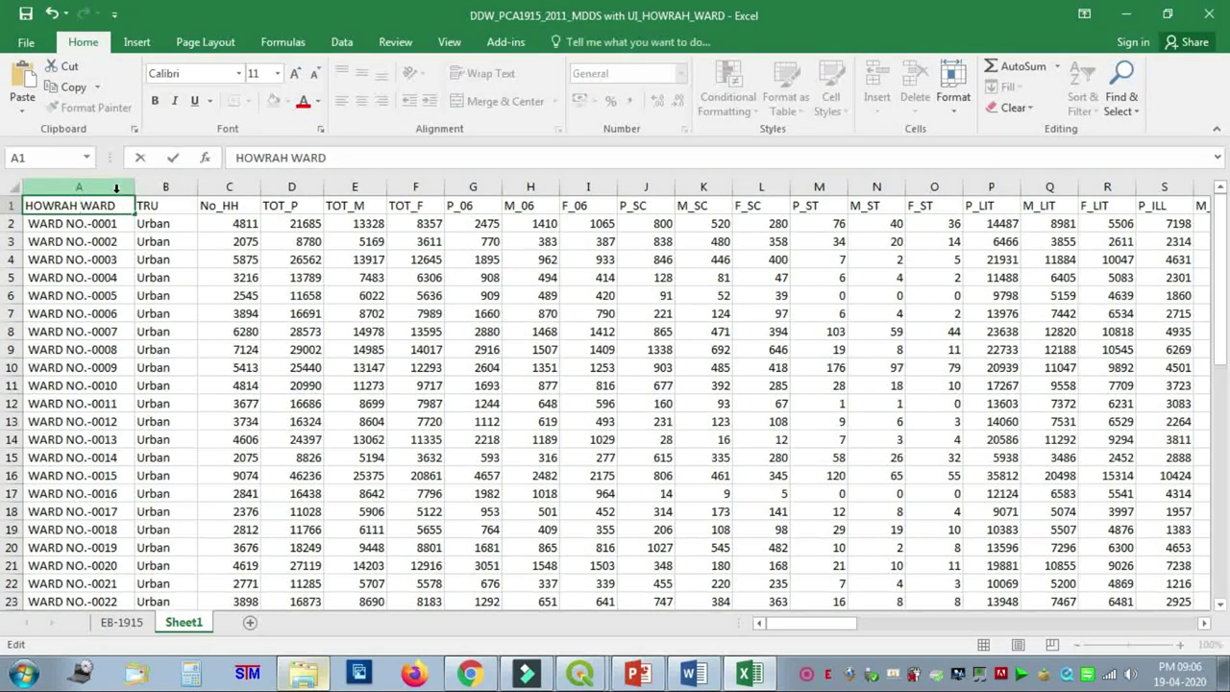
{"action": "type", "text": "M"}
{"action": "type", "text": "_C"}
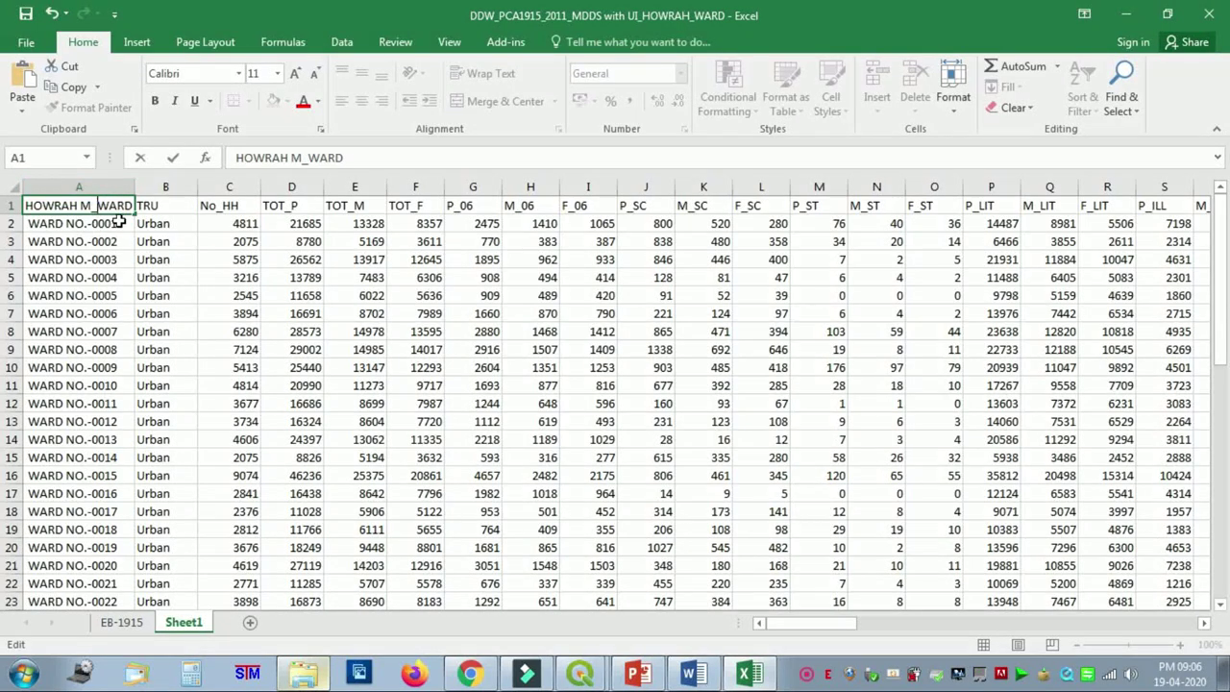
{"action": "type", "text": "_"}
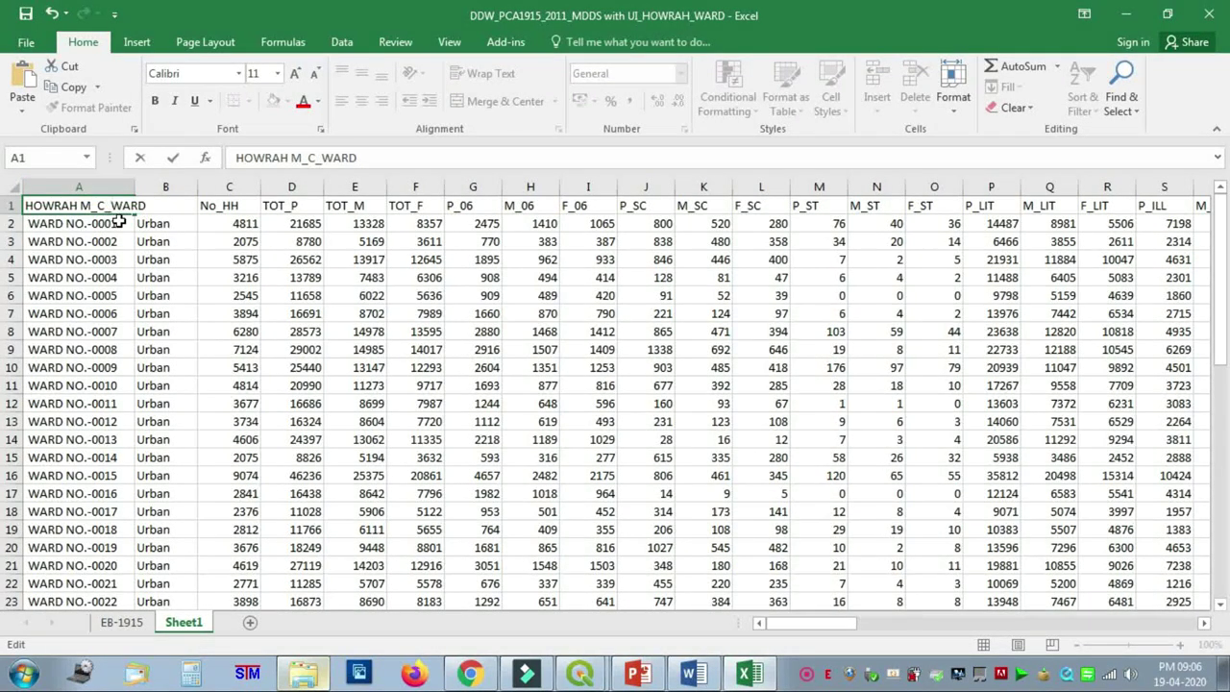
{"action": "left_click", "coordinate": [291, 304]}
{"action": "left_click_drag", "start_coordinate": [135, 182], "coordinate": [151, 182]}
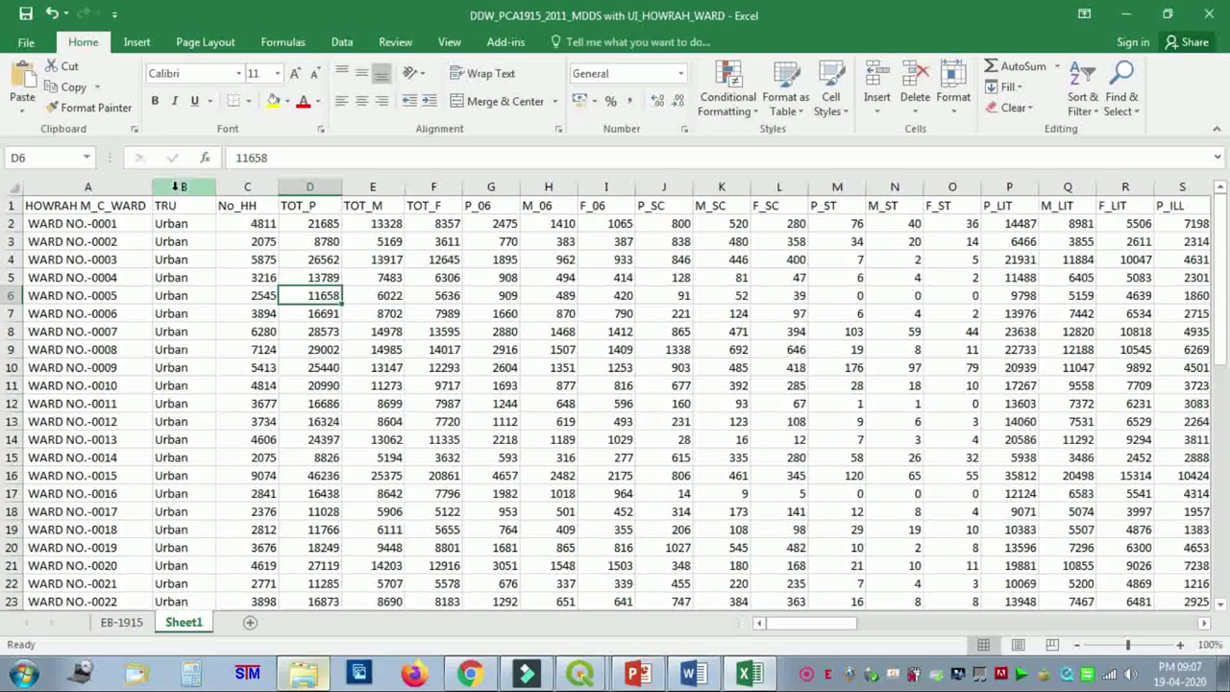
Step: Check that the TRU column holds only Urban entries down to the last ward, and delete that column
{"action": "left_click", "coordinate": [183, 186]}
{"action": "scroll", "coordinate": [292, 321], "scroll_direction": "down", "scroll_amount": 12}
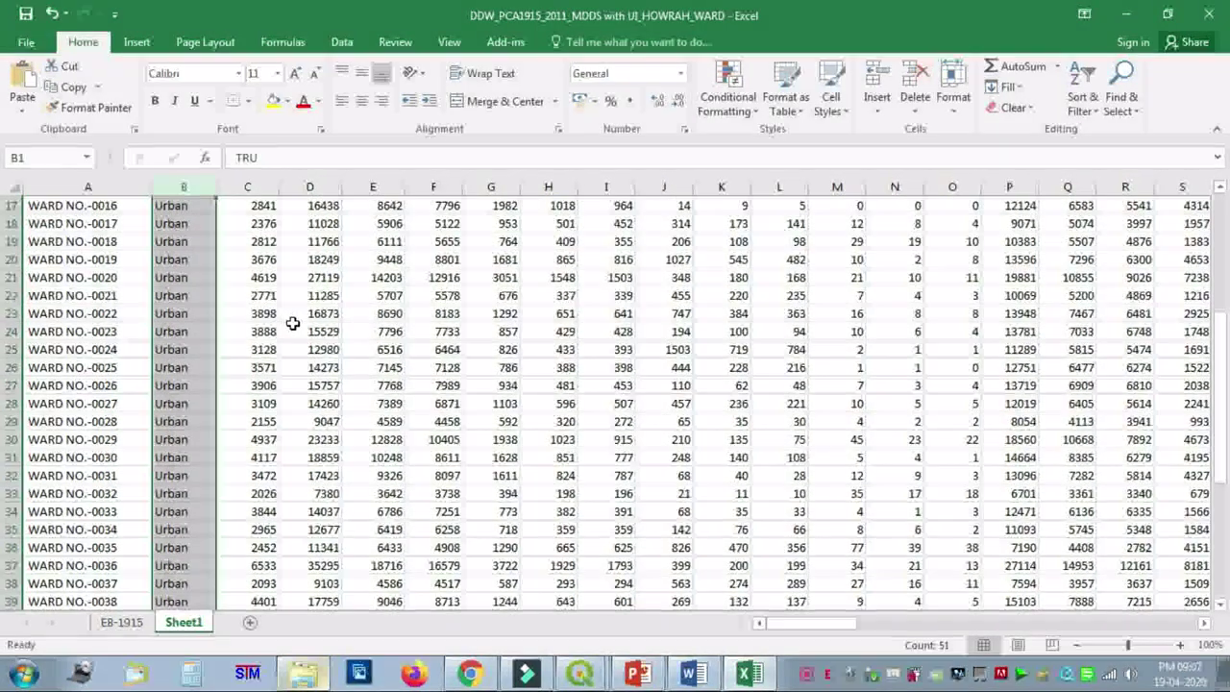
{"action": "scroll", "coordinate": [279, 298], "scroll_direction": "up", "scroll_amount": 1}
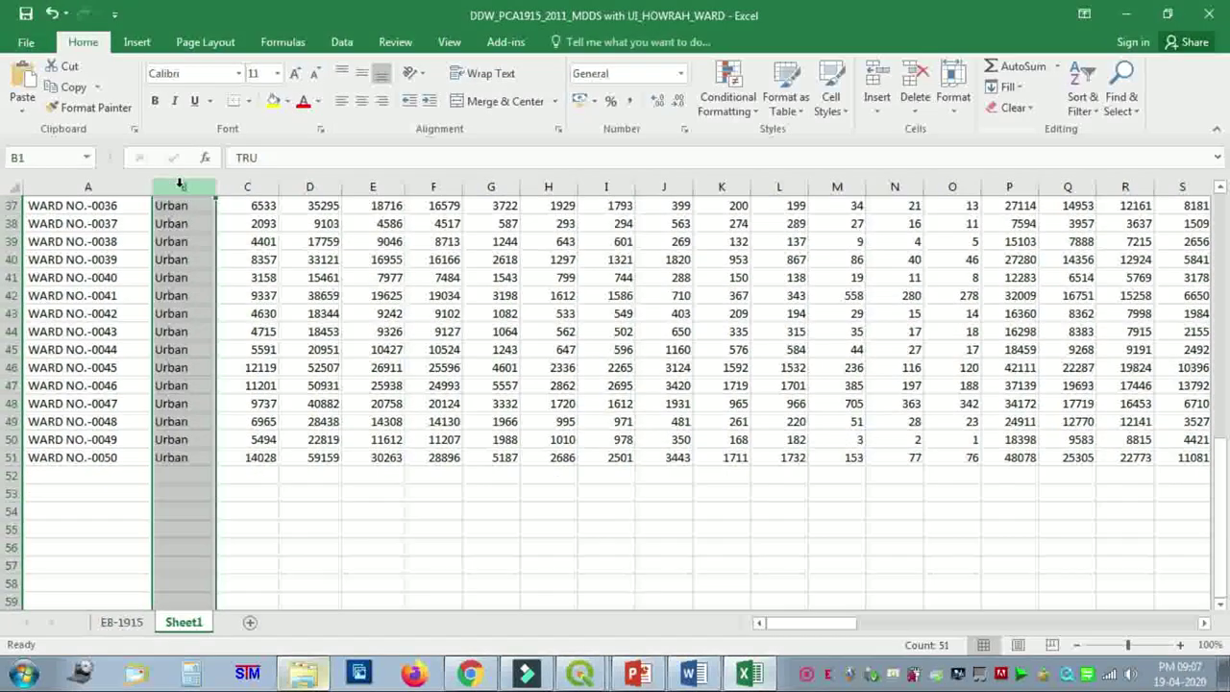
{"action": "right_click", "coordinate": [183, 188]}
{"action": "left_click", "coordinate": [225, 331]}
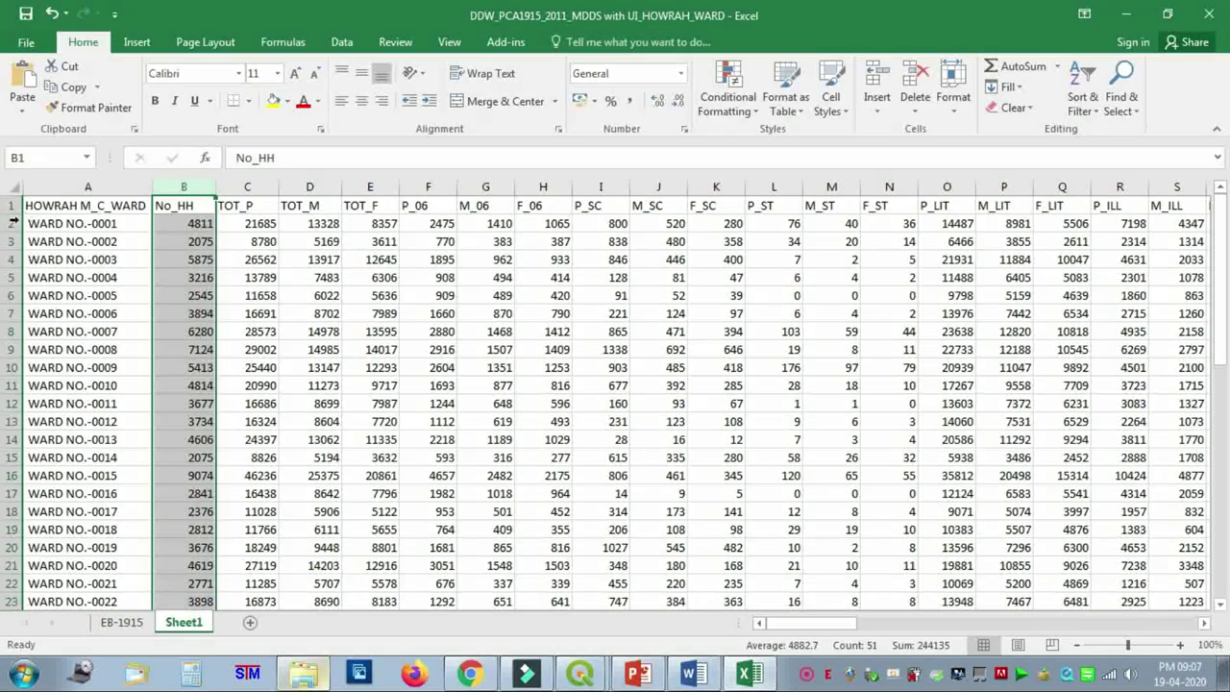
Step: Increase the height of the header row
{"action": "left_click_drag", "start_coordinate": [14, 215], "coordinate": [15, 228]}
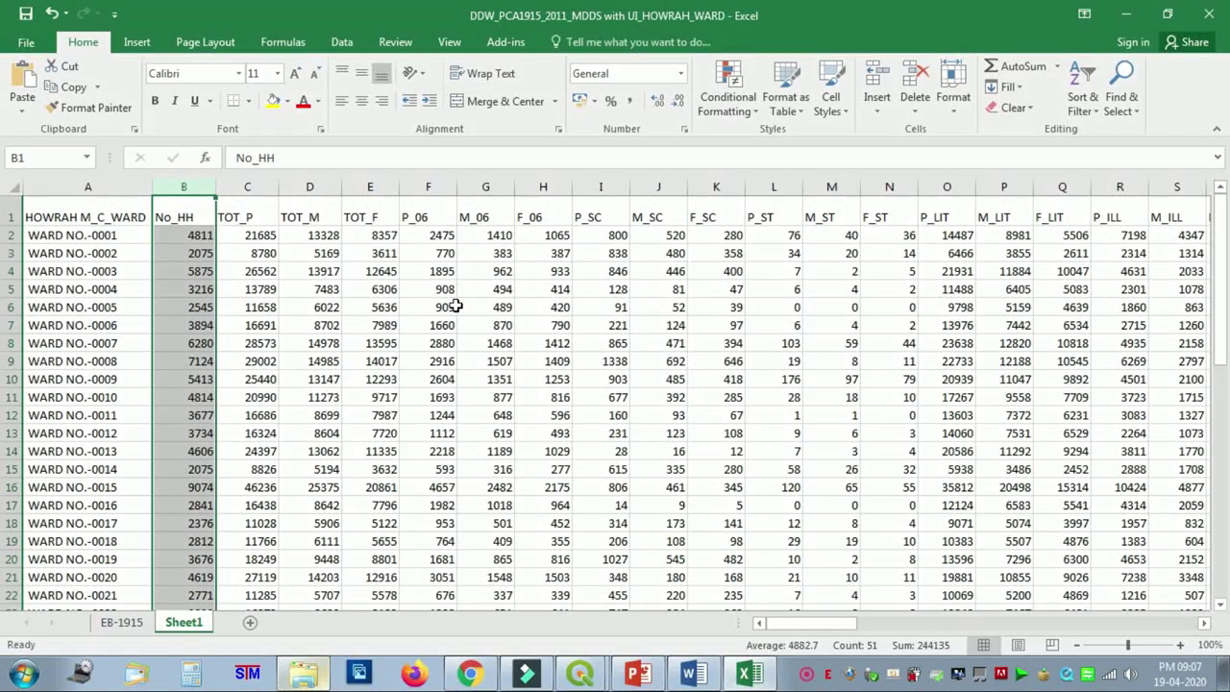
{"action": "left_click_drag", "start_coordinate": [845, 627], "coordinate": [797, 638]}
{"action": "left_click", "coordinate": [676, 483]}
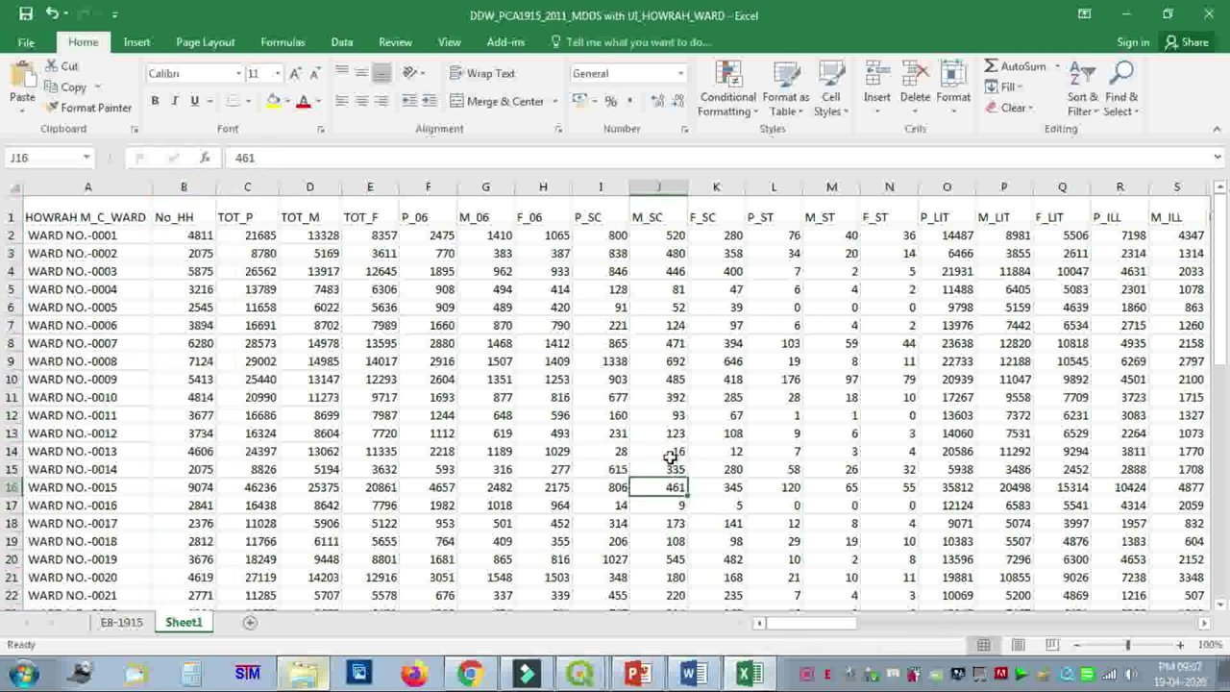
{"action": "left_click", "coordinate": [83, 209]}
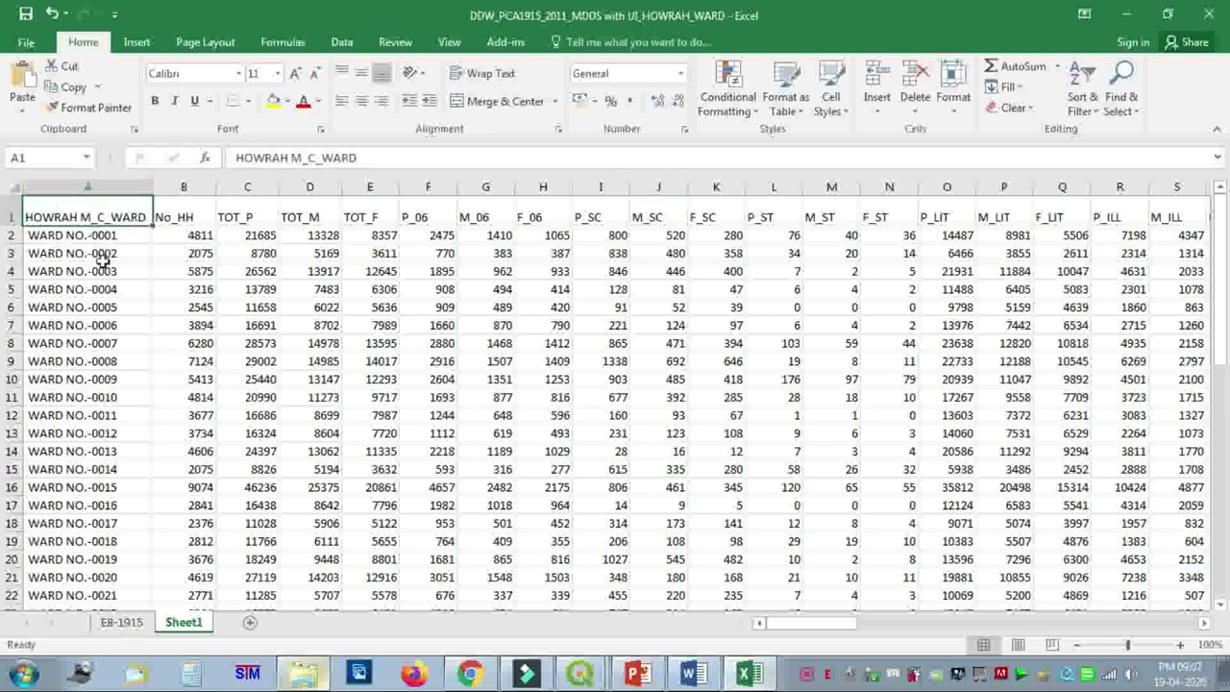
{"action": "scroll", "coordinate": [138, 520], "scroll_direction": "down", "scroll_amount": 1}
{"action": "scroll", "coordinate": [139, 520], "scroll_direction": "down", "scroll_amount": 5}
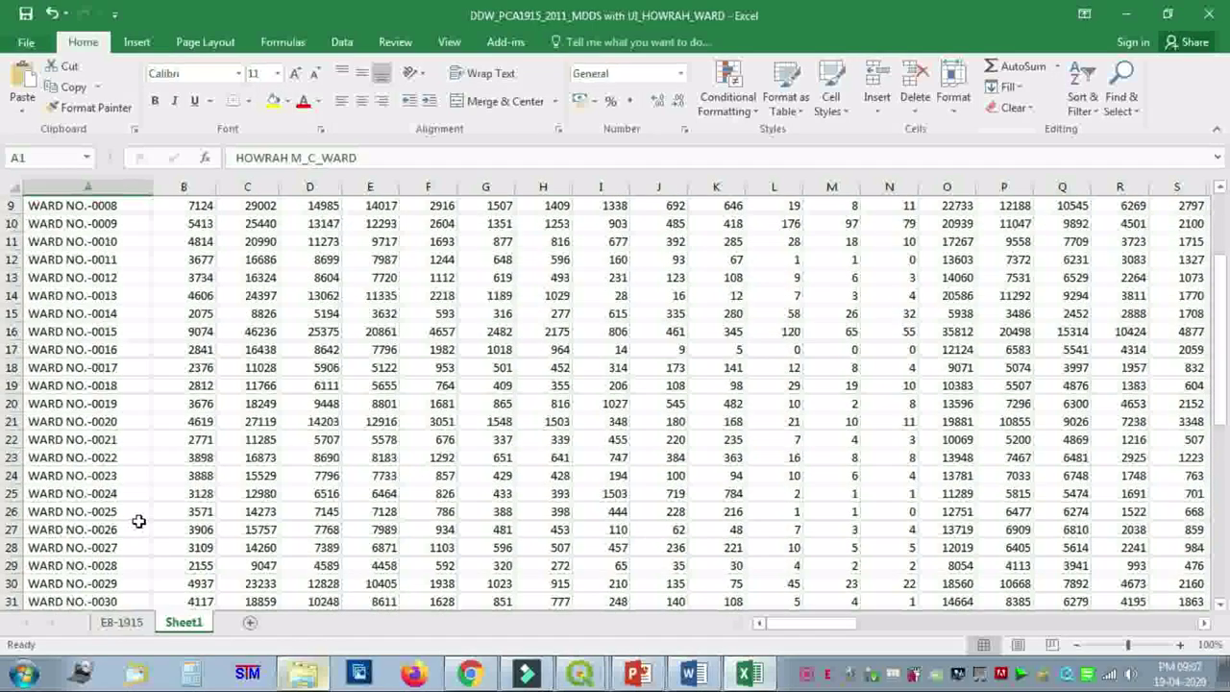
{"action": "scroll", "coordinate": [138, 521], "scroll_direction": "down", "scroll_amount": 5}
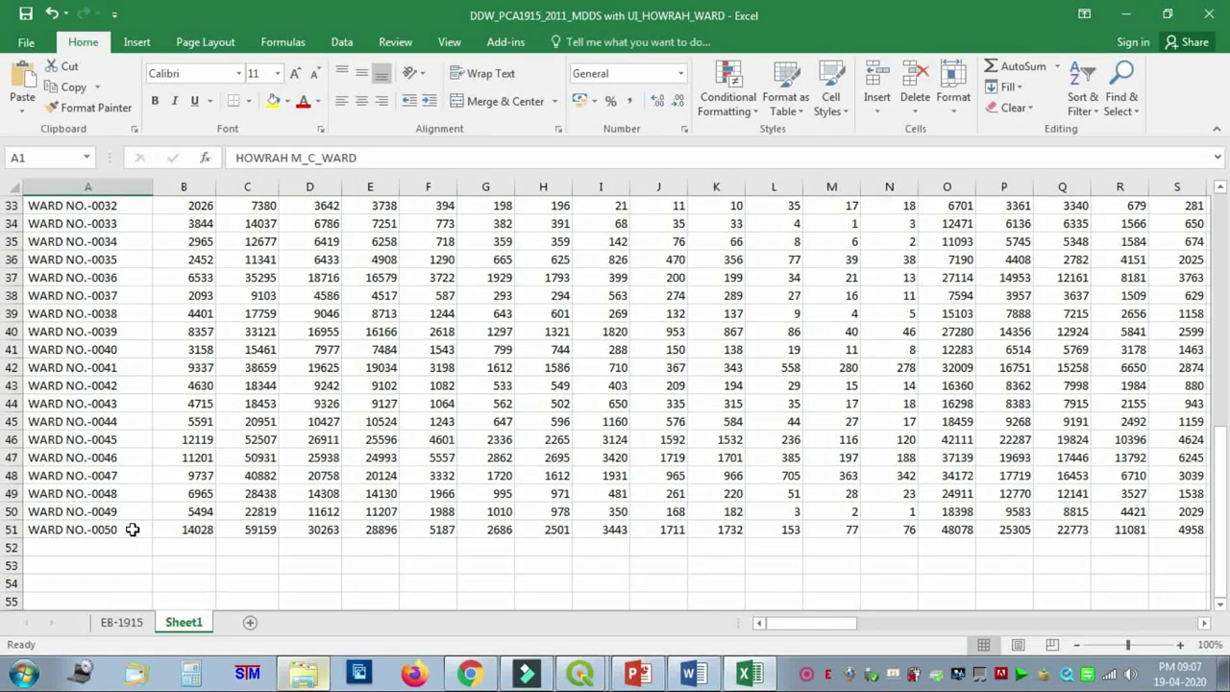
{"action": "left_click", "coordinate": [132, 529], "text": "shift"}
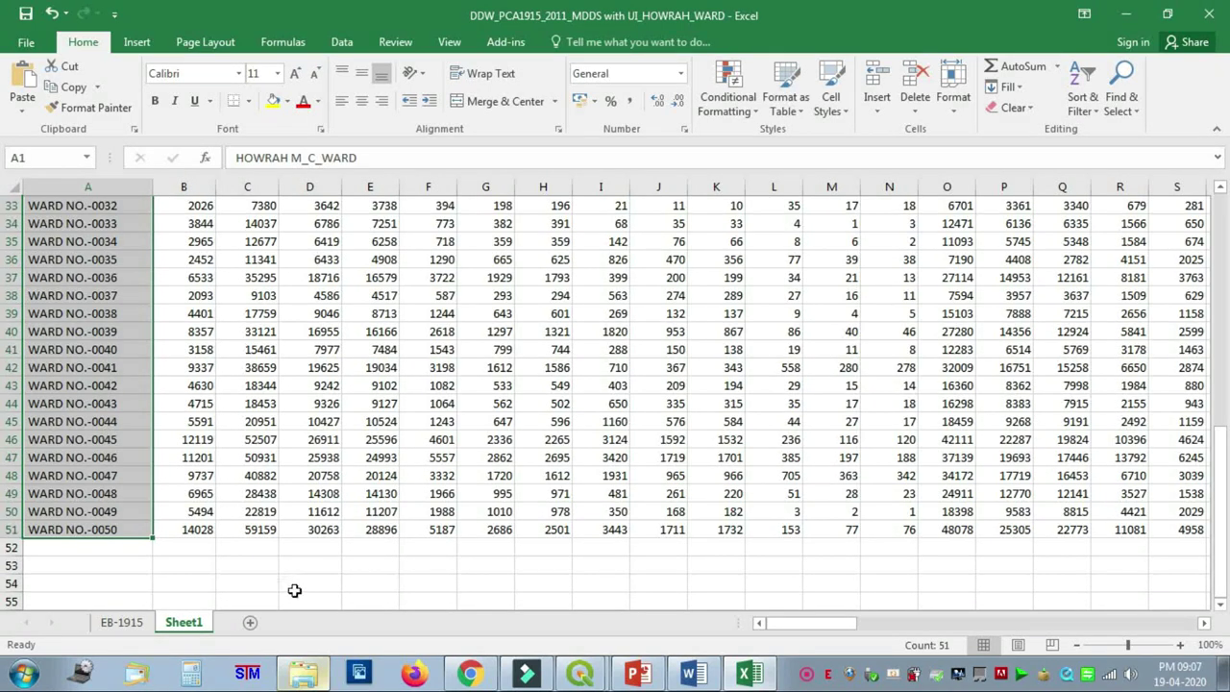
{"action": "left_click", "coordinate": [299, 583]}
Step: Try to apply Text to Columns to the rows from WARD NO.-0032 to WARD NO.-0050
{"action": "left_click_drag", "start_coordinate": [13, 206], "coordinate": [15, 532]}
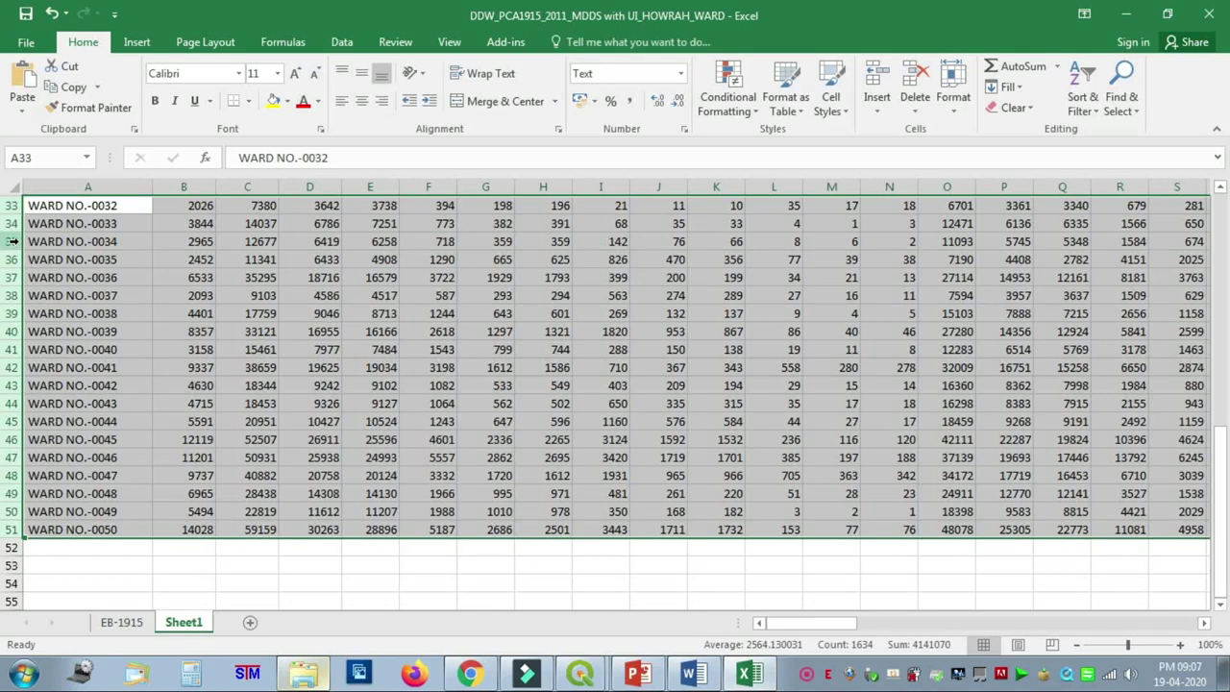
{"action": "left_click", "coordinate": [338, 45]}
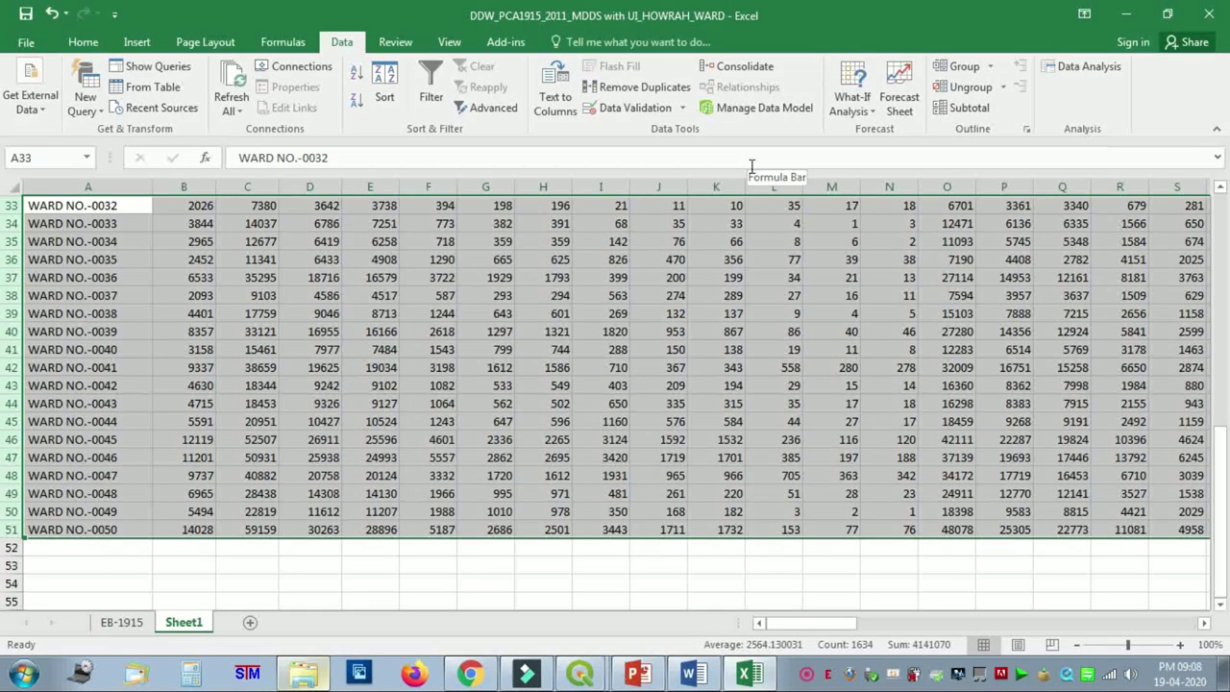
{"action": "left_click", "coordinate": [564, 115]}
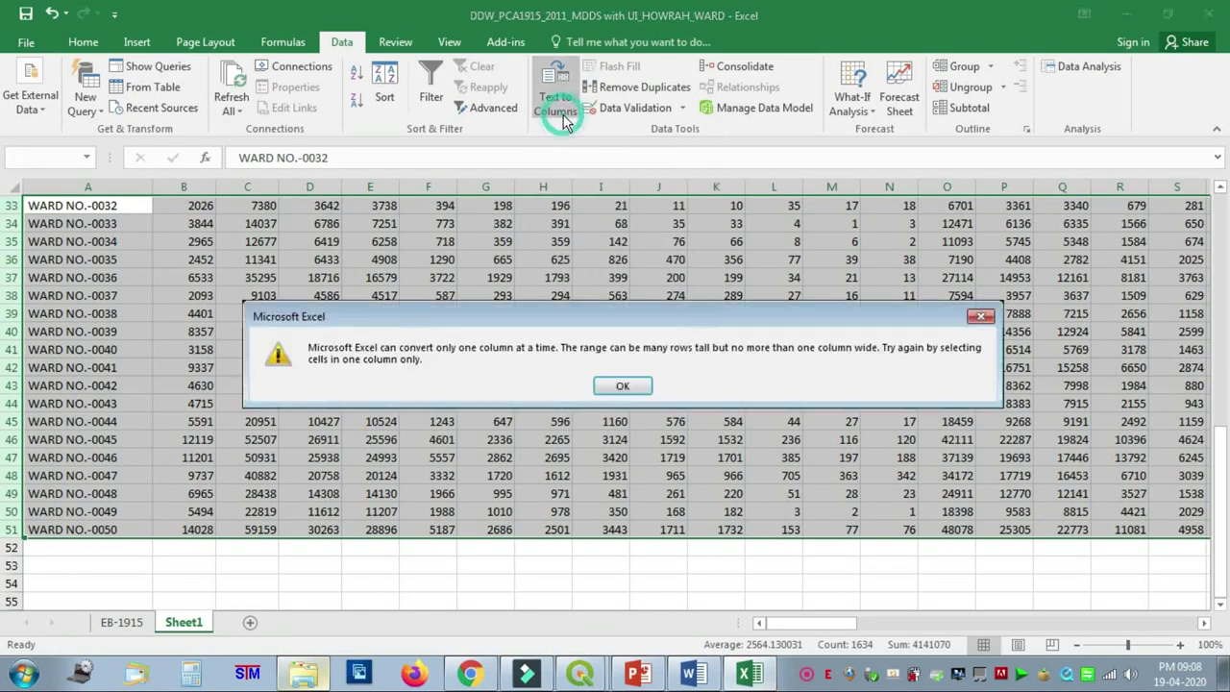
{"action": "left_click", "coordinate": [980, 316]}
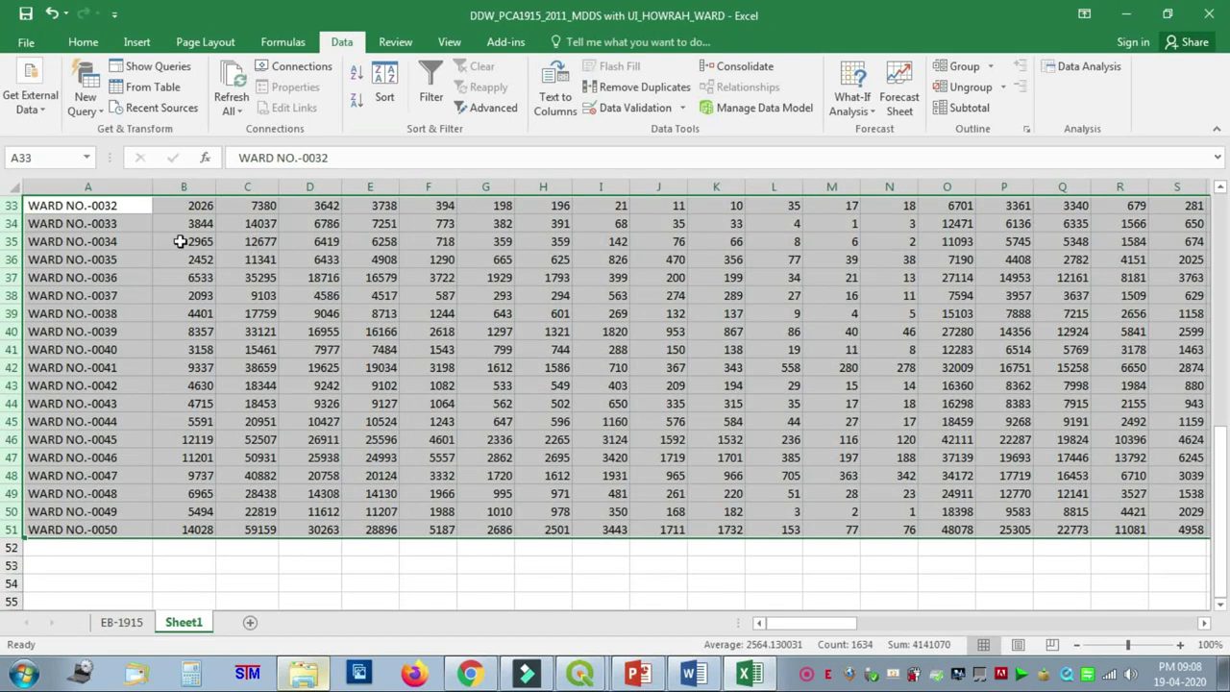
{"action": "right_click", "coordinate": [13, 205]}
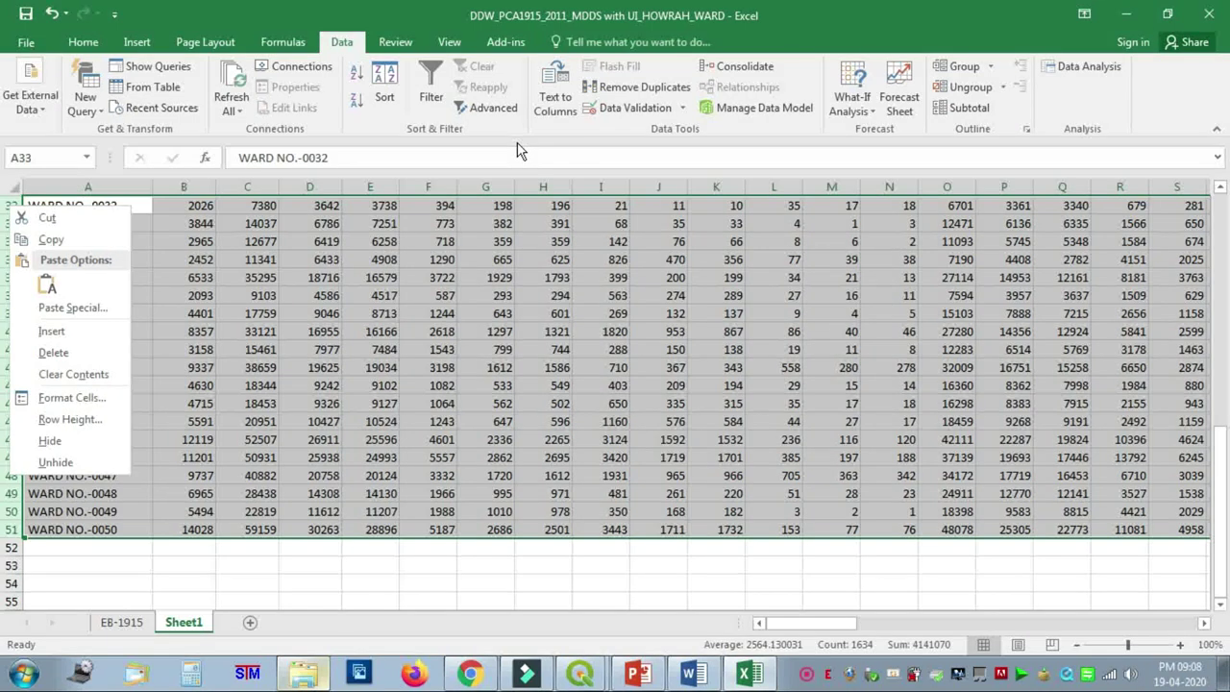
{"action": "key", "text": "Escape"}
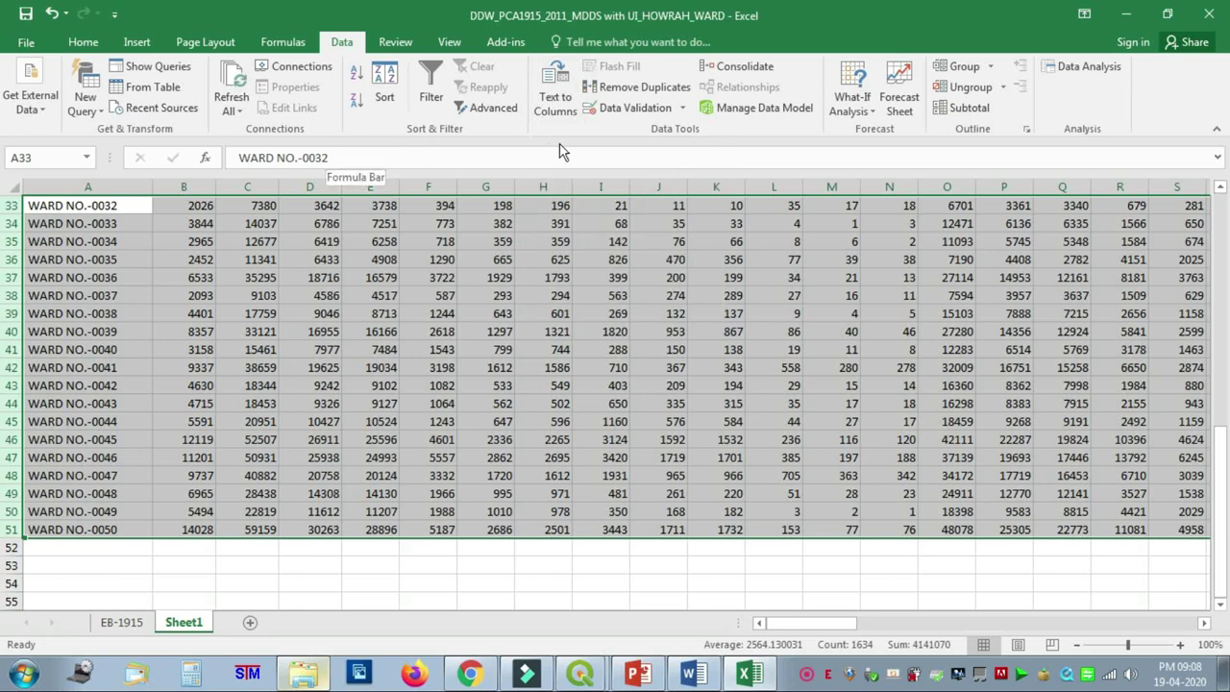
{"action": "left_click", "coordinate": [524, 365]}
Step: Insert a blank row above the header row of the ward table
{"action": "scroll", "coordinate": [210, 296], "scroll_direction": "up", "scroll_amount": 8}
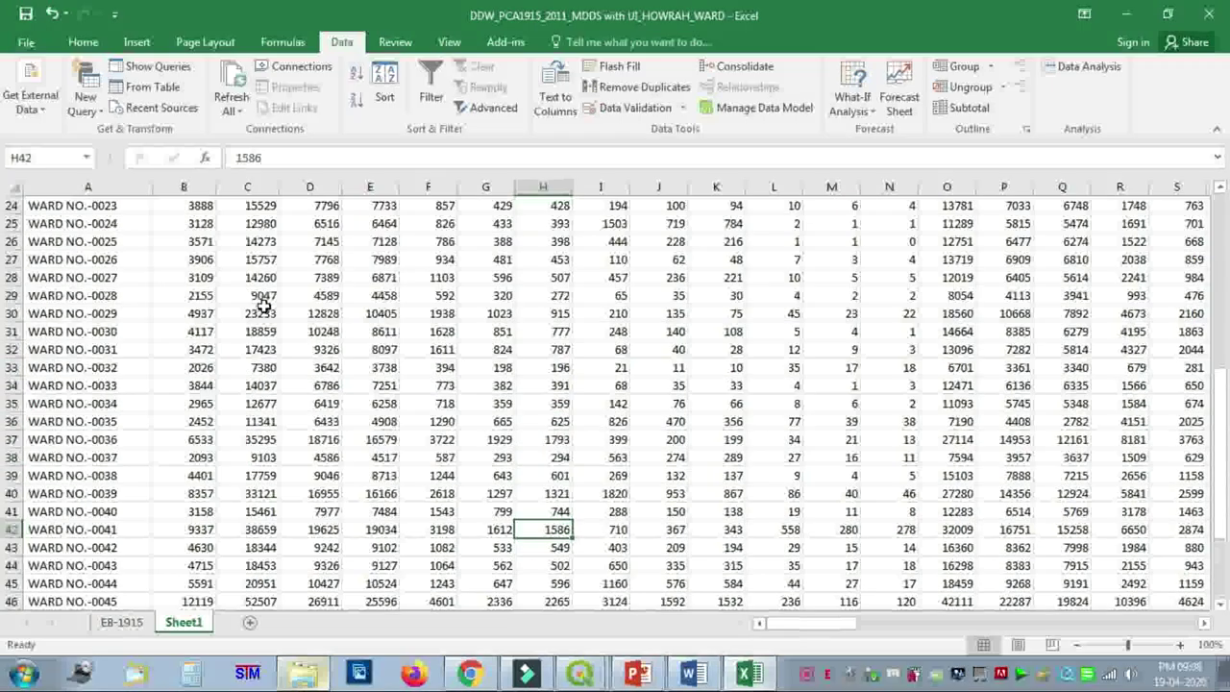
{"action": "scroll", "coordinate": [266, 303], "scroll_direction": "up", "scroll_amount": 3}
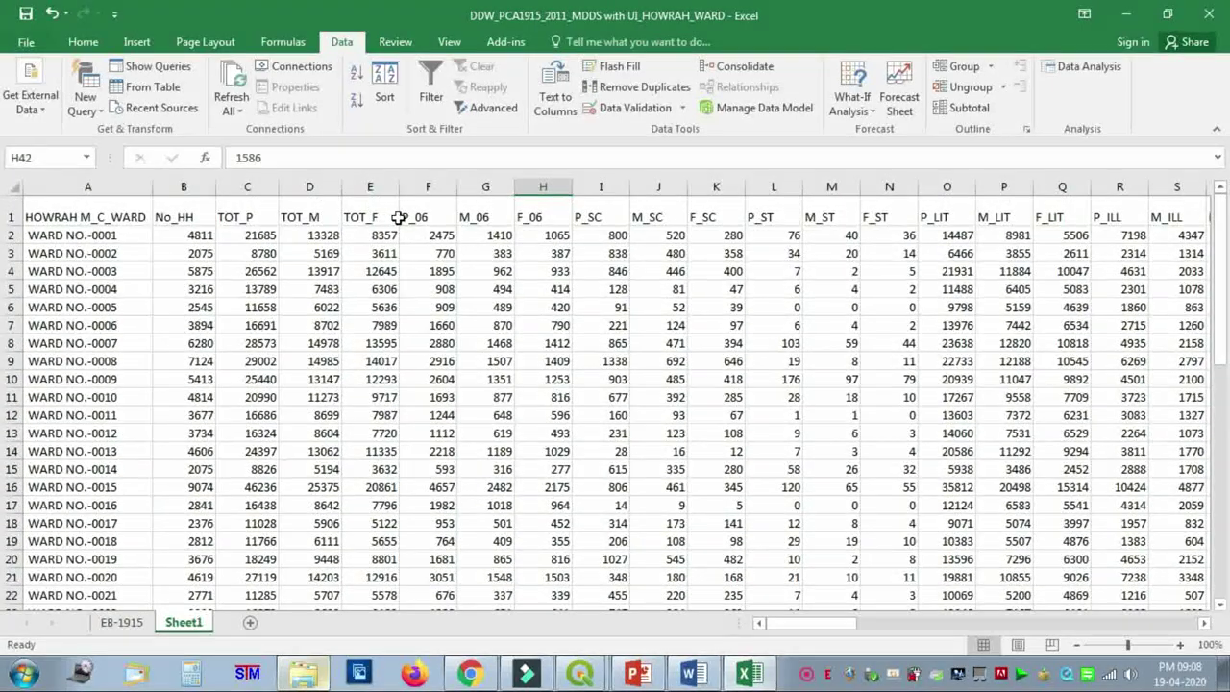
{"action": "left_click_drag", "start_coordinate": [802, 620], "coordinate": [527, 615]}
{"action": "left_click", "coordinate": [15, 216]}
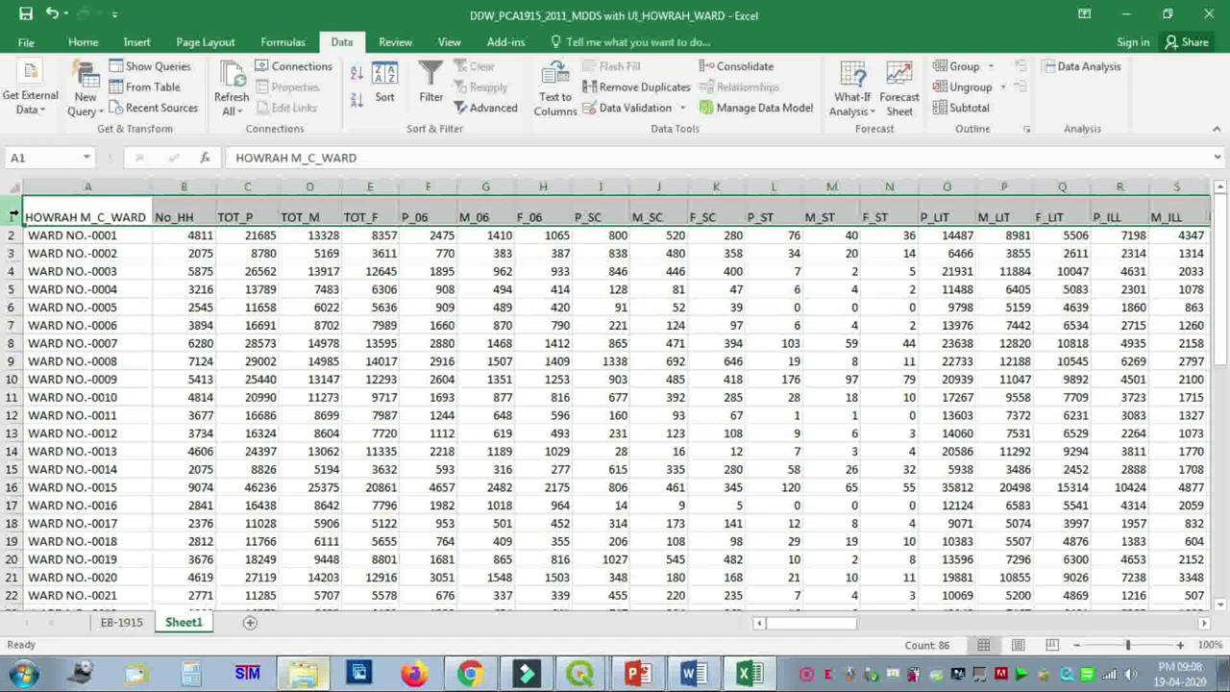
{"action": "right_click", "coordinate": [17, 215]}
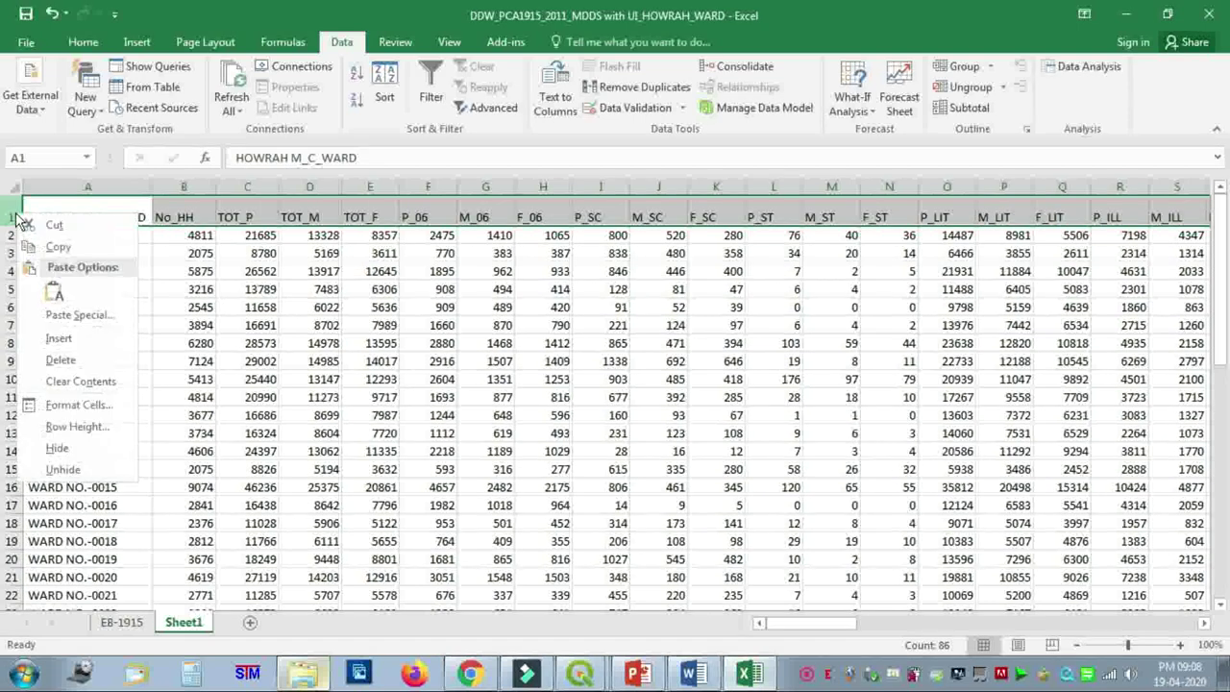
{"action": "left_click", "coordinate": [59, 339]}
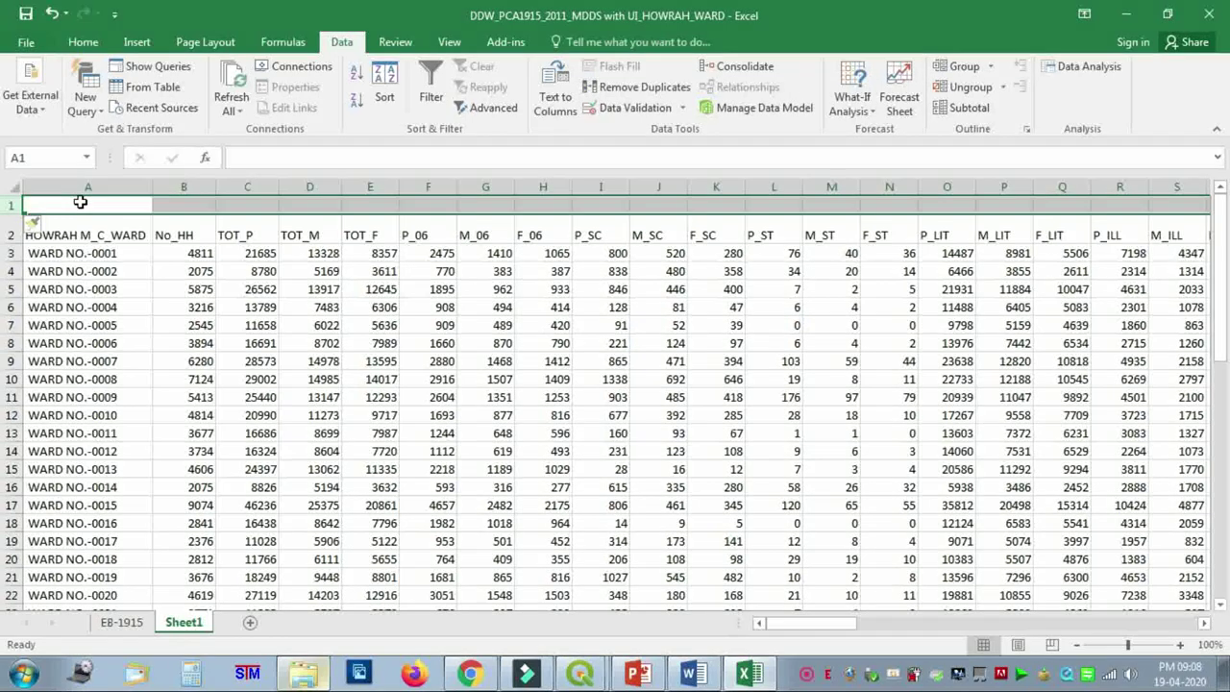
Step: Merge and center cells A1 to I1 in the blank first row, with text wrapping turned on
{"action": "left_click_drag", "start_coordinate": [81, 202], "coordinate": [604, 205]}
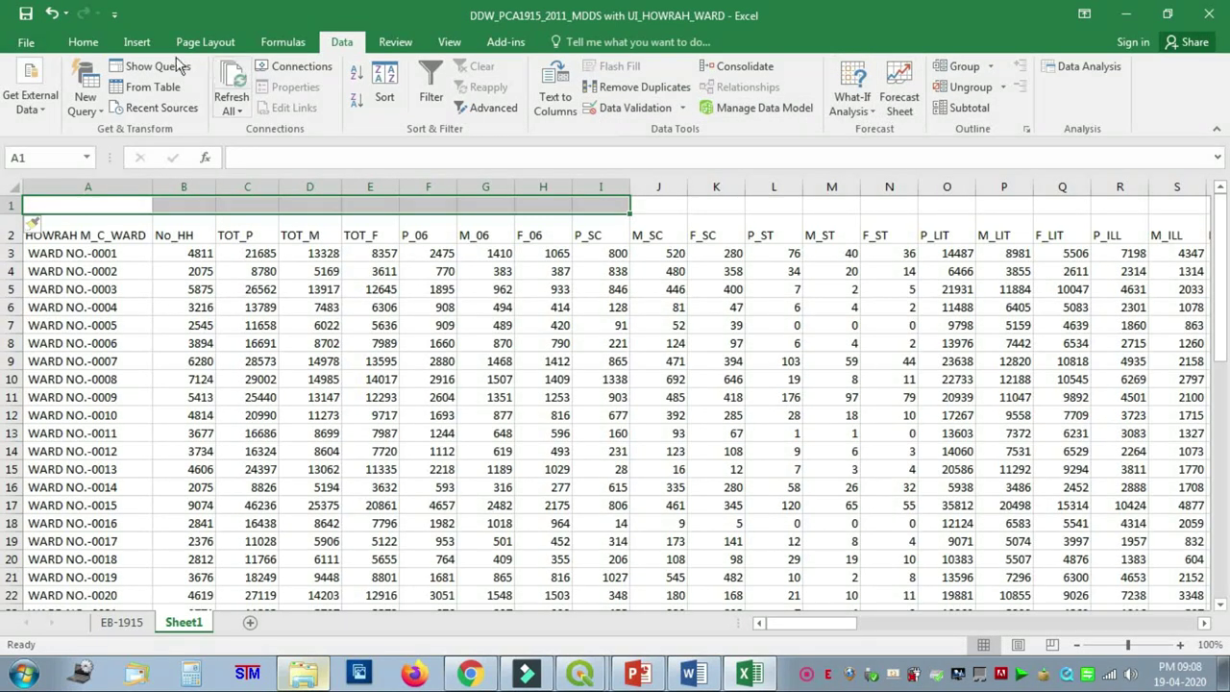
{"action": "left_click", "coordinate": [82, 42]}
{"action": "left_click", "coordinate": [494, 75]}
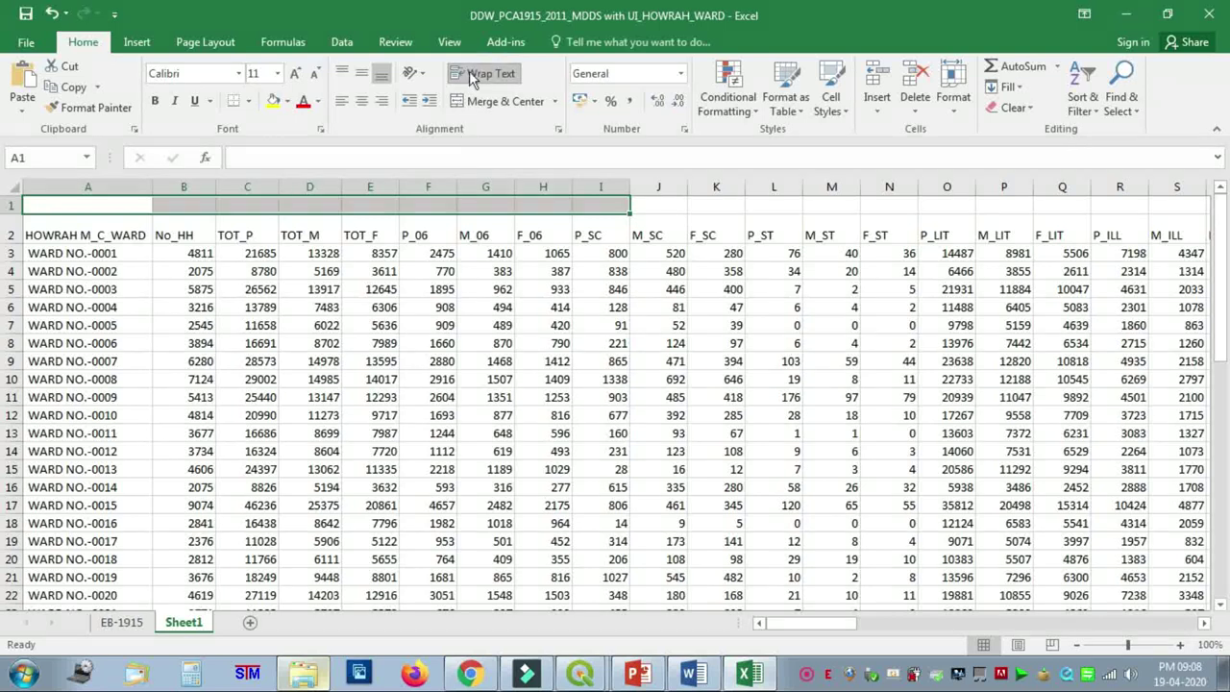
{"action": "left_click", "coordinate": [498, 101]}
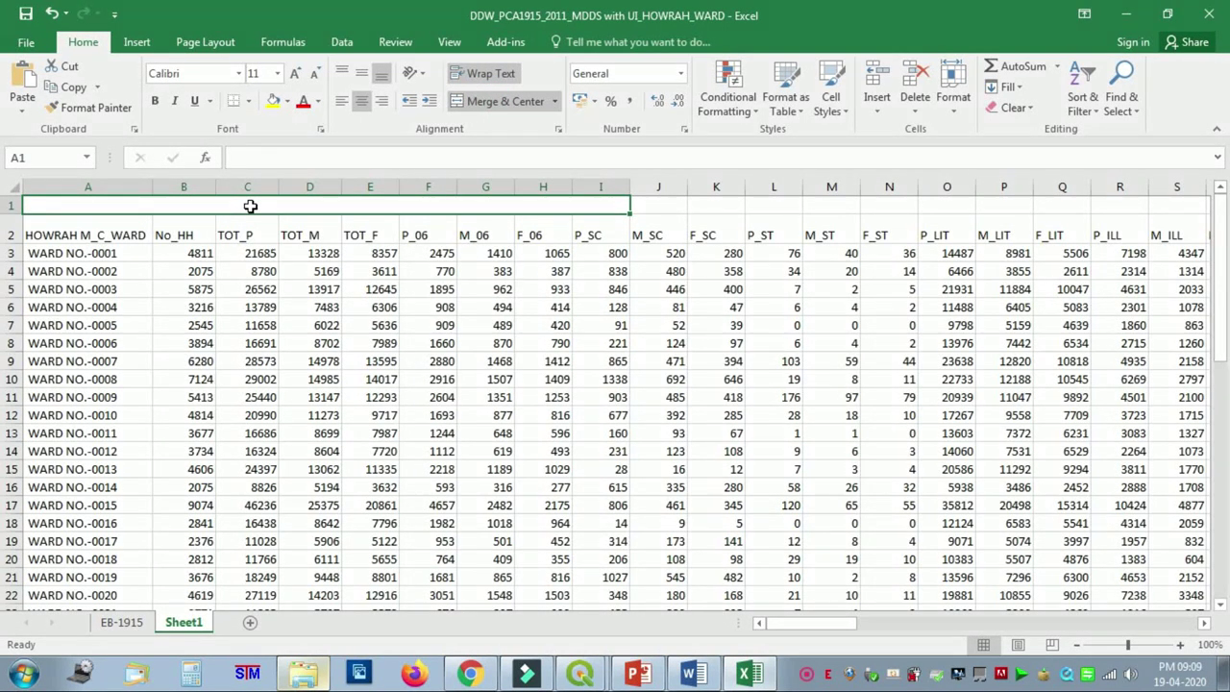
Step: Enter the title HOWRAH M_C POPULATION DATA SHEET_2011 in the merged cell above the table
{"action": "type", "text": "HOWRA"}
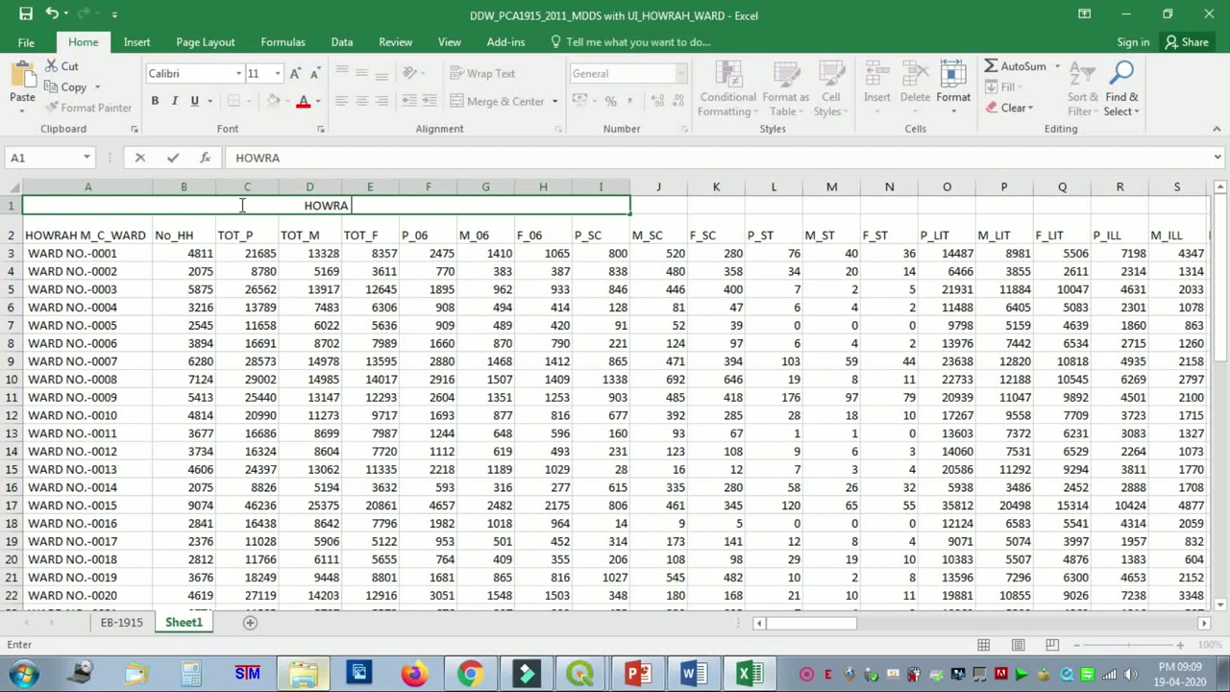
{"action": "key", "text": "BackSpace"}
{"action": "type", "text": "AH M_C_"}
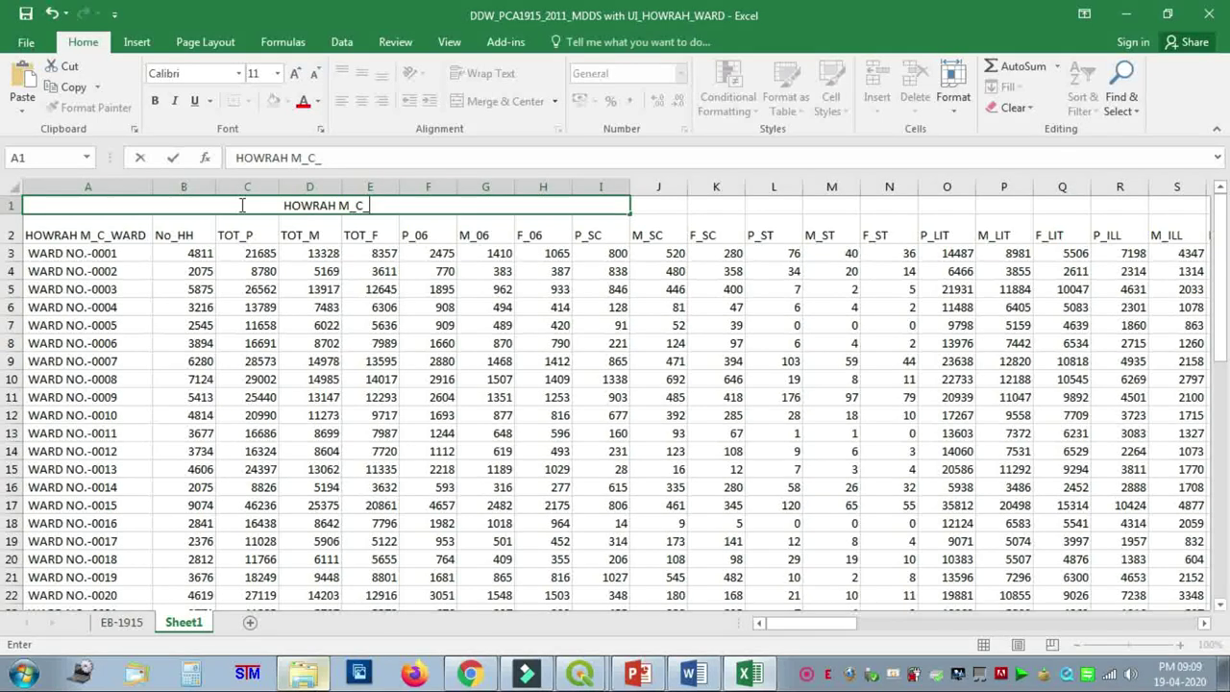
{"action": "key", "text": "BackSpace"}
{"action": "type", "text": "POPUL"}
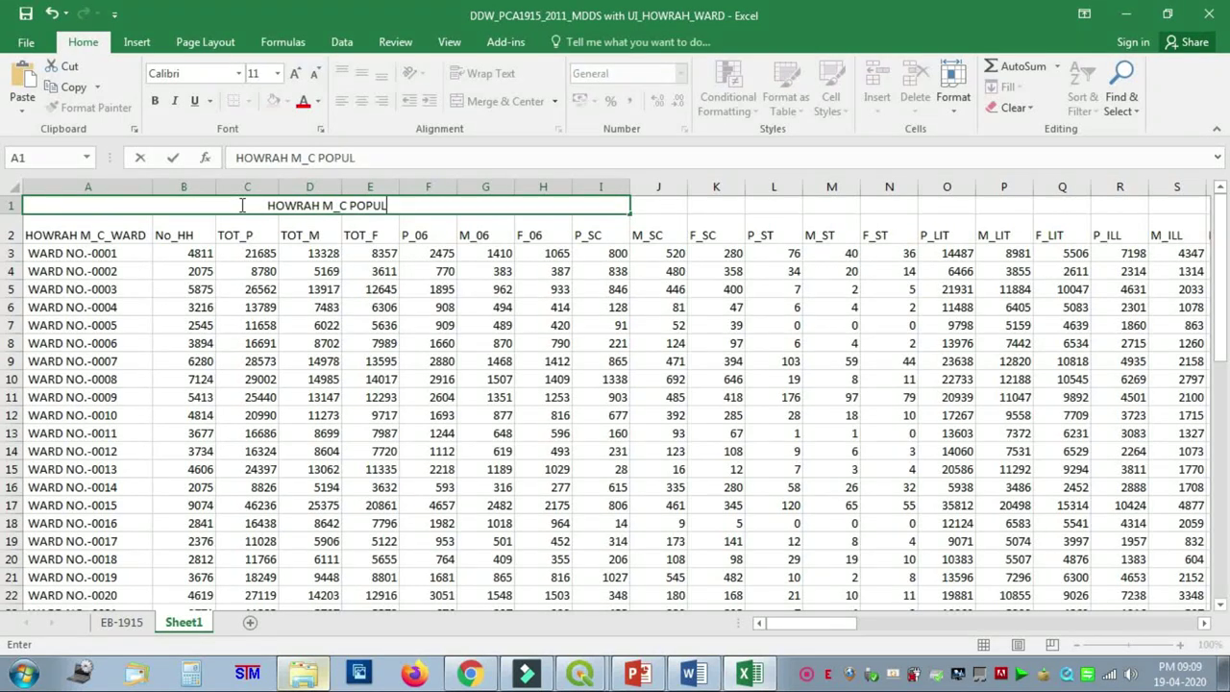
{"action": "type", "text": "ATION DATA"}
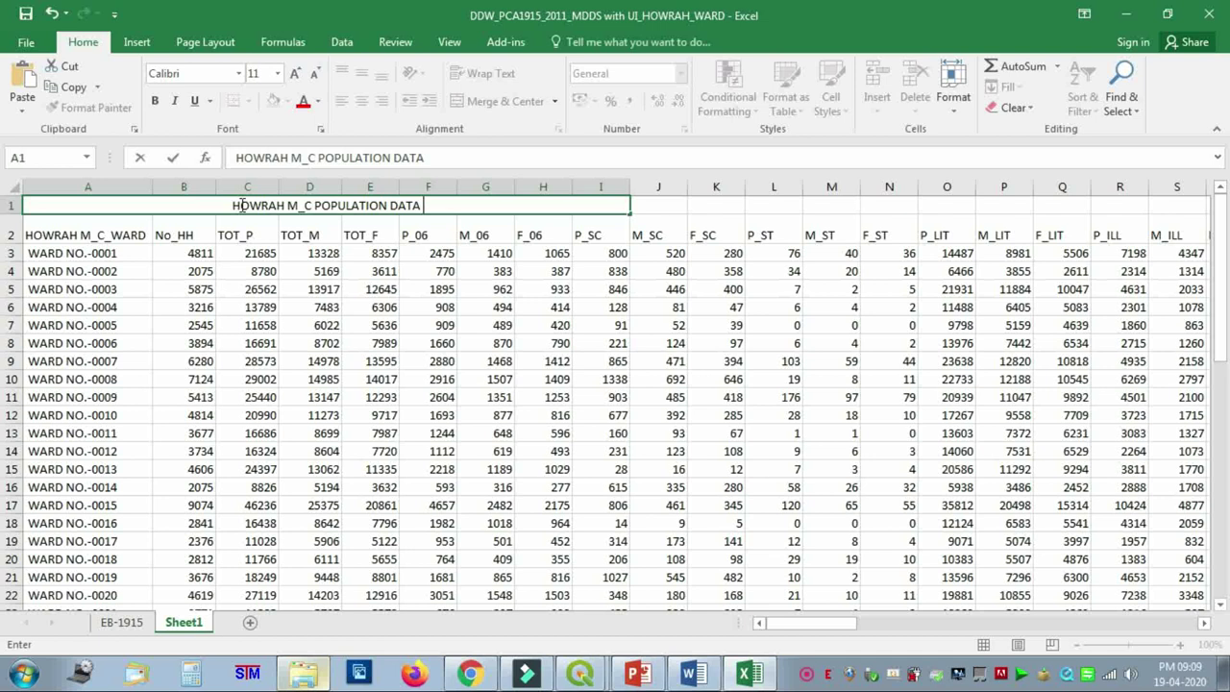
{"action": "type", "text": " SHEET"}
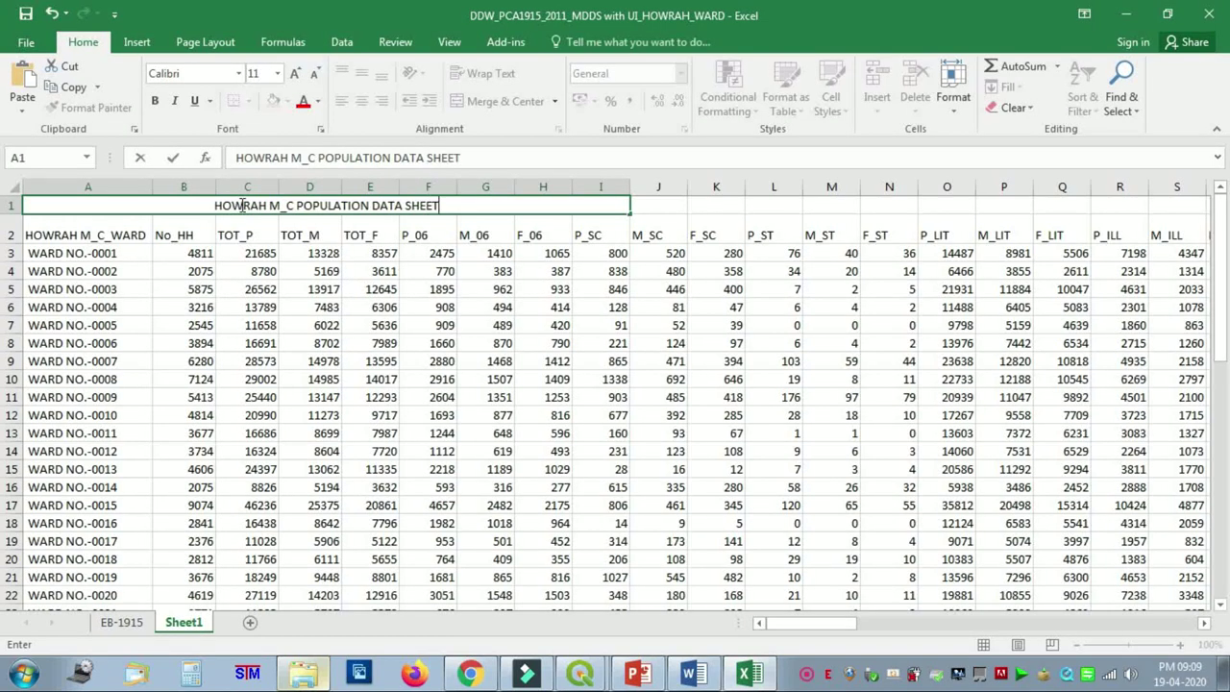
{"action": "type", "text": "_201"}
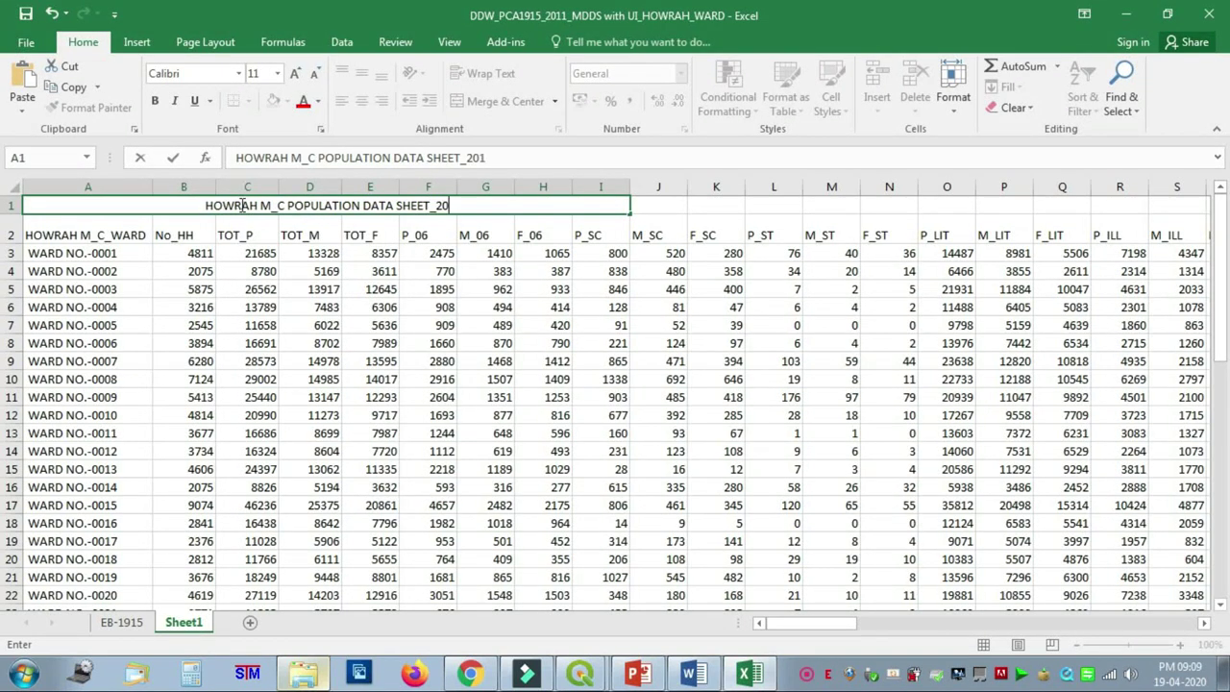
{"action": "type", "text": "1"}
{"action": "left_click", "coordinate": [567, 384]}
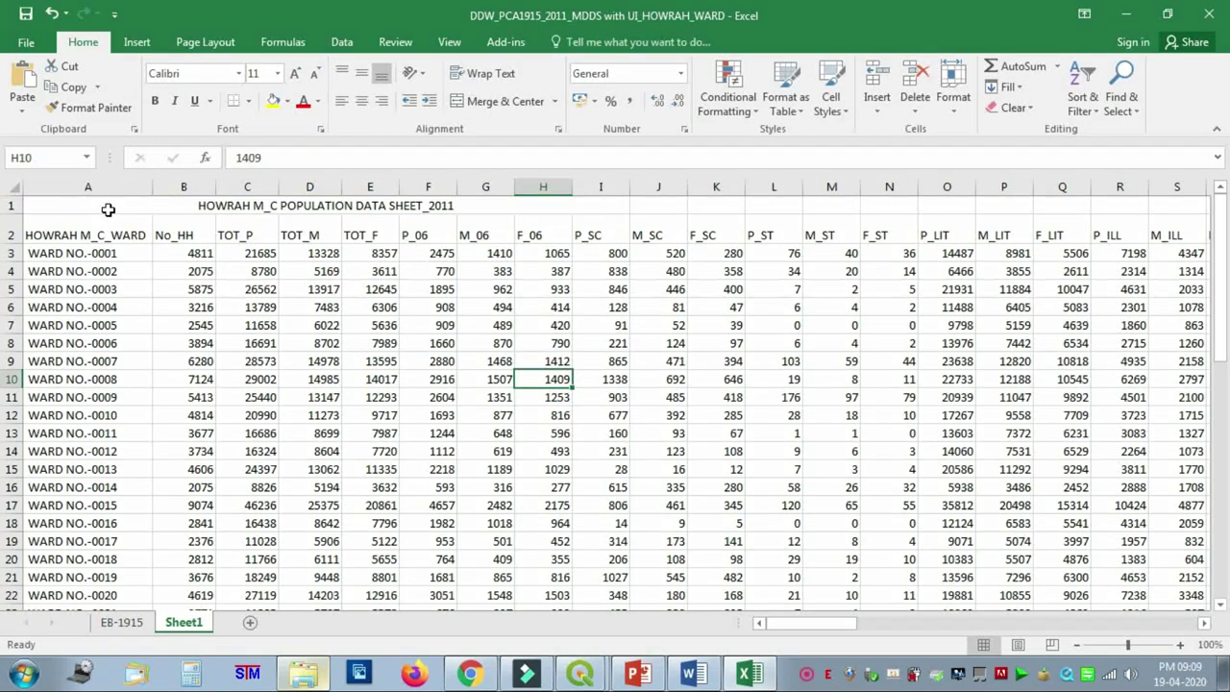
Step: Apply all borders to the table from the title down to WARD NO.-0050, across columns A to I
{"action": "left_click_drag", "start_coordinate": [106, 209], "coordinate": [380, 384]}
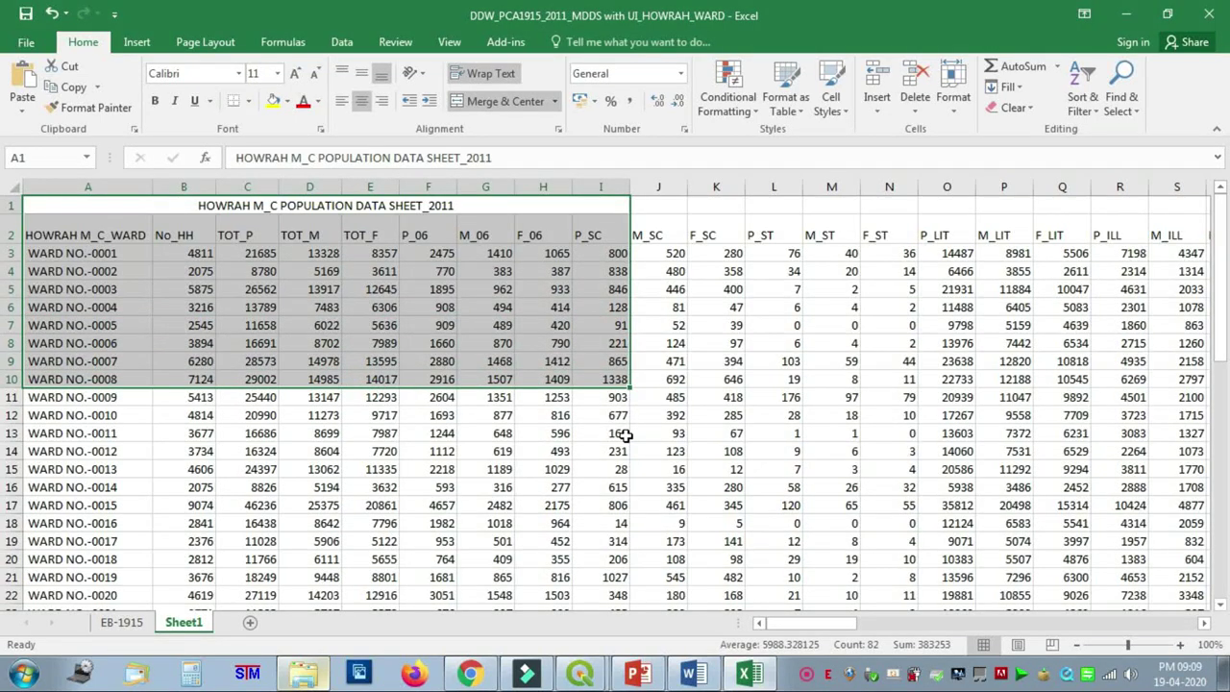
{"action": "scroll", "coordinate": [625, 436], "scroll_direction": "down", "scroll_amount": 1}
{"action": "scroll", "coordinate": [626, 436], "scroll_direction": "up", "scroll_amount": 1}
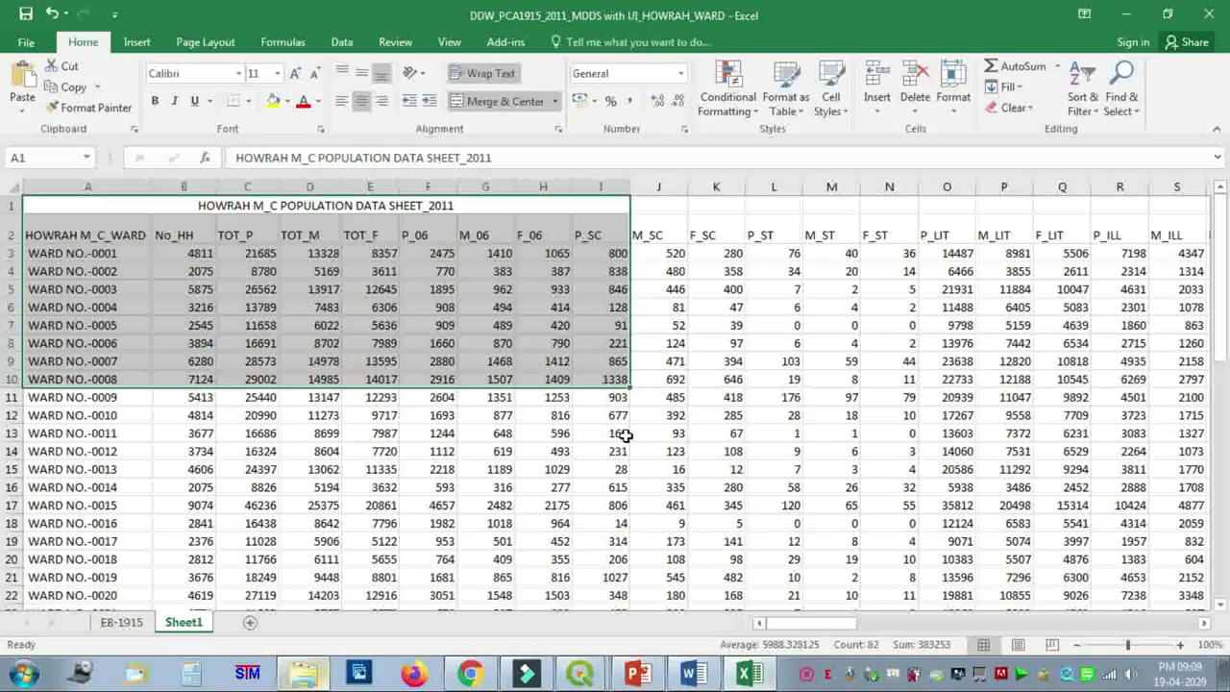
{"action": "scroll", "coordinate": [626, 435], "scroll_direction": "down", "scroll_amount": 7}
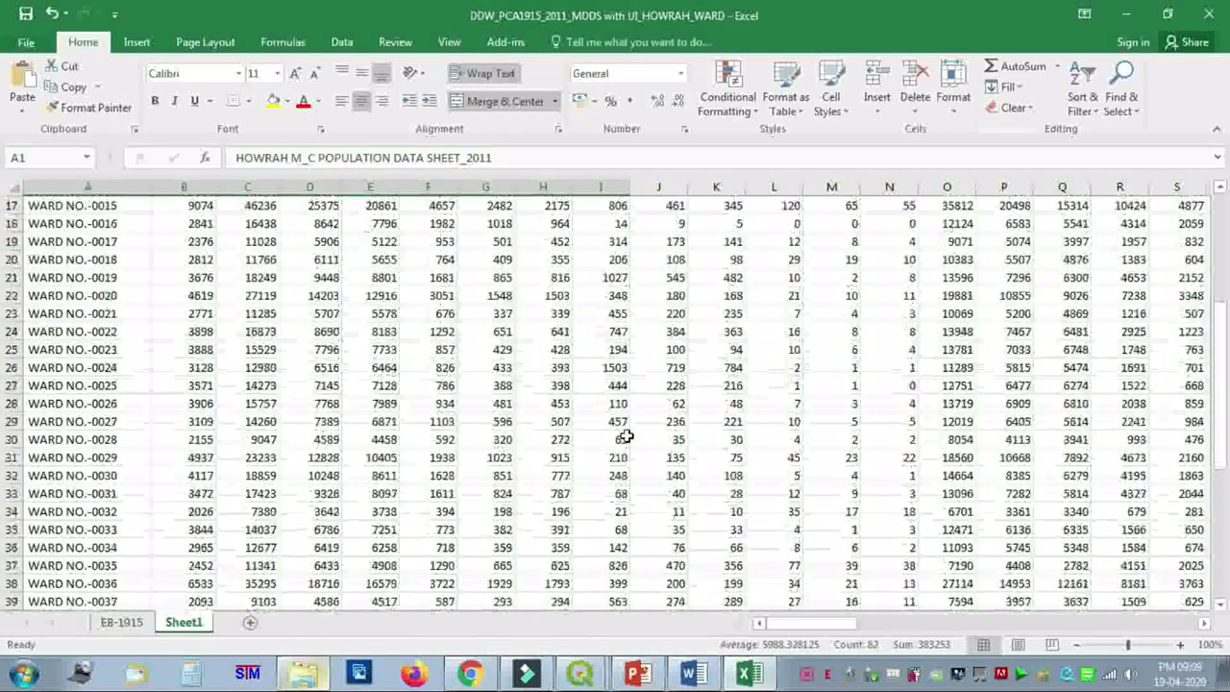
{"action": "scroll", "coordinate": [625, 436], "scroll_direction": "down", "scroll_amount": 5}
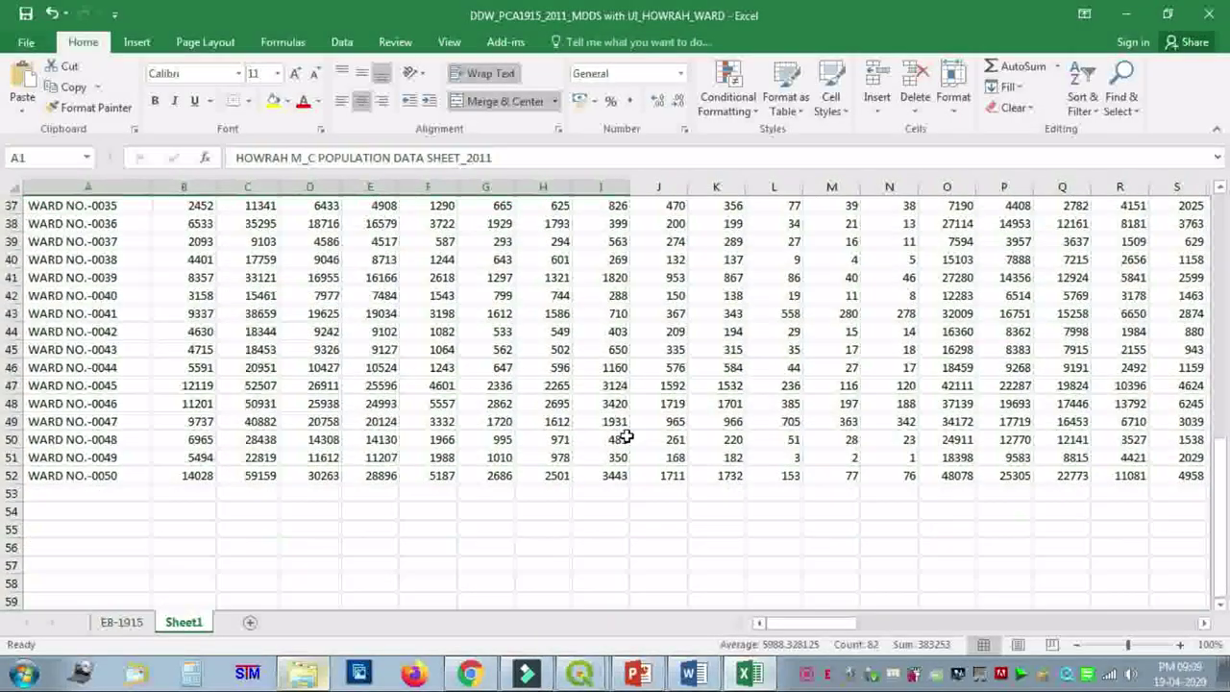
{"action": "left_click", "coordinate": [615, 473], "text": "shift"}
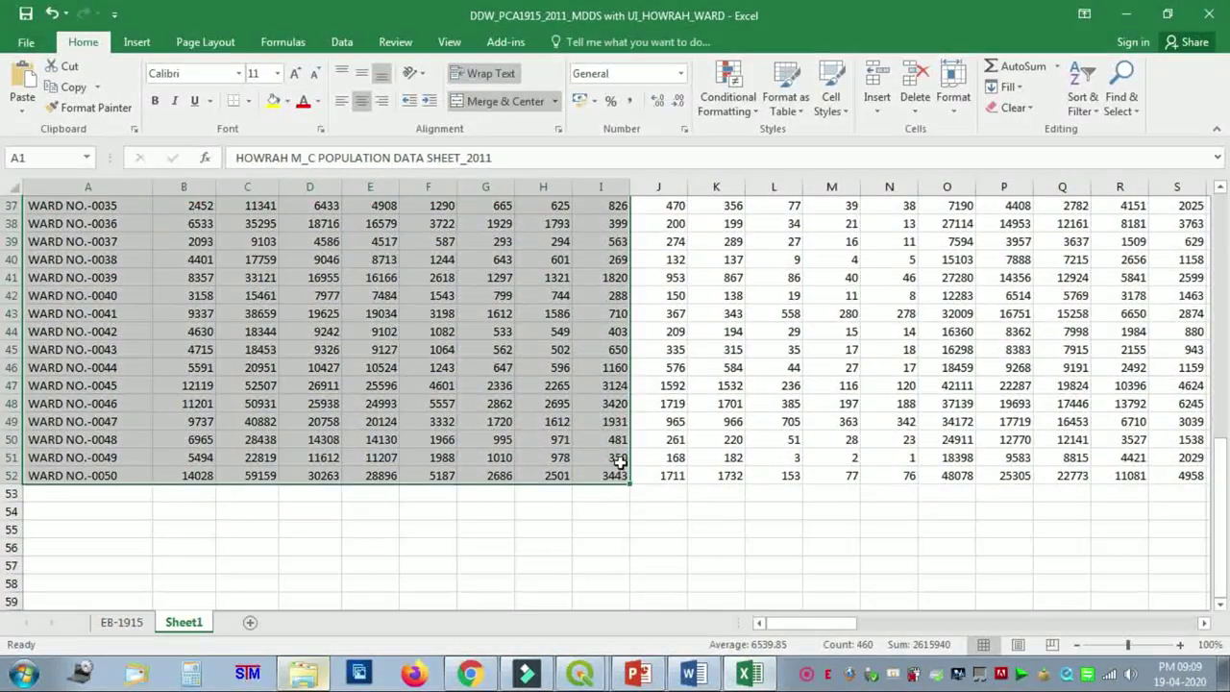
{"action": "scroll", "coordinate": [332, 254], "scroll_direction": "up", "scroll_amount": 2}
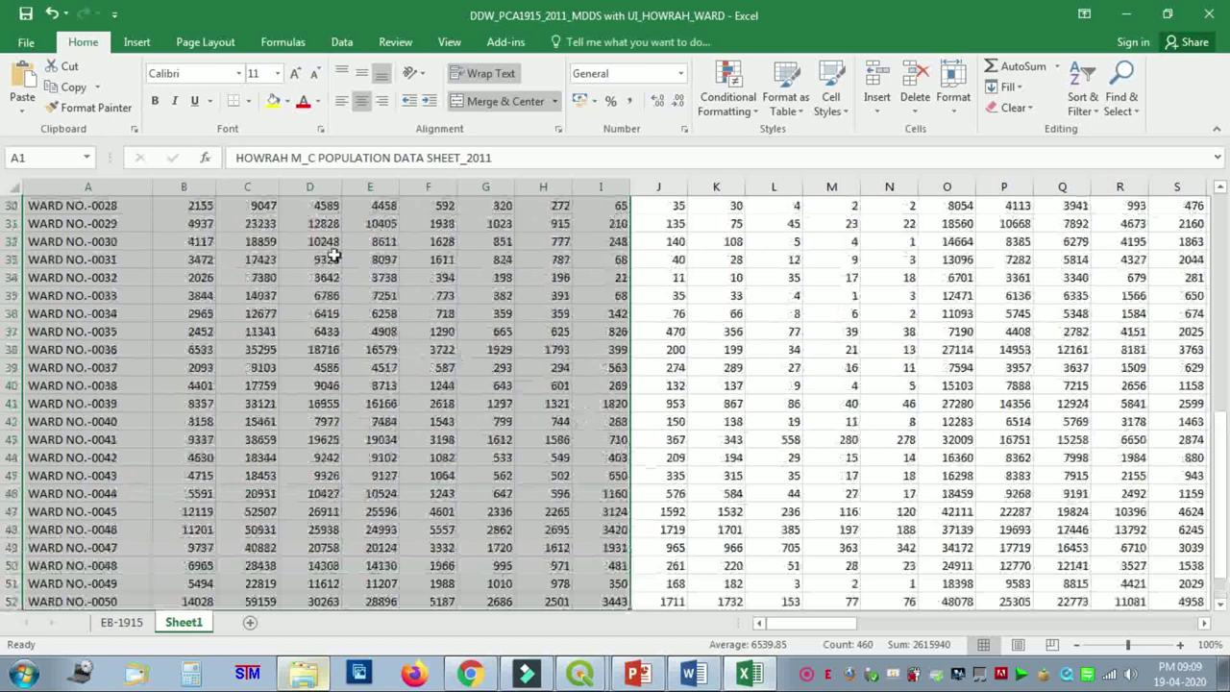
{"action": "left_click", "coordinate": [251, 102]}
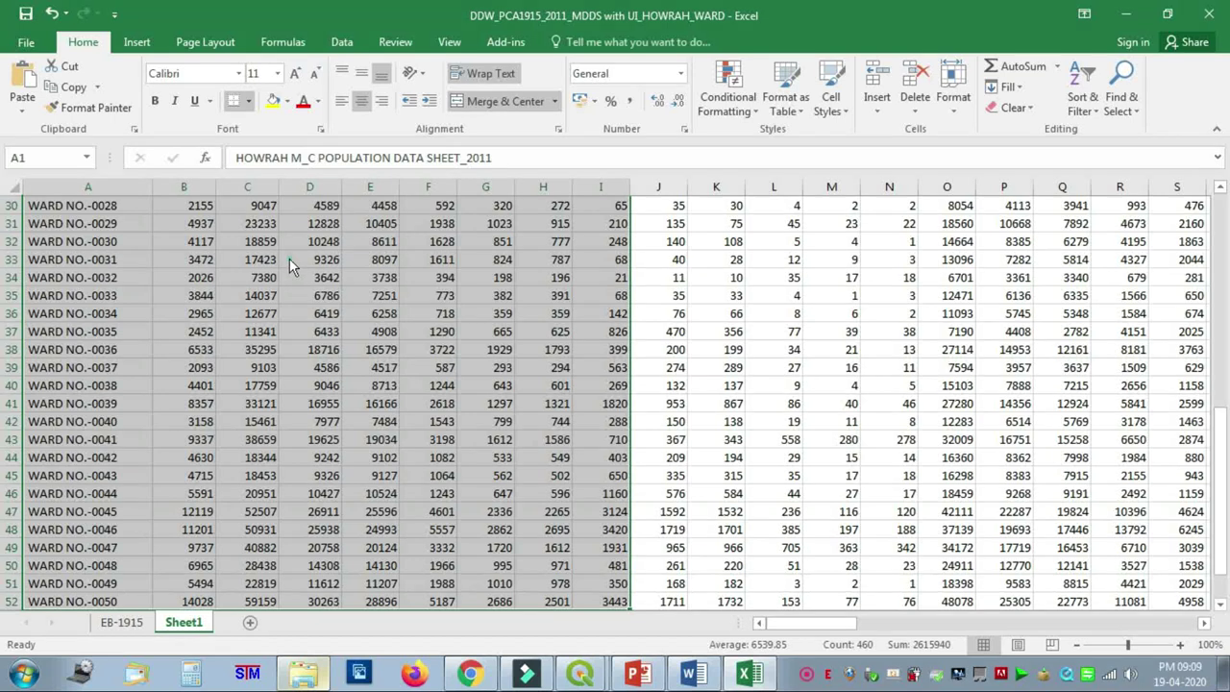
{"action": "scroll", "coordinate": [289, 259], "scroll_direction": "up", "scroll_amount": 10}
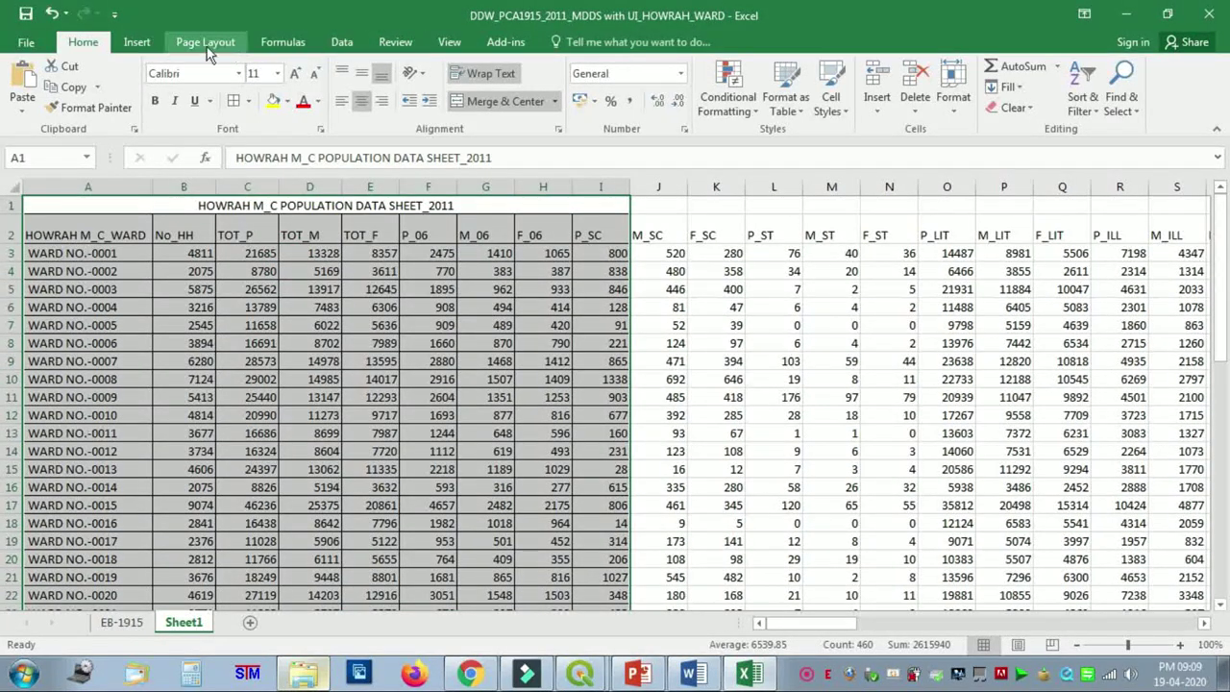
Step: Copy the bordered table into cell A1 of a new sheet and widen column A to fit the ward header
{"action": "right_click", "coordinate": [314, 261]}
{"action": "left_click", "coordinate": [355, 297]}
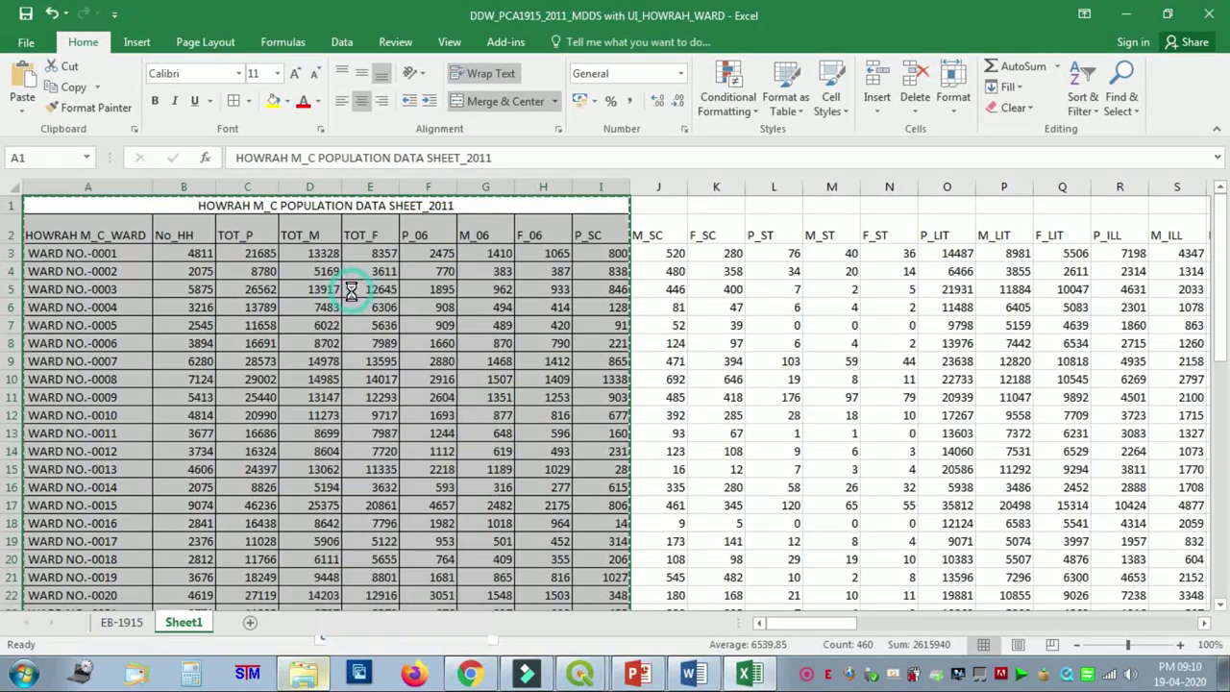
{"action": "left_click", "coordinate": [252, 623]}
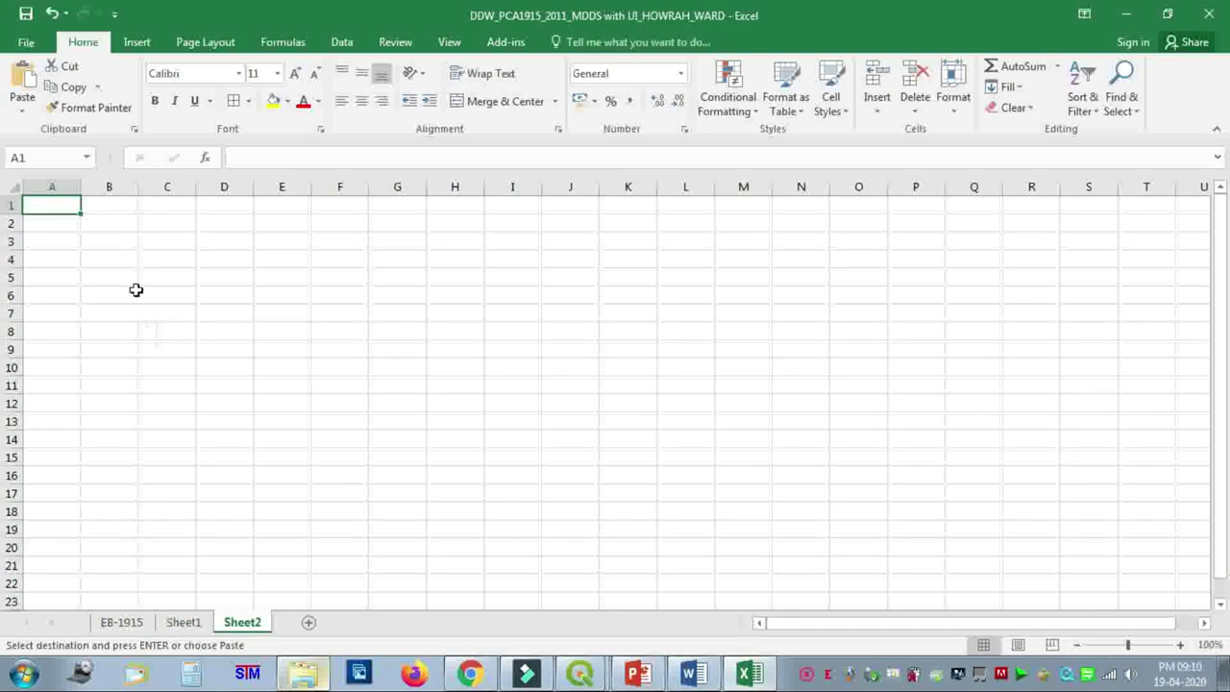
{"action": "right_click", "coordinate": [55, 206]}
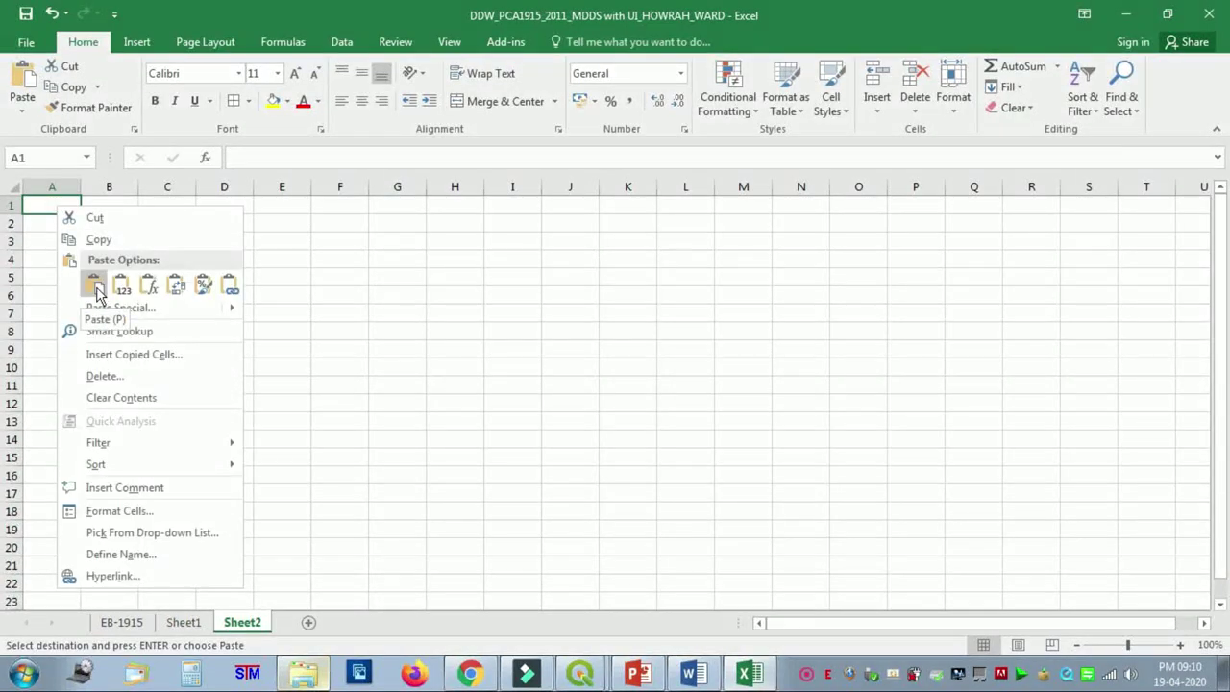
{"action": "left_click", "coordinate": [95, 284]}
{"action": "left_click_drag", "start_coordinate": [82, 187], "coordinate": [154, 194]}
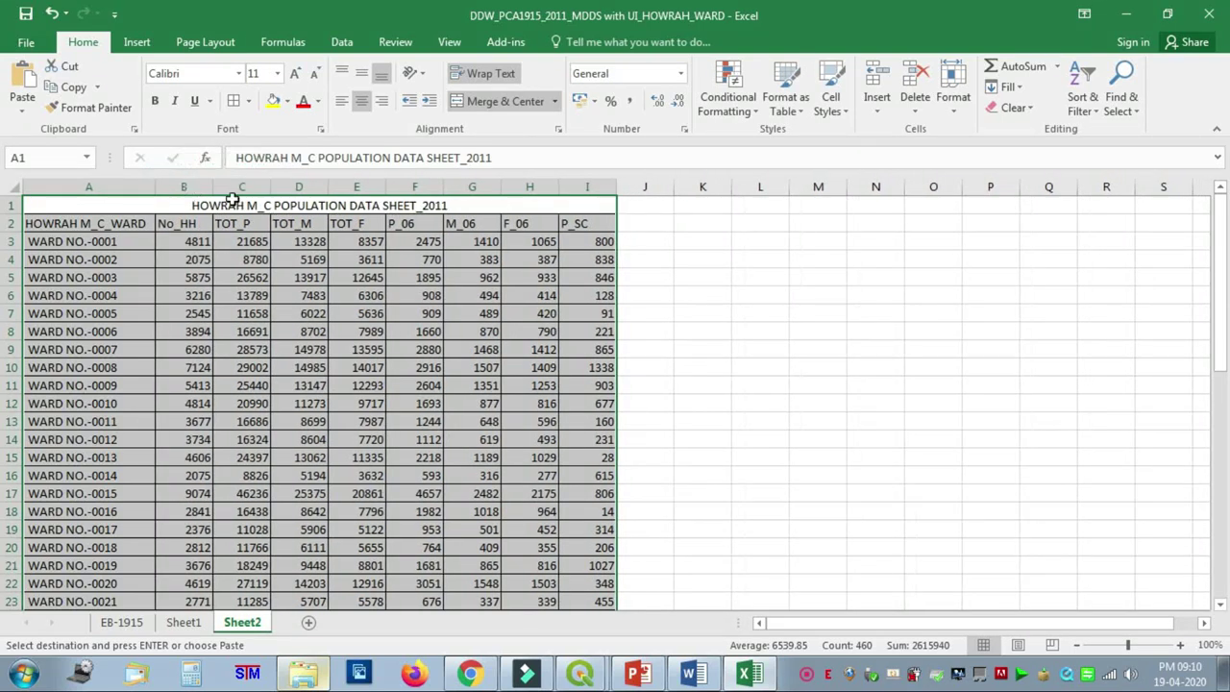
Step: Select the pasted table on the new sheet, starting from the title and extending down through the ward rows
{"action": "left_click", "coordinate": [772, 311]}
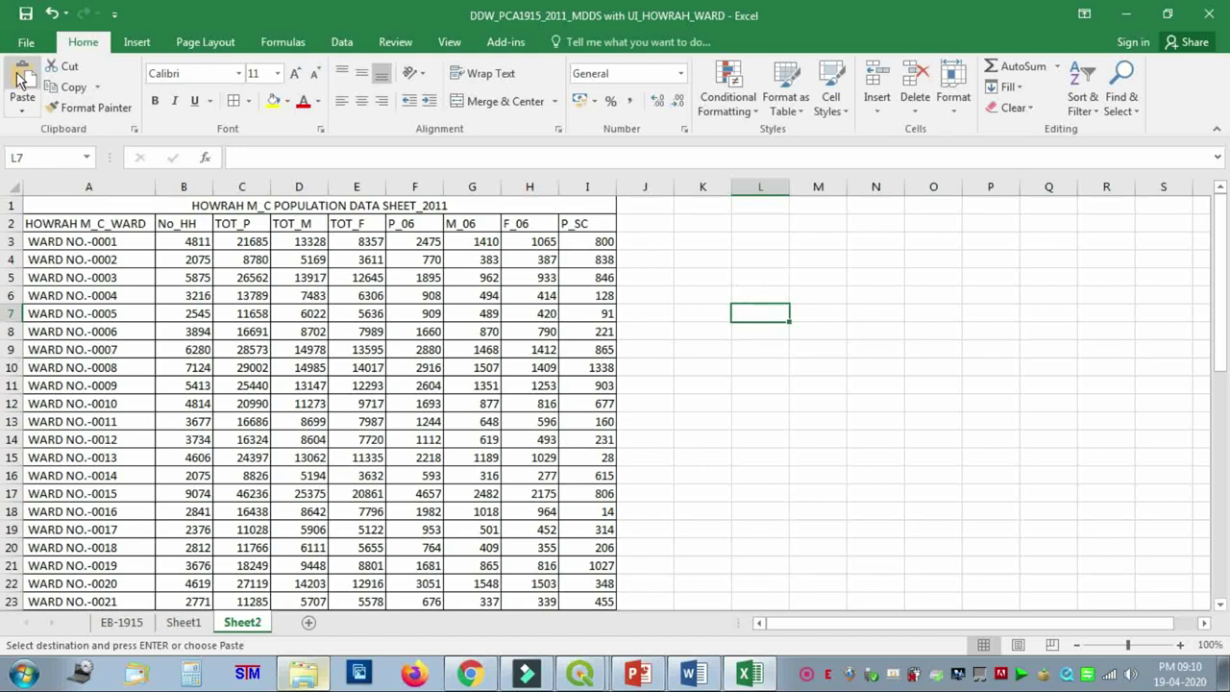
{"action": "left_click", "coordinate": [726, 355]}
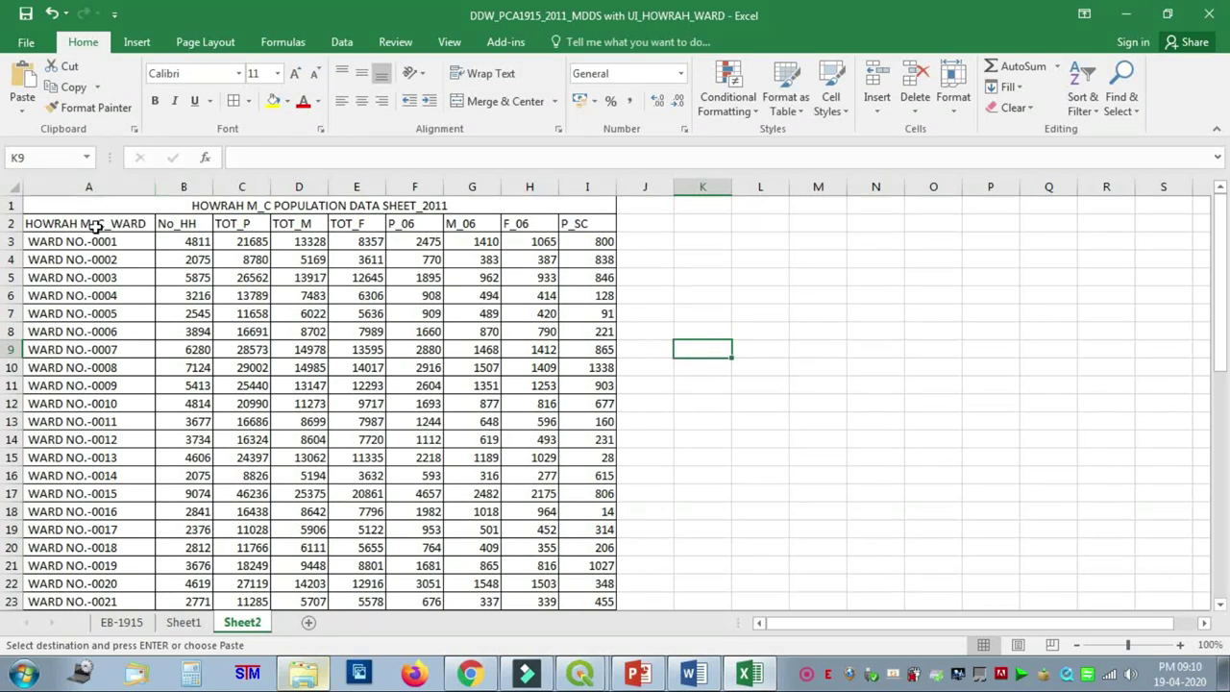
{"action": "left_click_drag", "start_coordinate": [89, 210], "coordinate": [507, 512]}
{"action": "scroll", "coordinate": [507, 512], "scroll_direction": "down", "scroll_amount": 10}
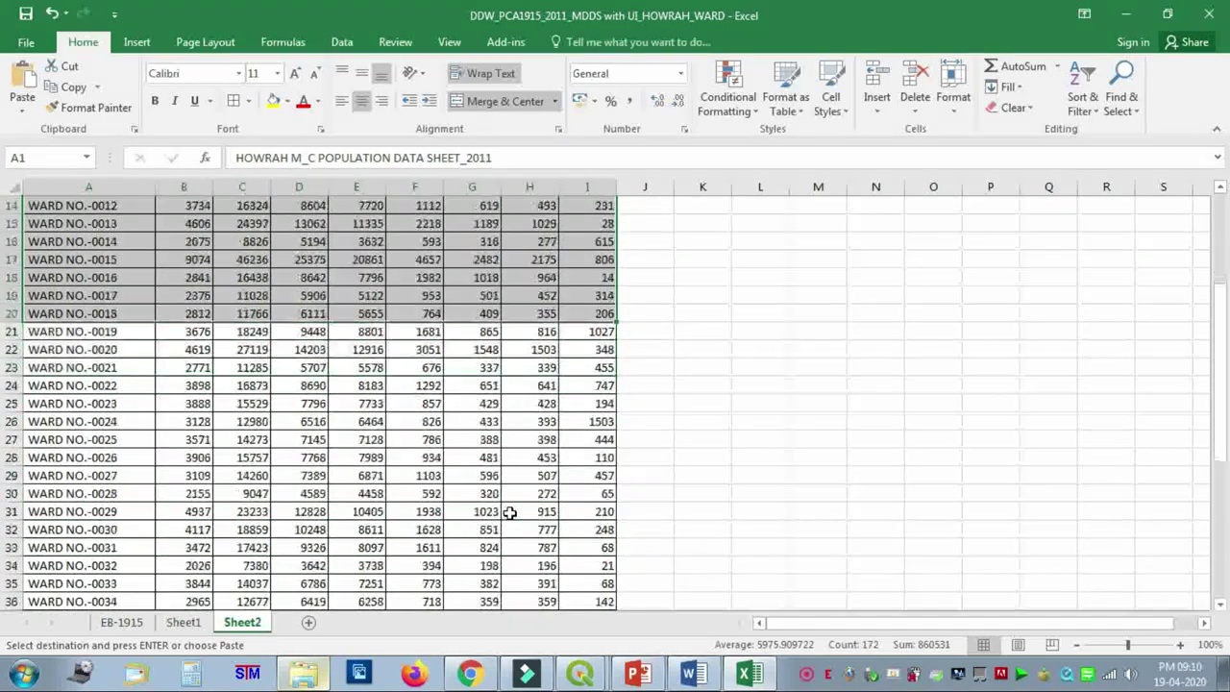